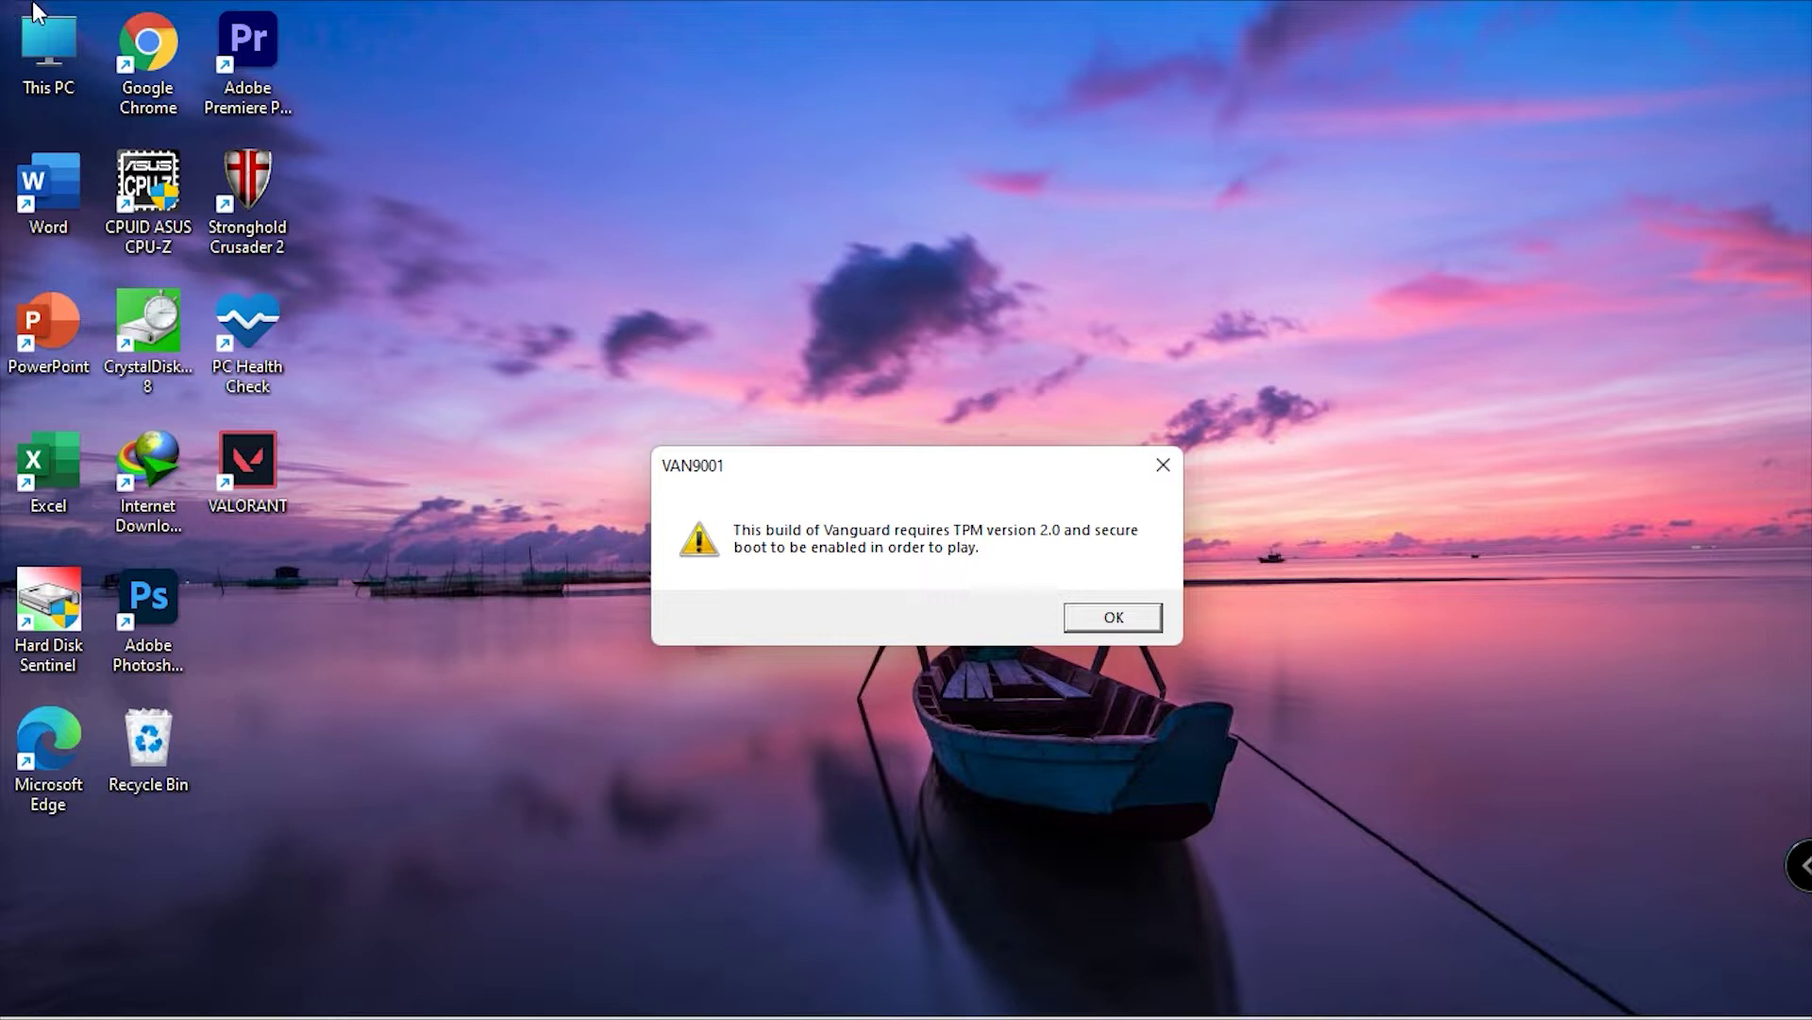
# Dismiss the VAN9001 error message, switch to VALORANT, and quit the game from its connection error screen
pyautogui.click(1125, 618)
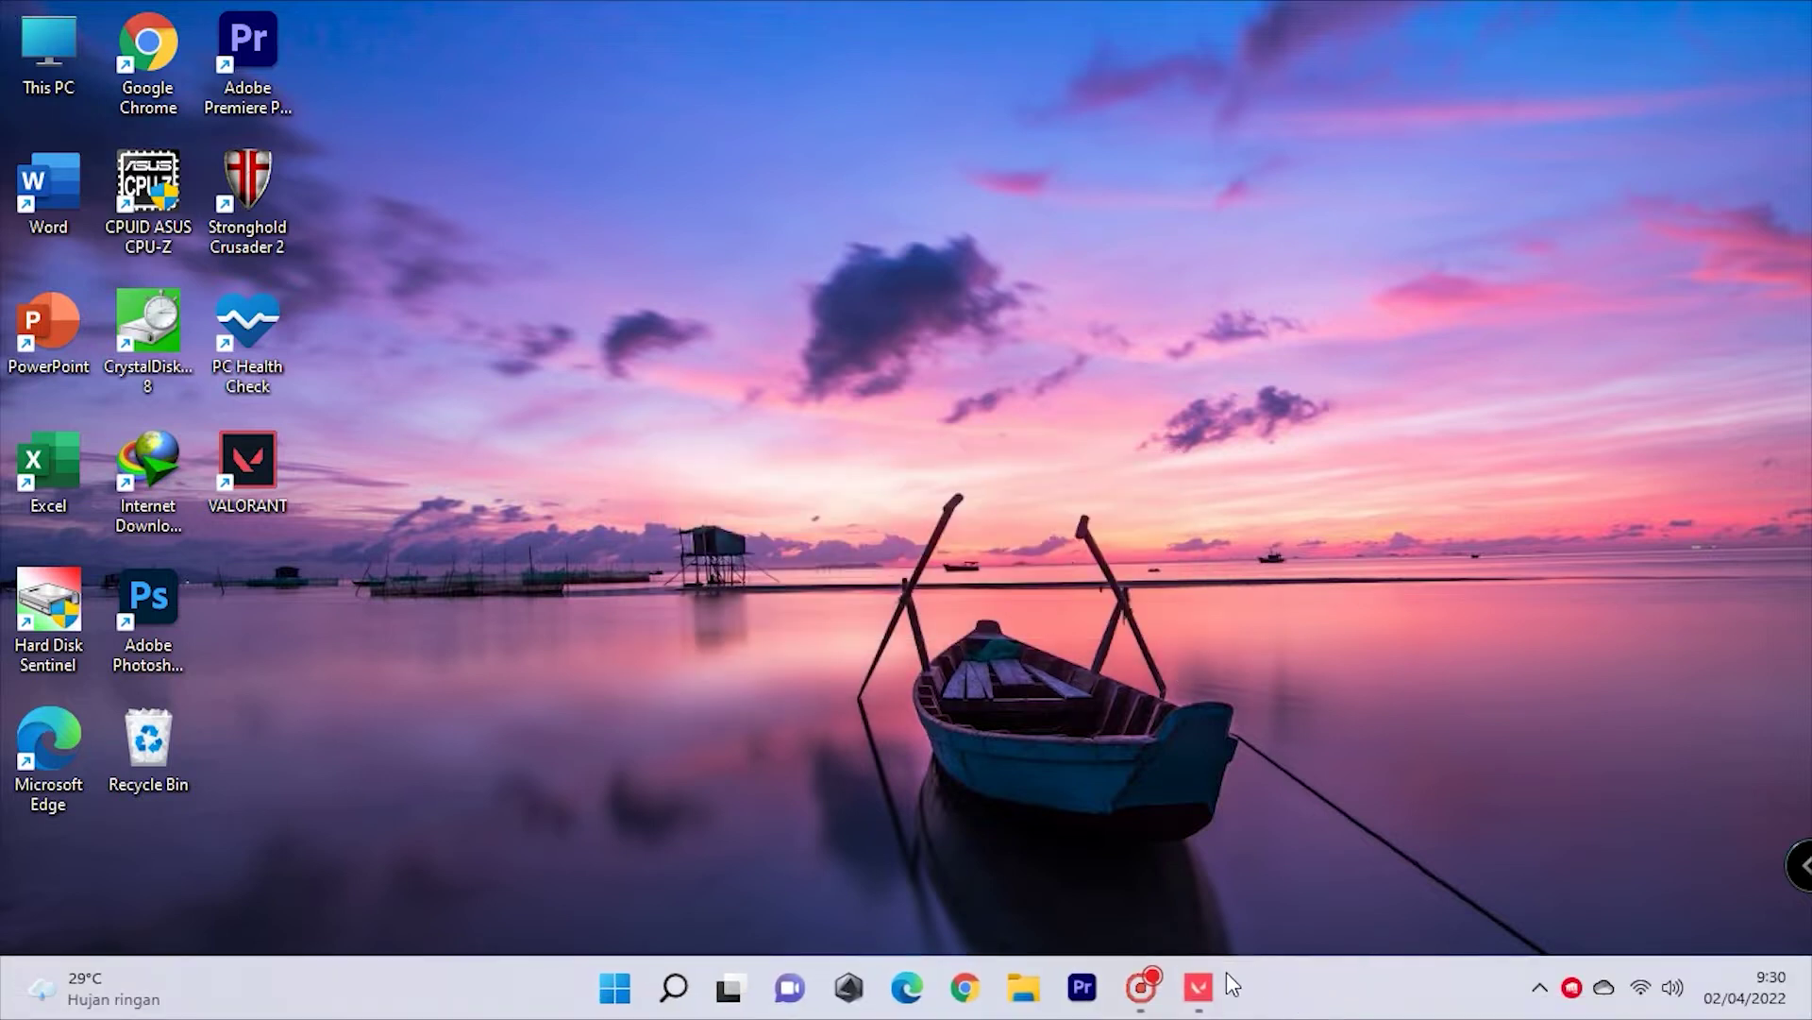
pyautogui.click(1198, 987)
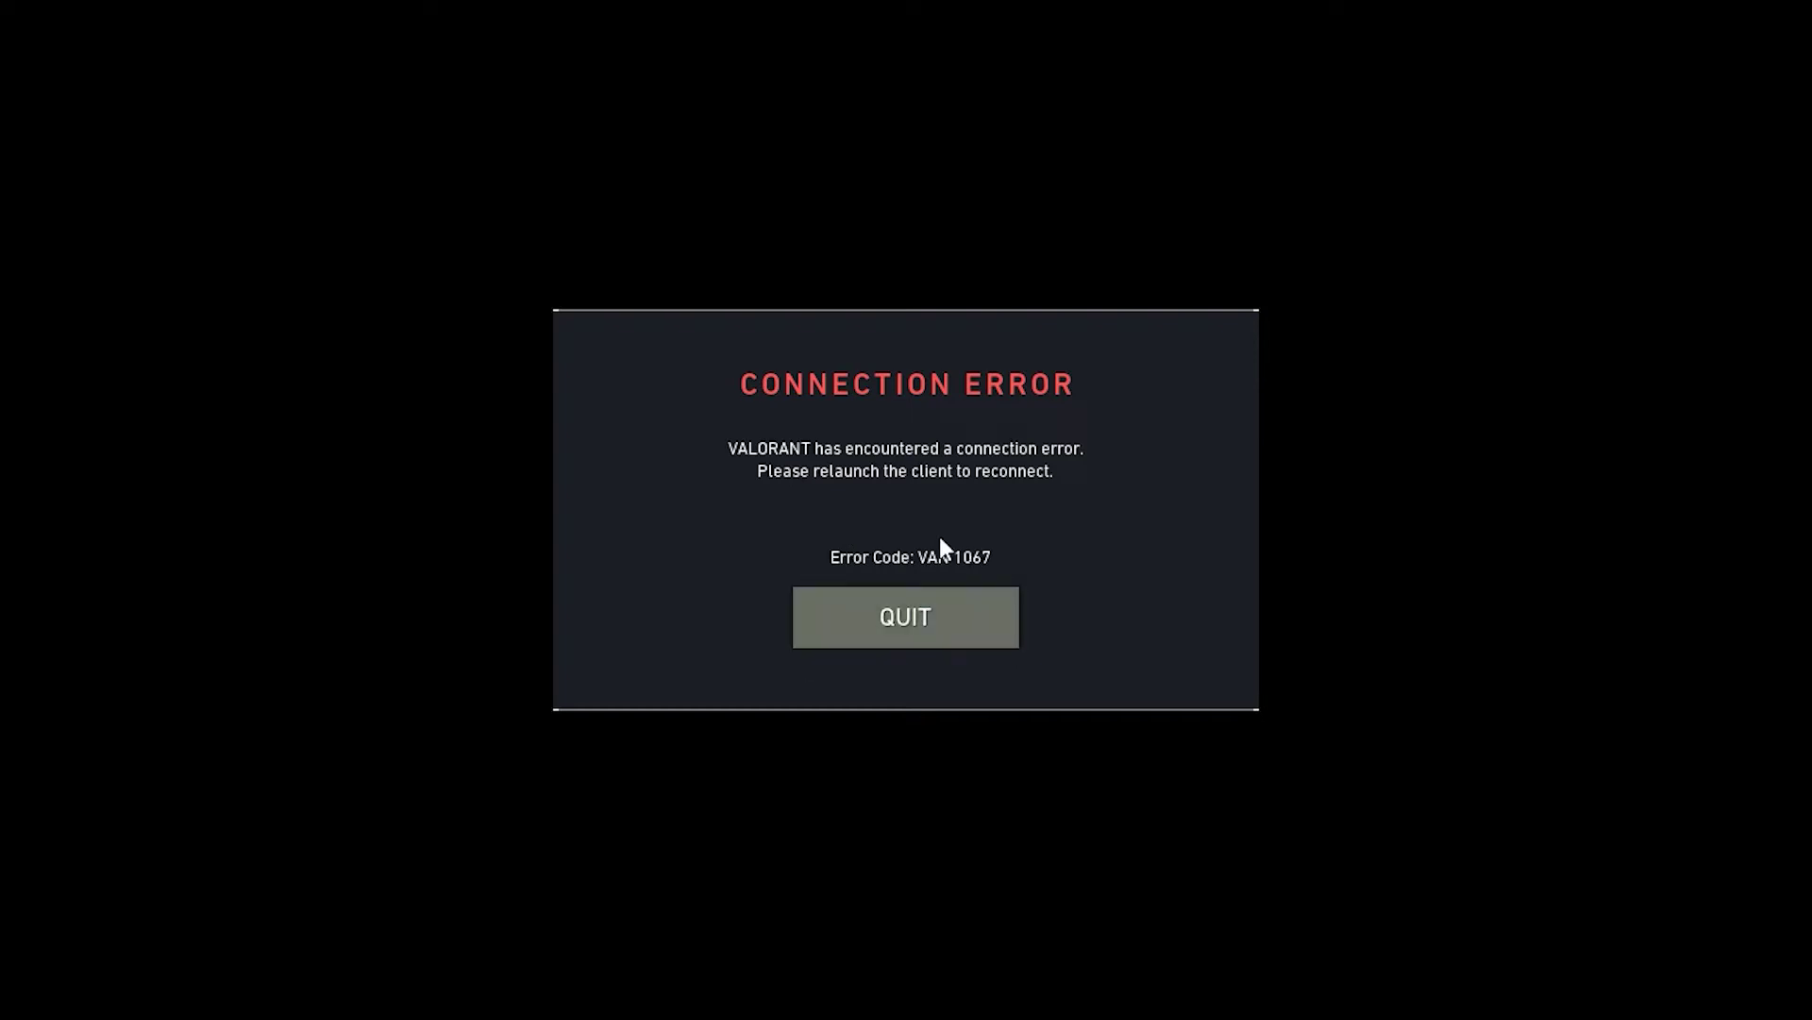
pyautogui.click(913, 615)
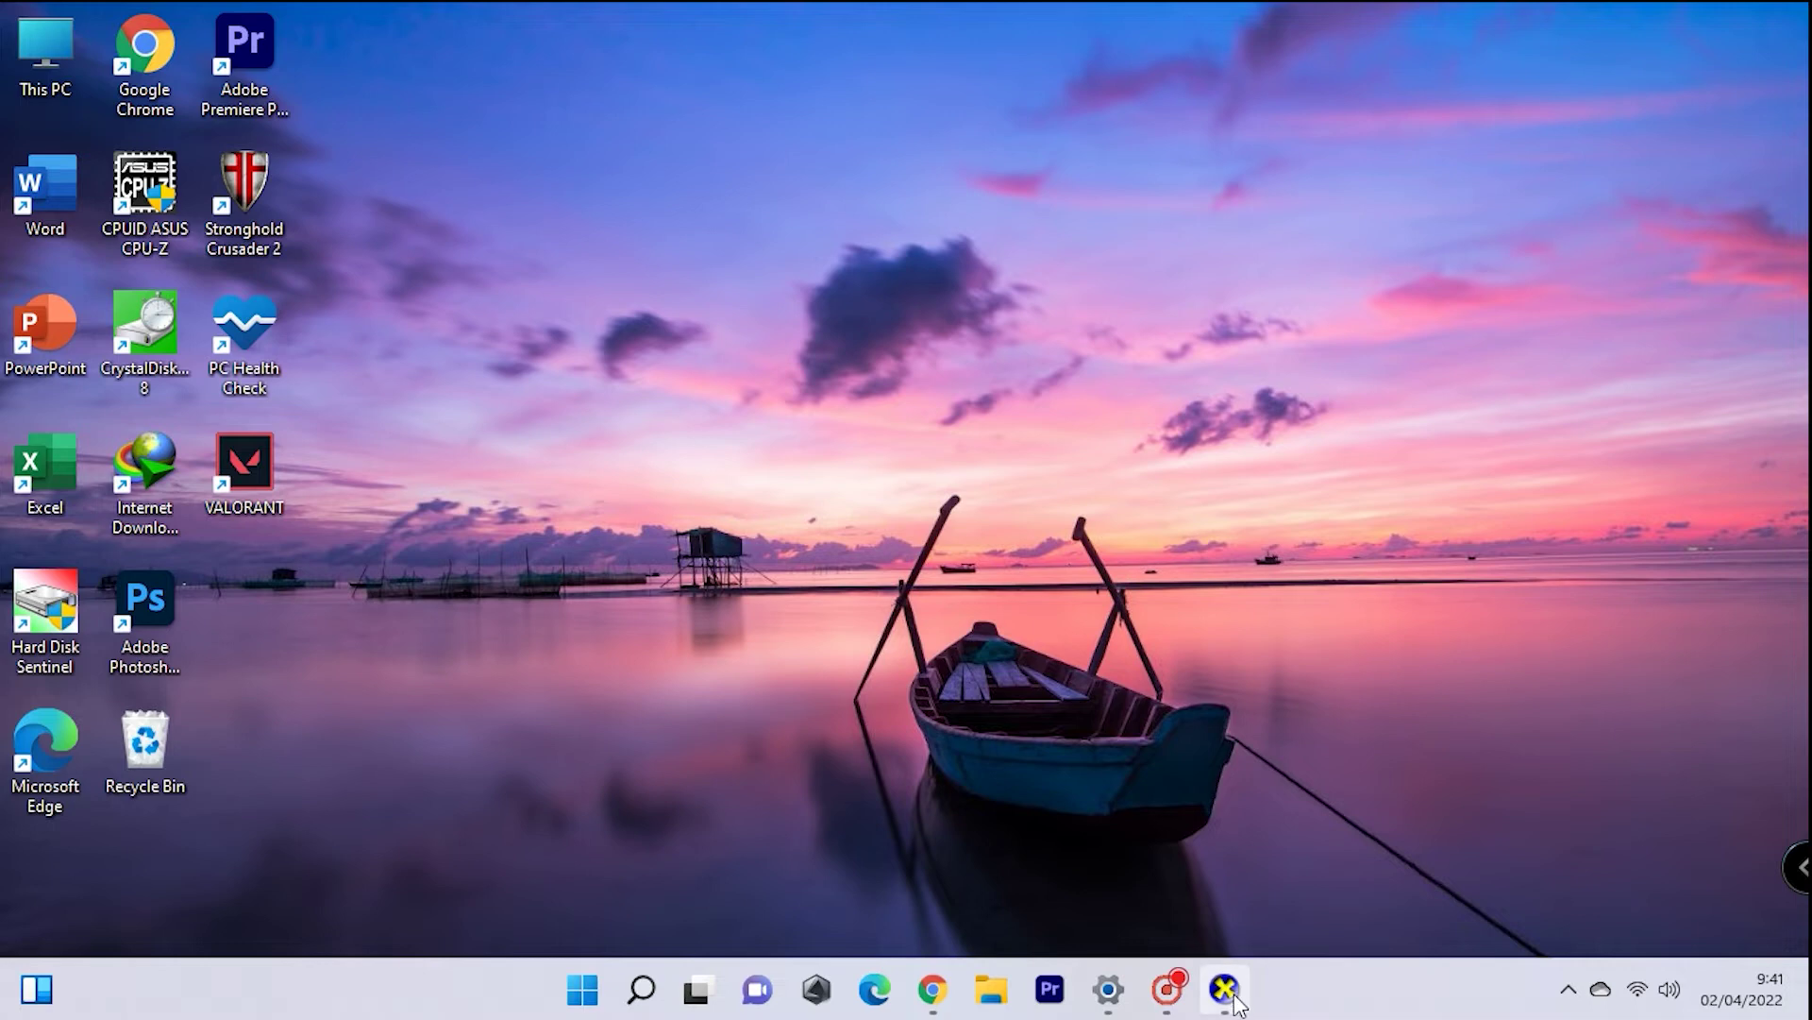
# Review the display device and driver details in the DirectX Diagnostic Tool, and close the tool
pyautogui.click(1224, 988)
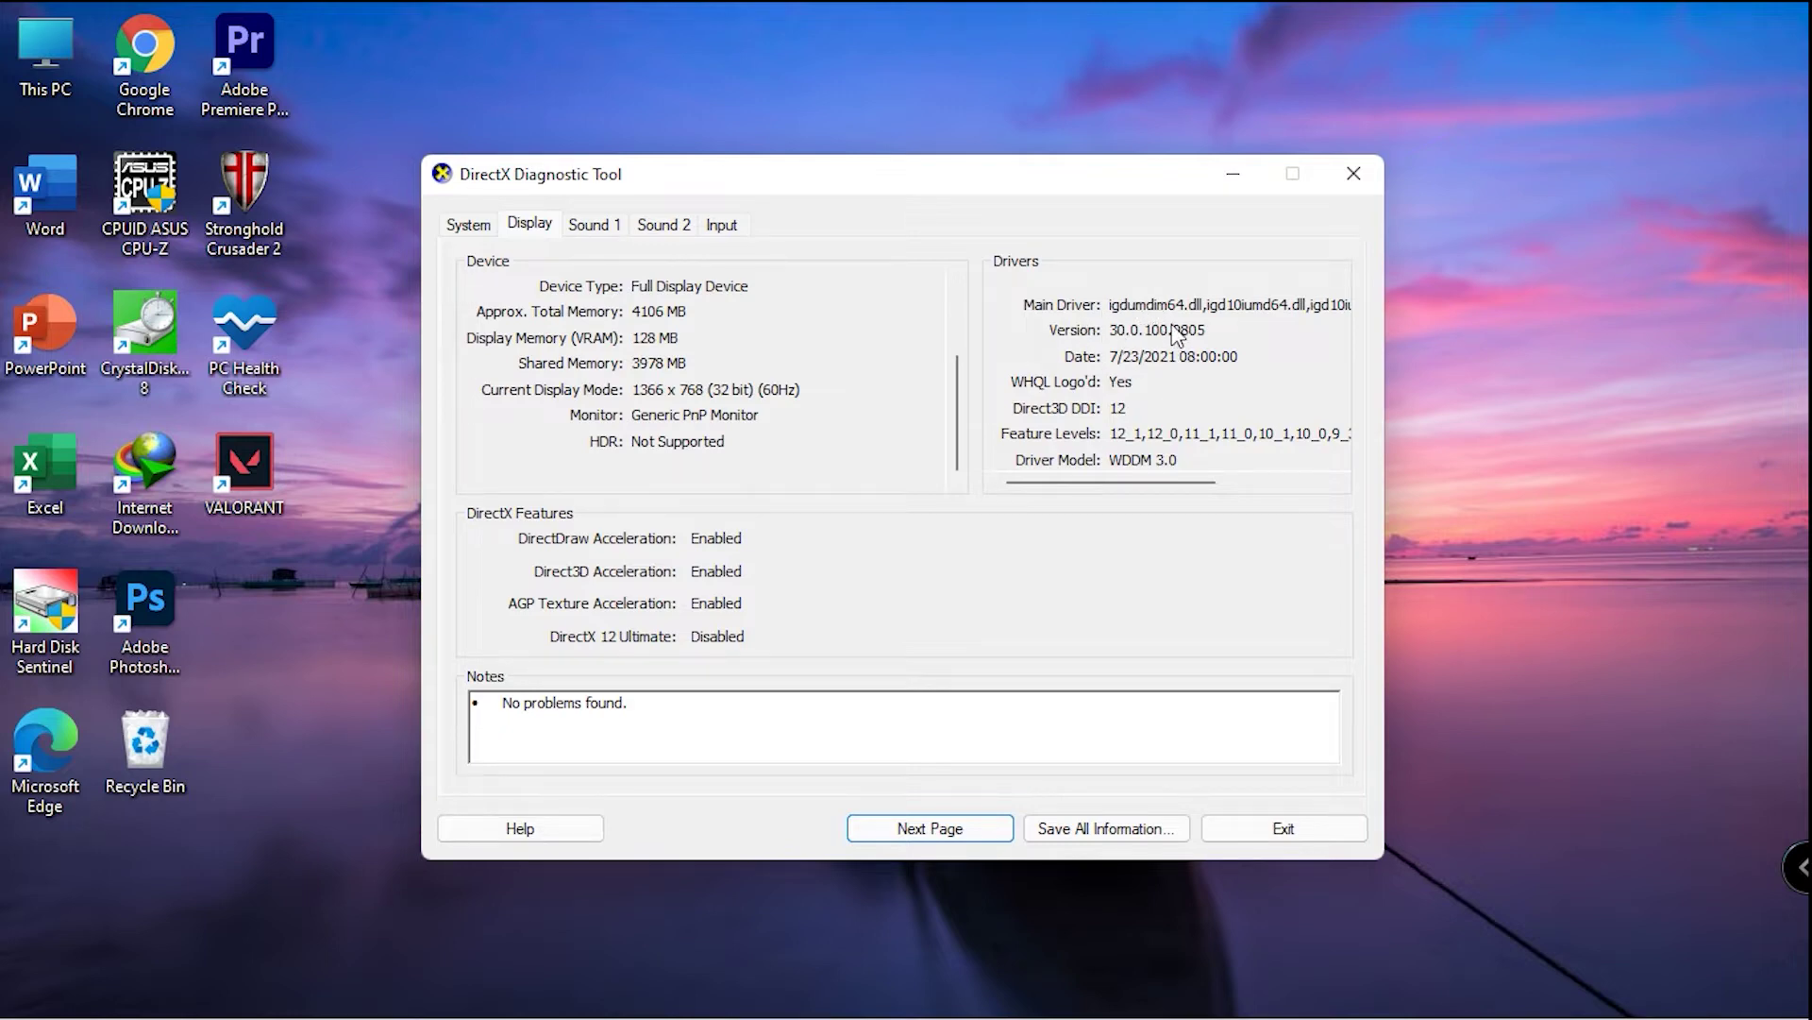
pyautogui.hotkey('alt', 'F4')
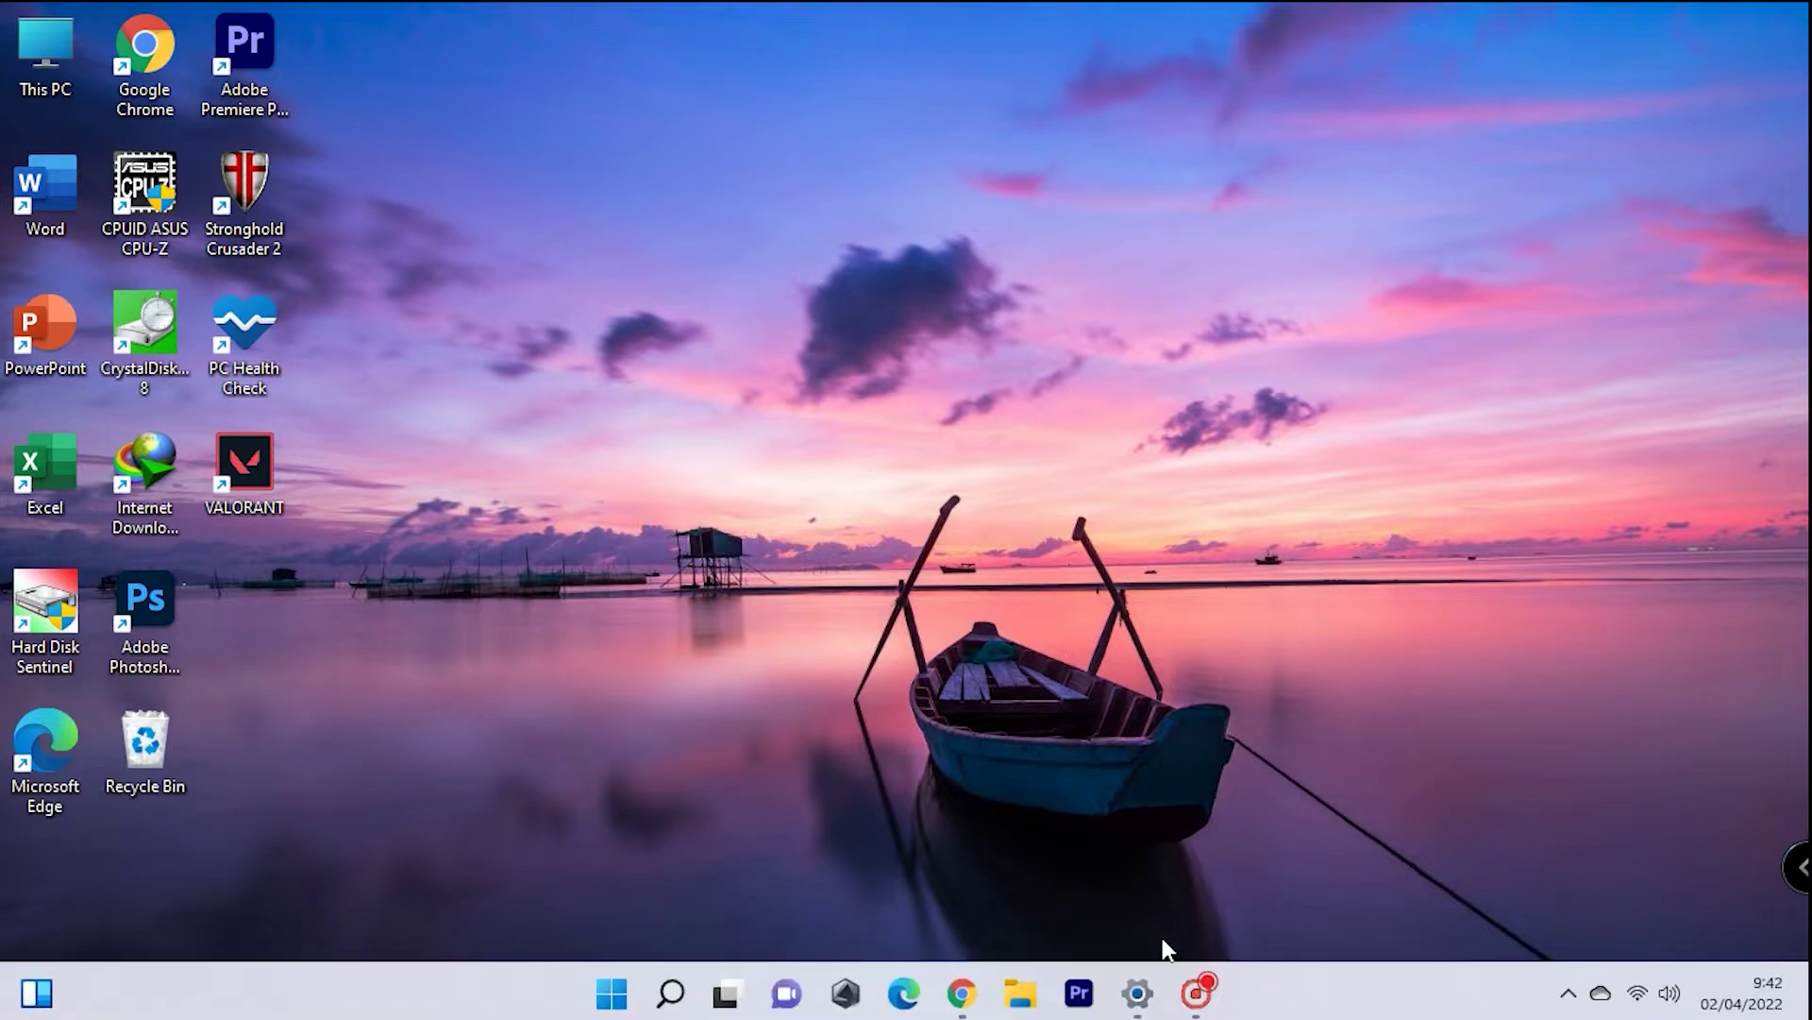
# Switch to Windows Settings and check Windows Update for available updates
pyautogui.click(1141, 984)
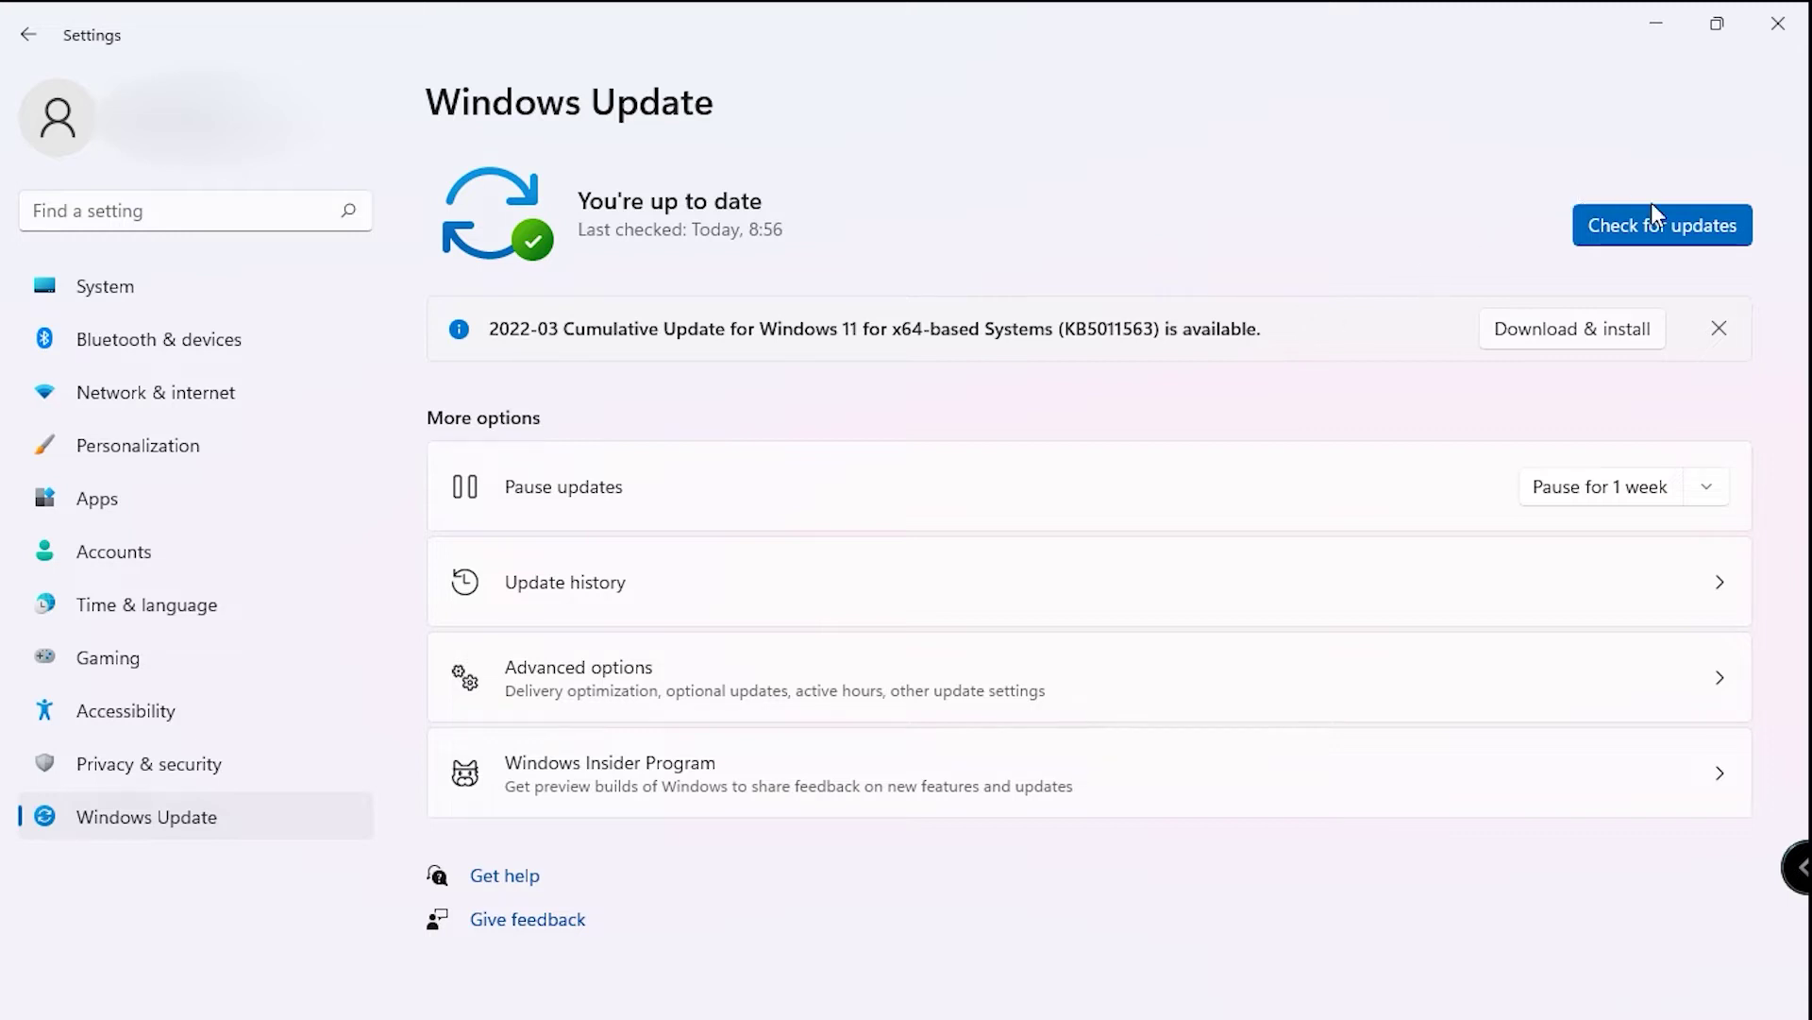
pyautogui.click(1653, 228)
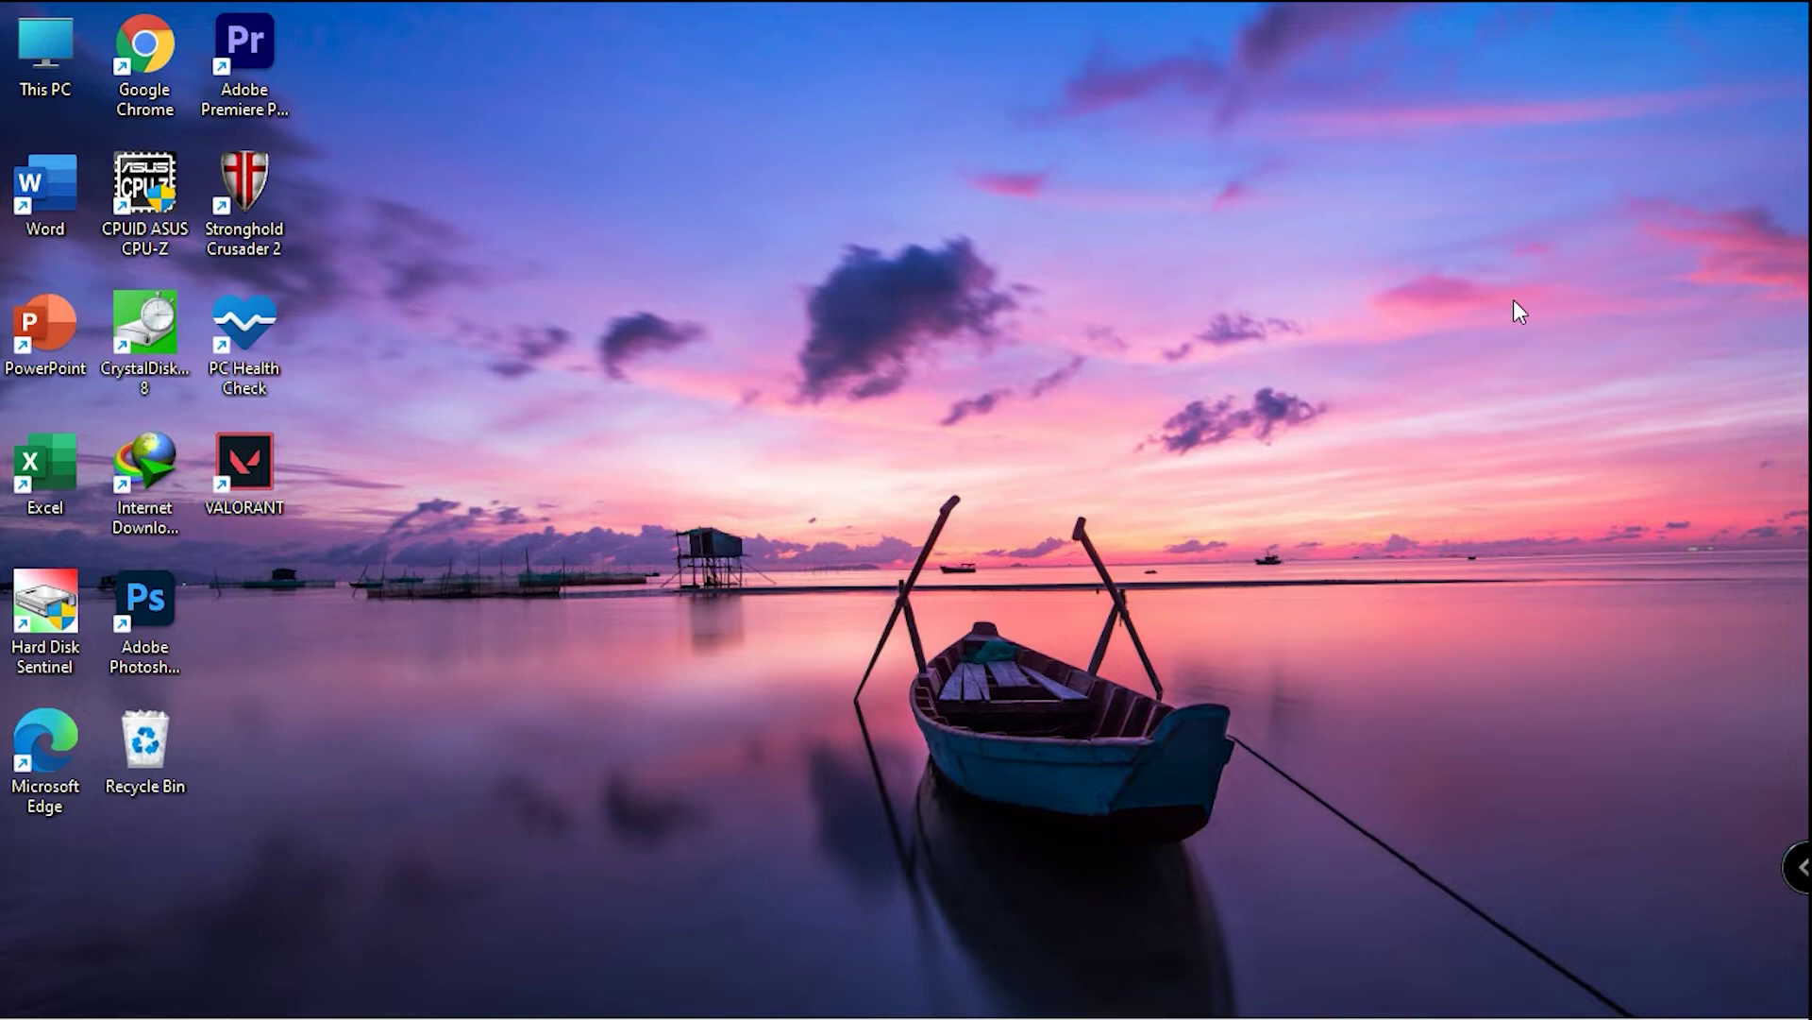
# Run tpm.msc to check the computer's TPM status, and close the TPM management window
pyautogui.press('super+r')
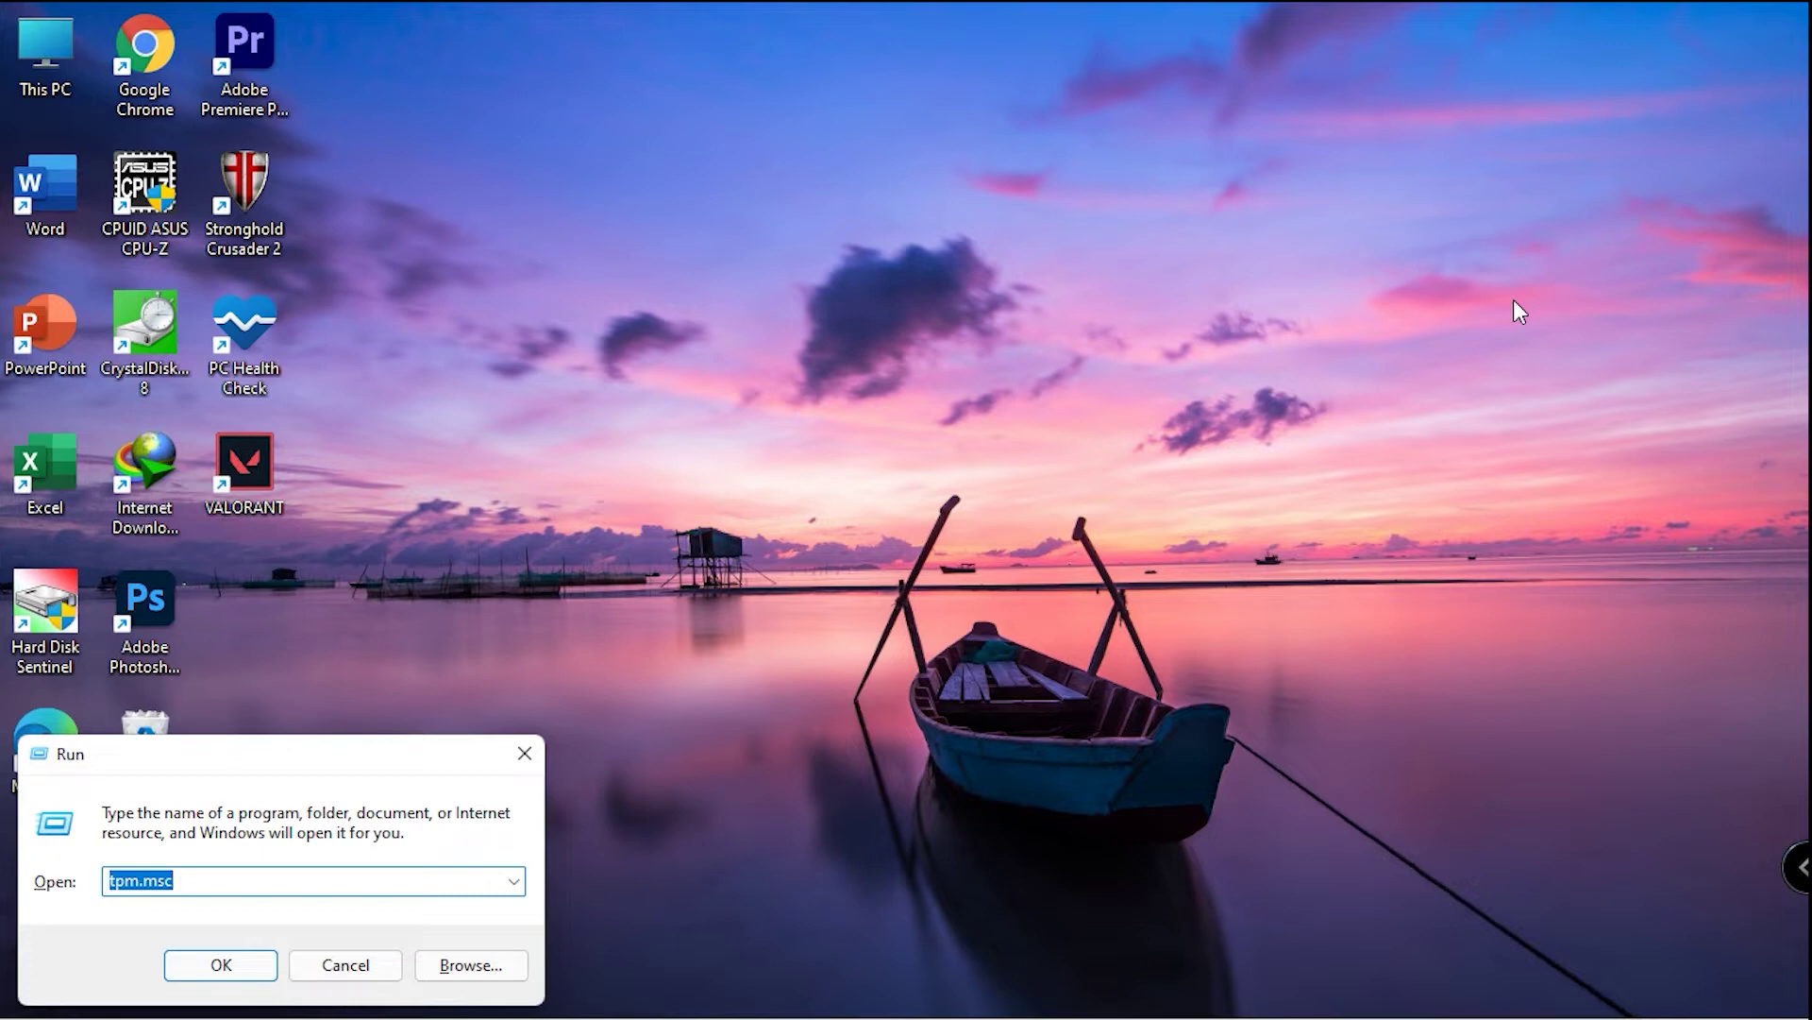
pyautogui.press('Return')
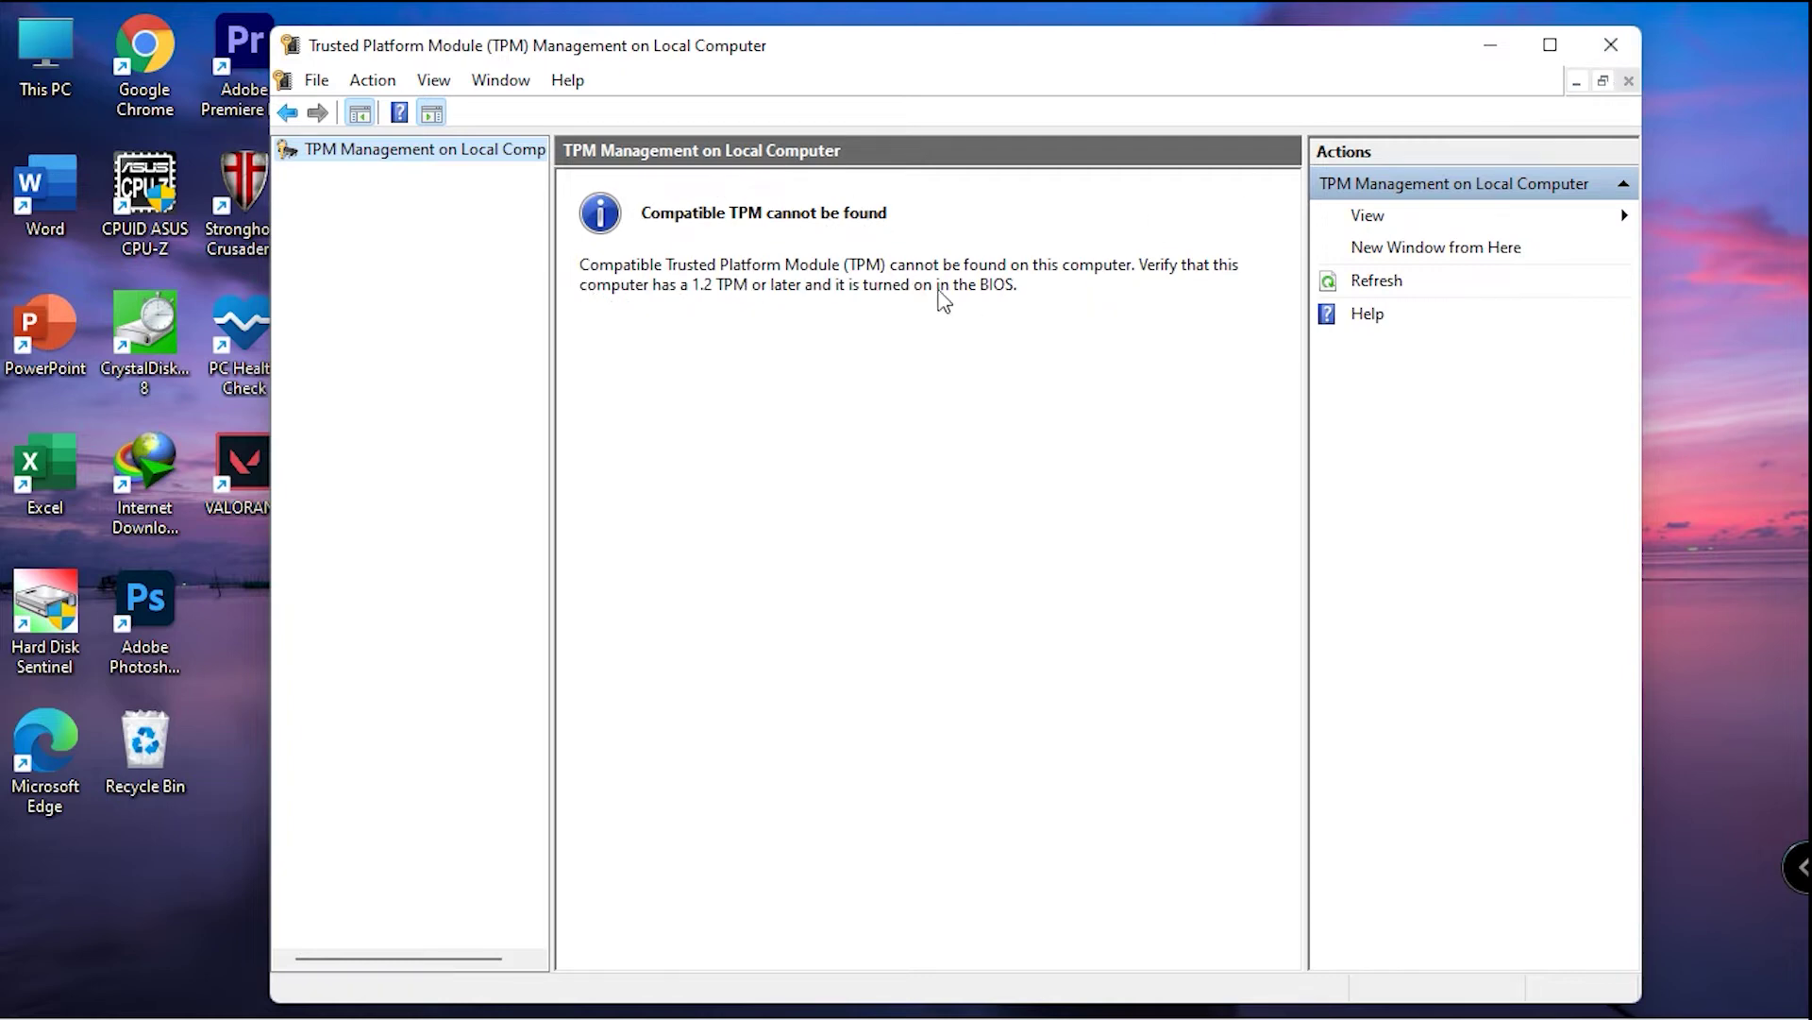
pyautogui.hotkey('alt', 'F4')
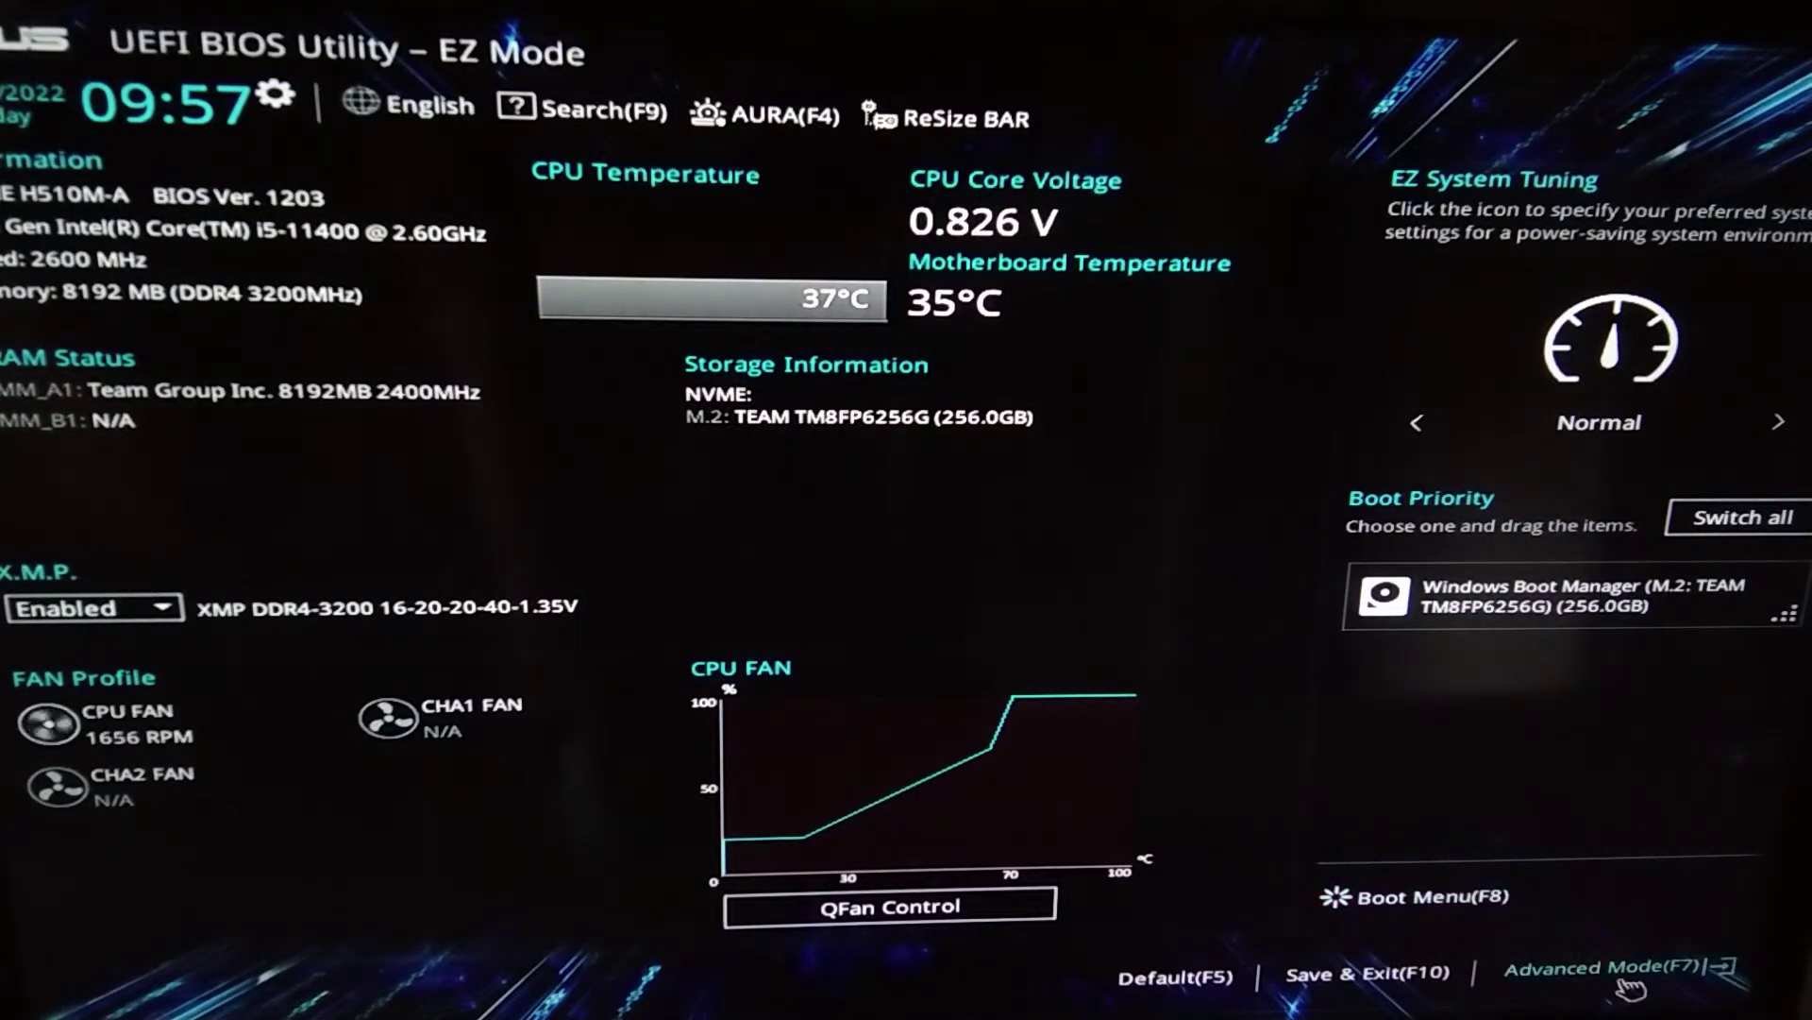
# In the UEFI BIOS advanced mode, set Security Device Support to Enable in the Trusted Computing settings
pyautogui.click(1600, 970)
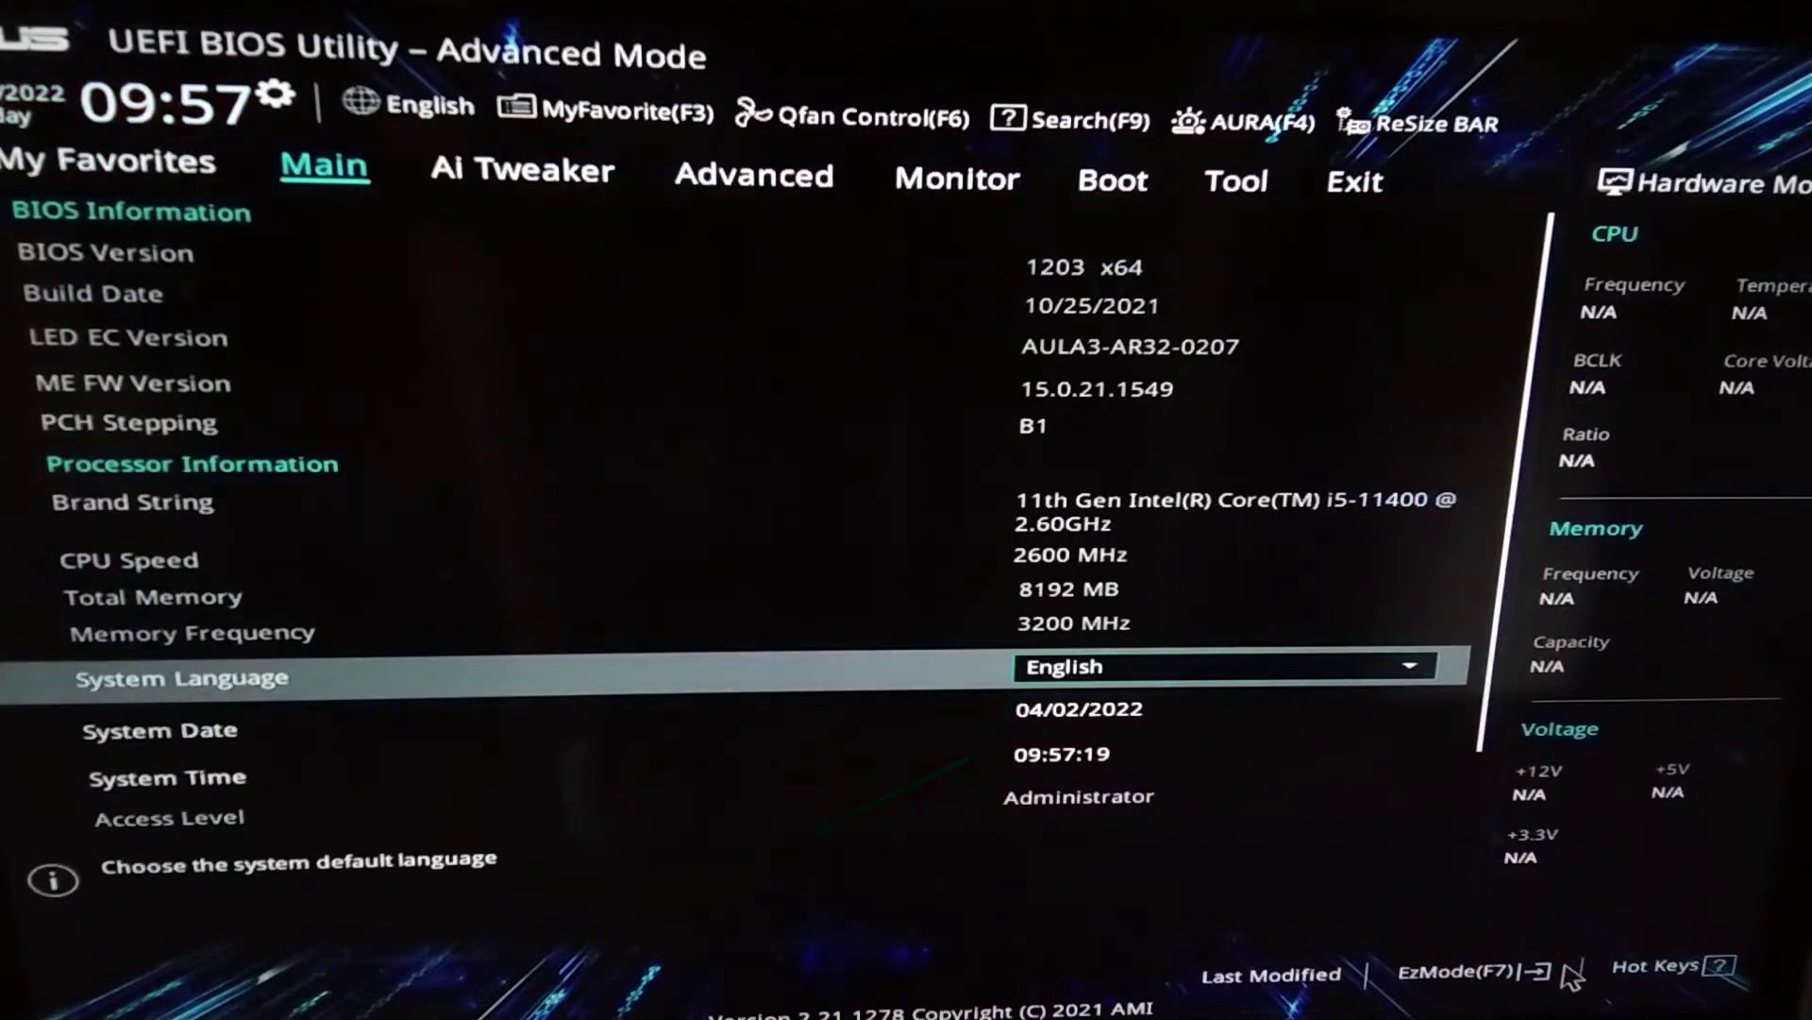
pyautogui.click(740, 202)
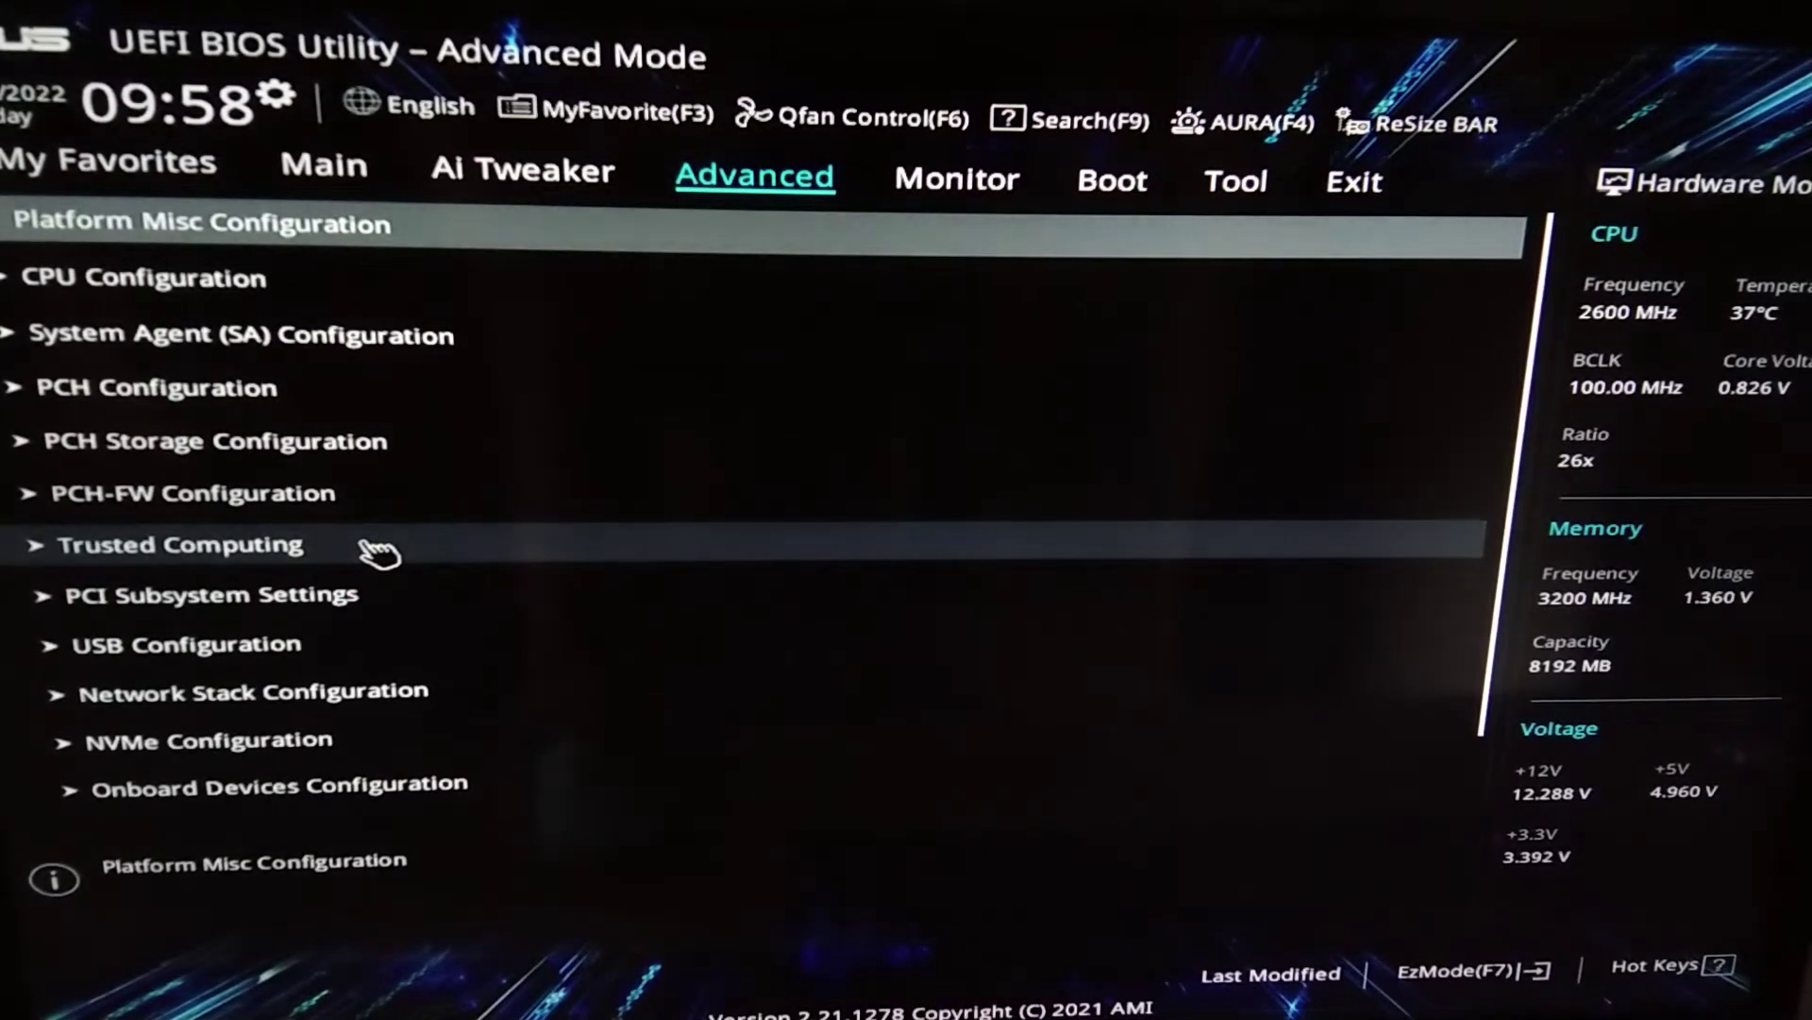
pyautogui.click(299, 552)
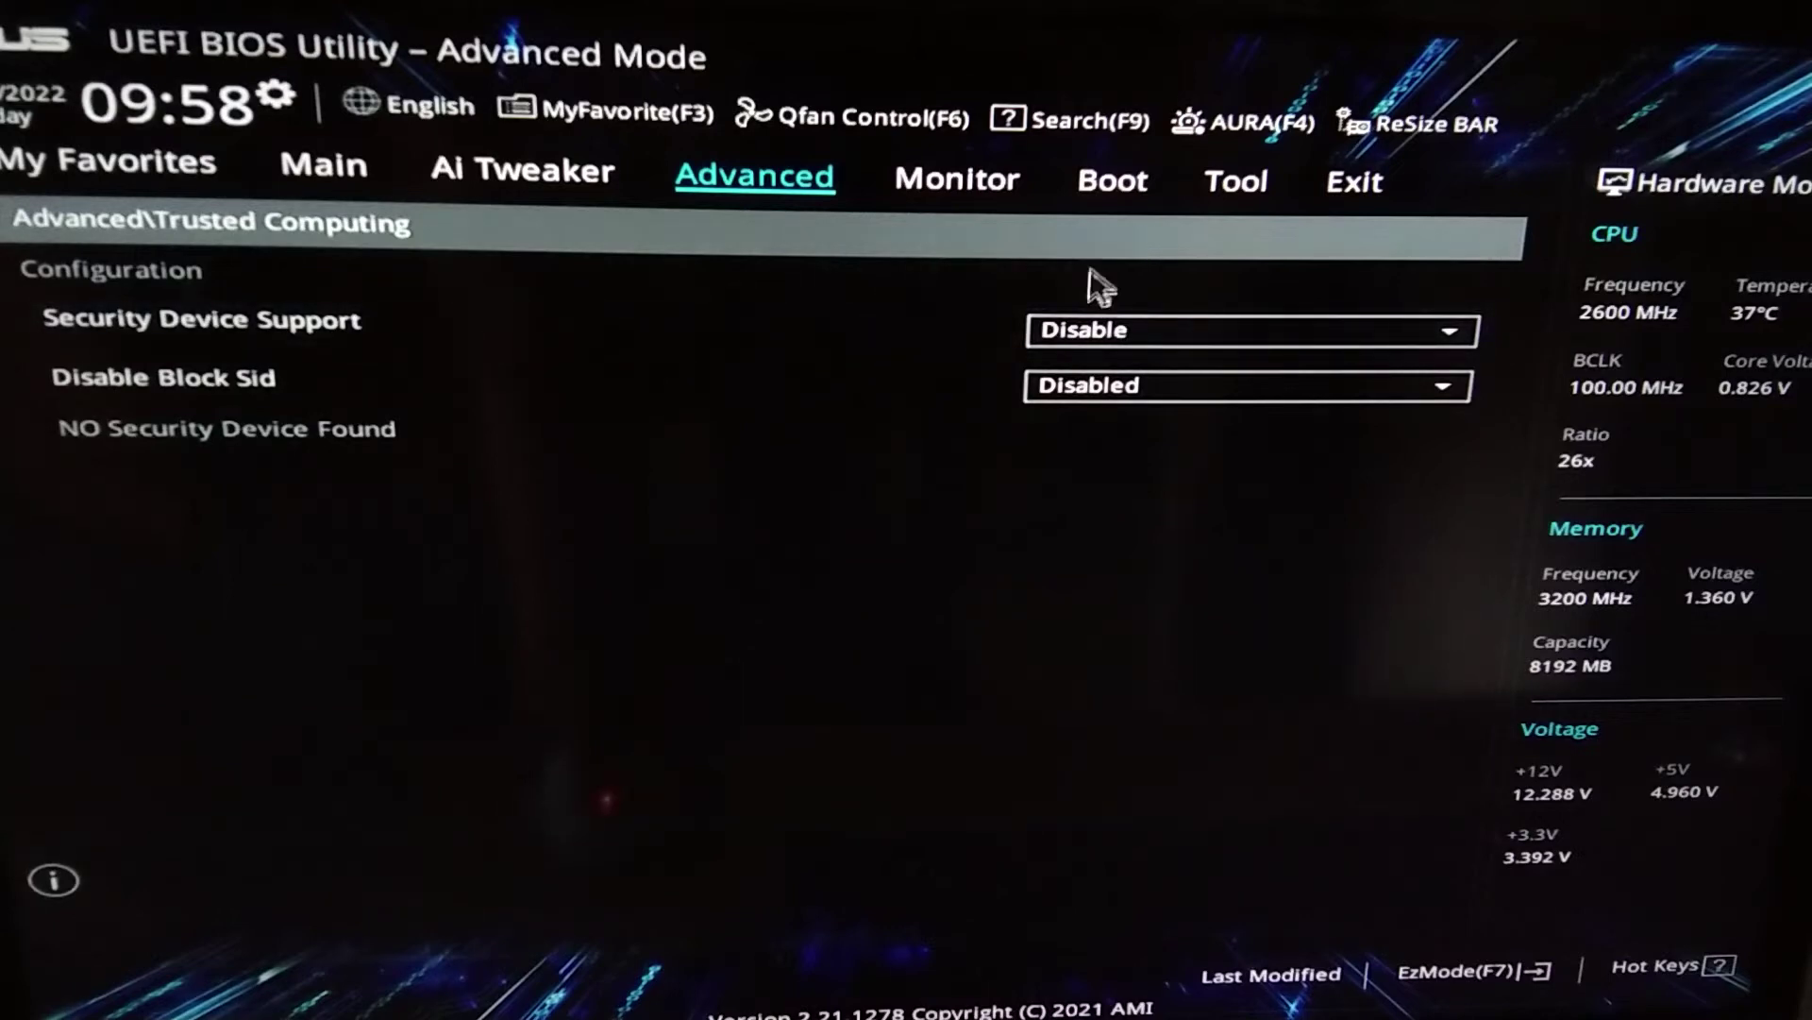
pyautogui.click(1122, 356)
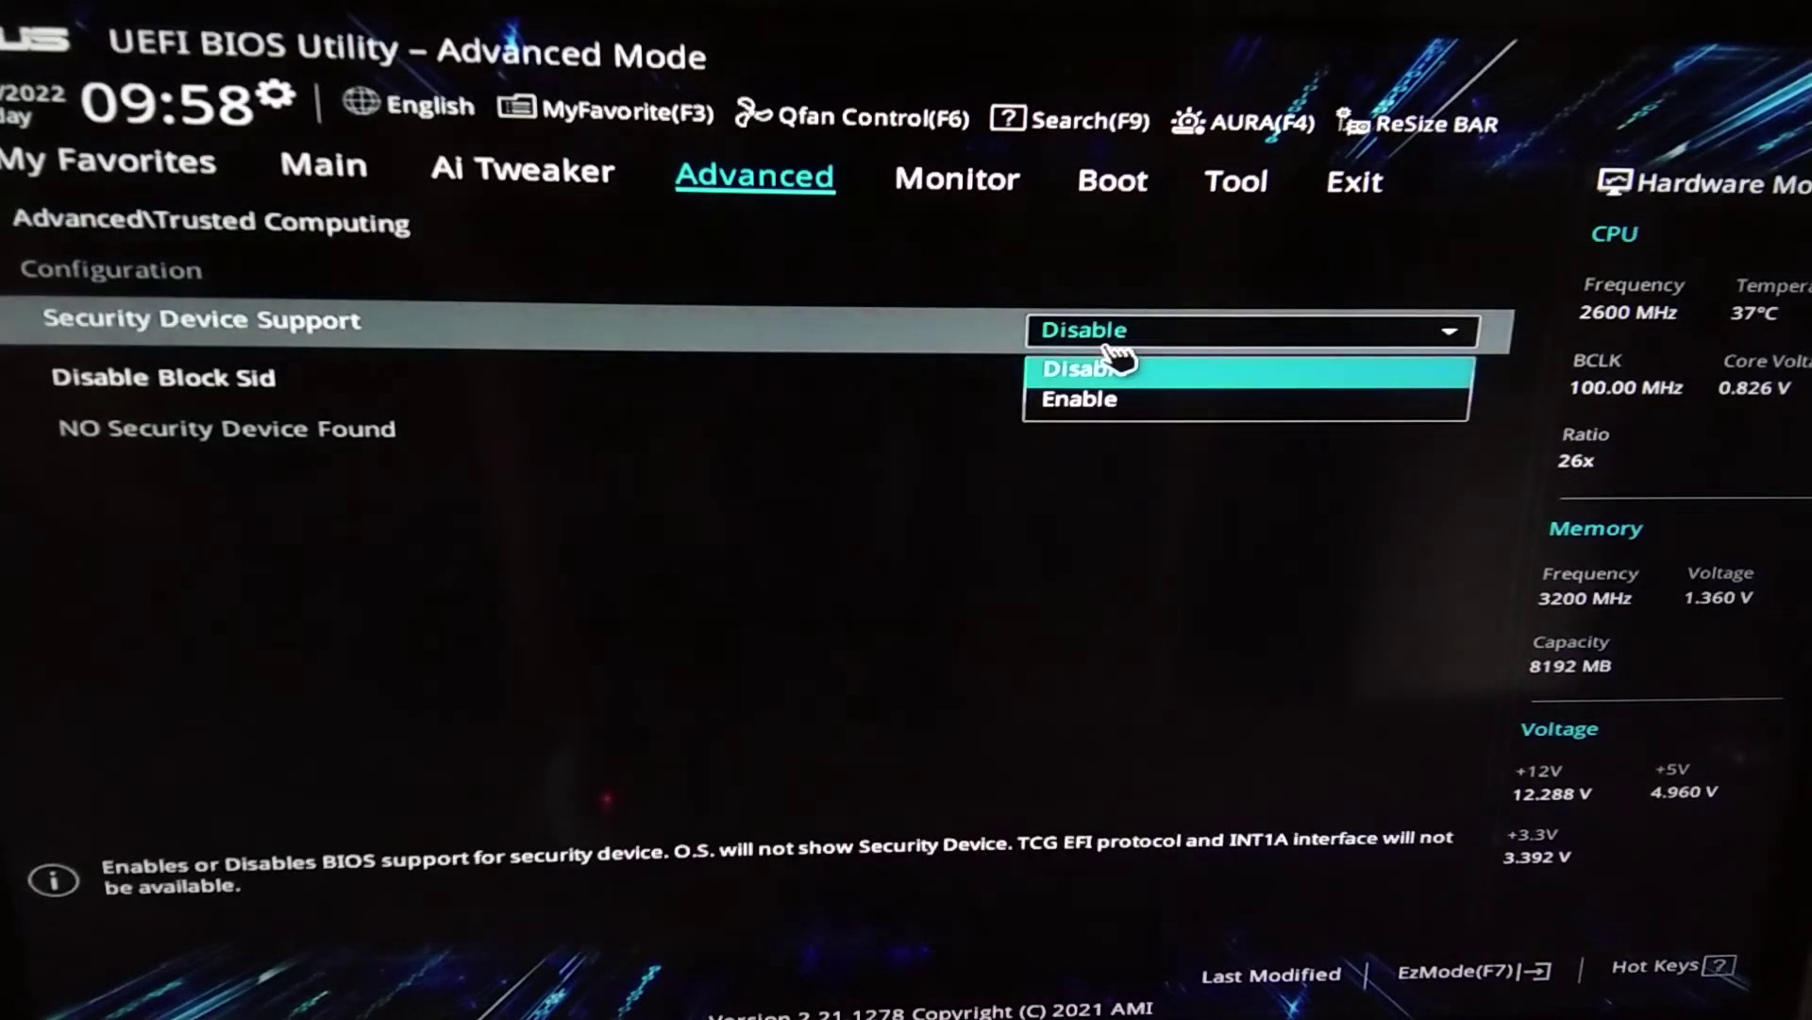
pyautogui.click(1072, 406)
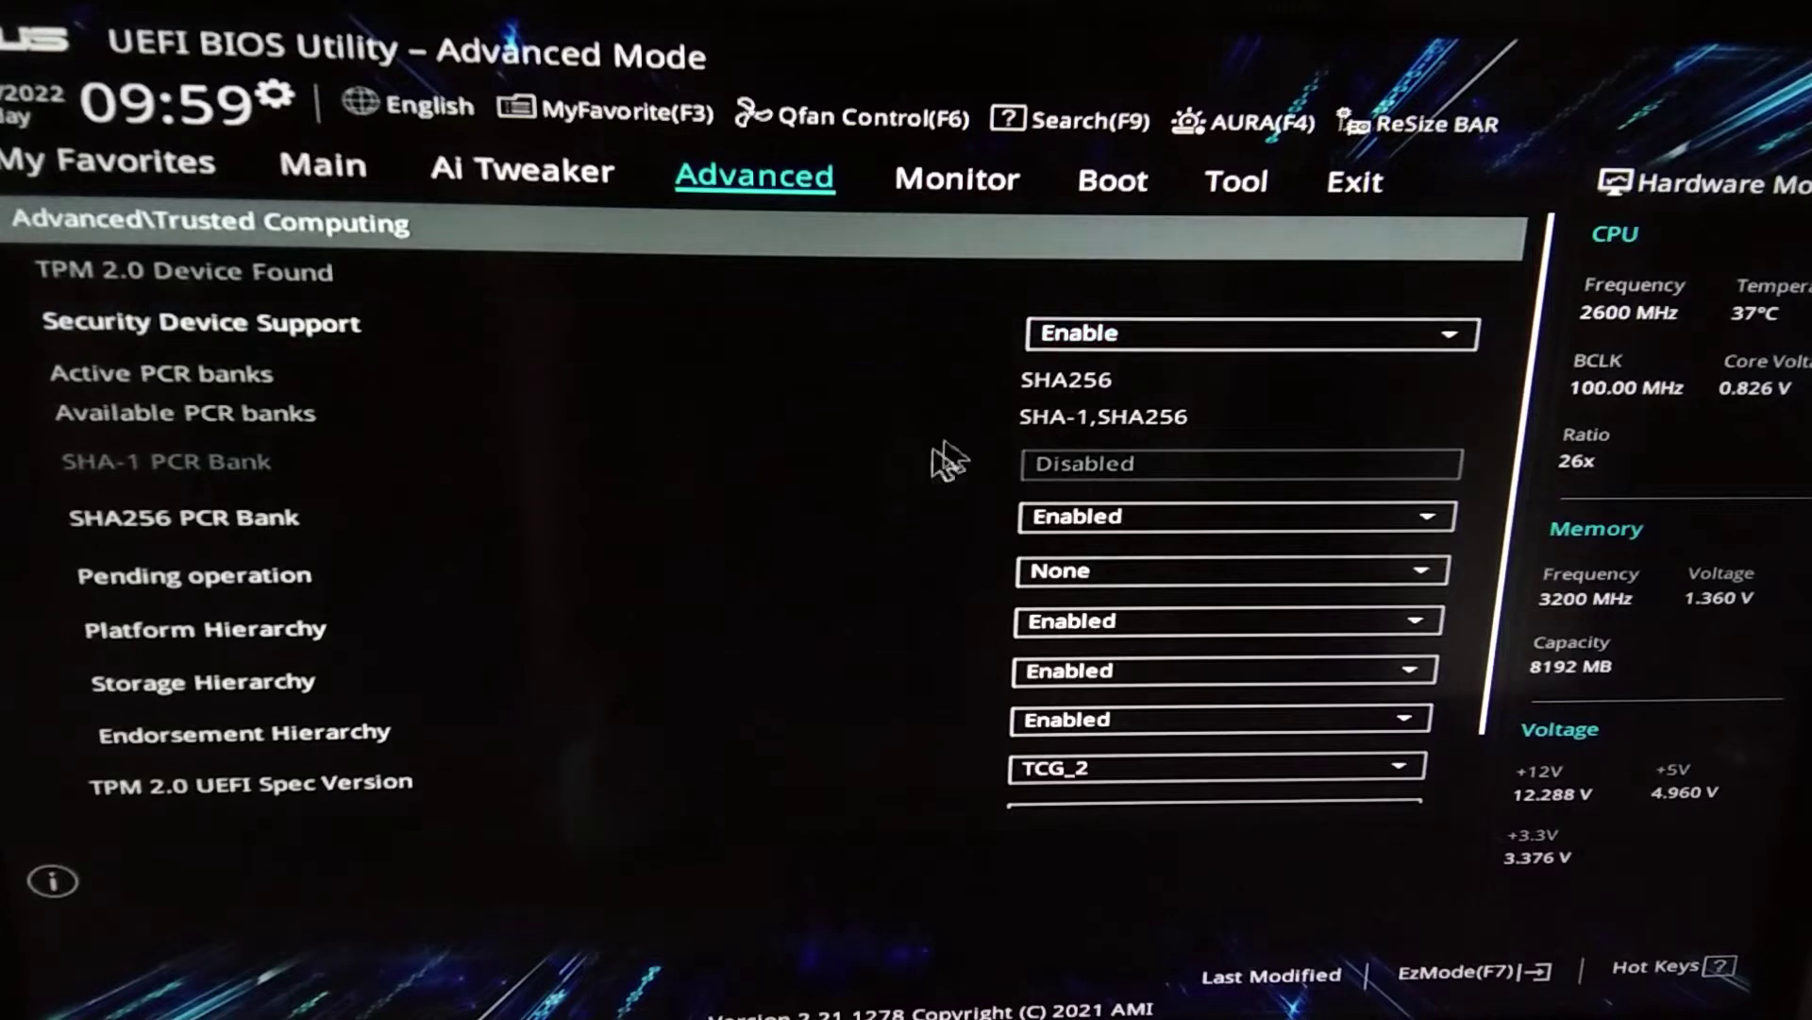
# Examine the TPM 2.0 options on the Trusted Computing page, from Security Device Support down to Disable Block Sid
pyautogui.click(1113, 340)
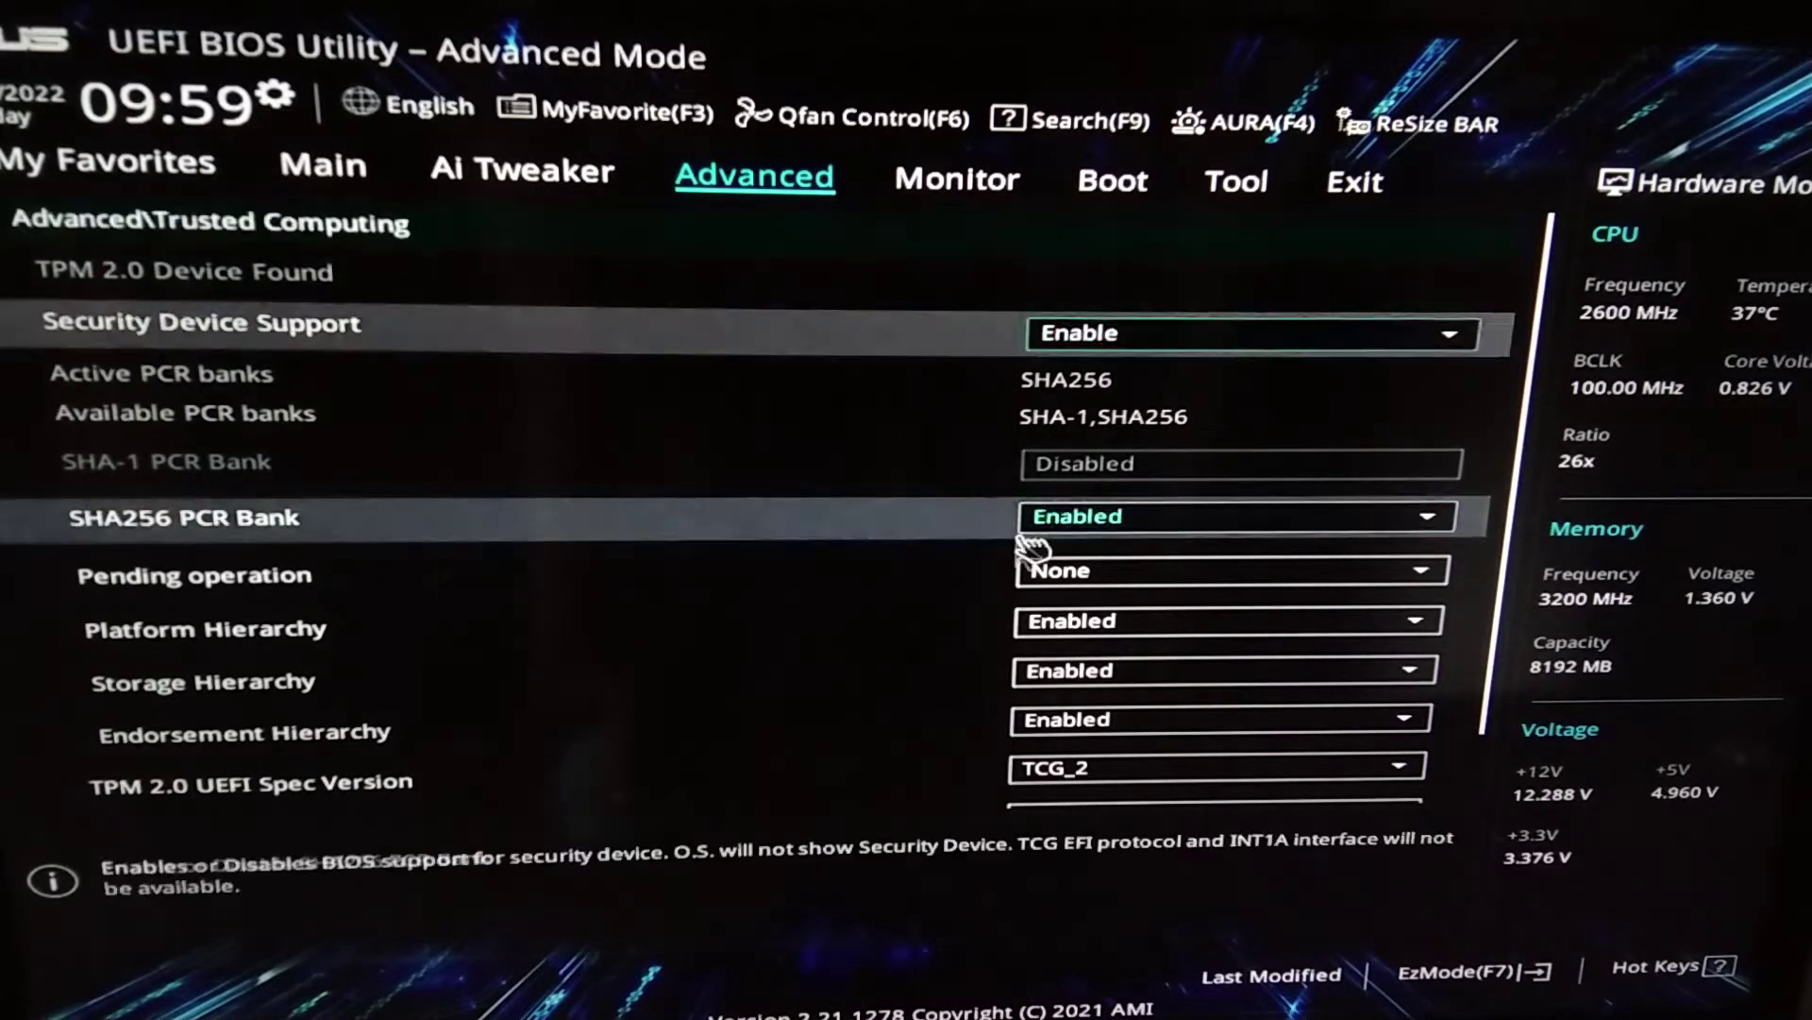
pyautogui.press('Down')
pyautogui.press('Down')
pyautogui.press('Down')
pyautogui.press('Down')
pyautogui.press('Down')
pyautogui.press('Down')
pyautogui.press('Down')
pyautogui.press('Down')
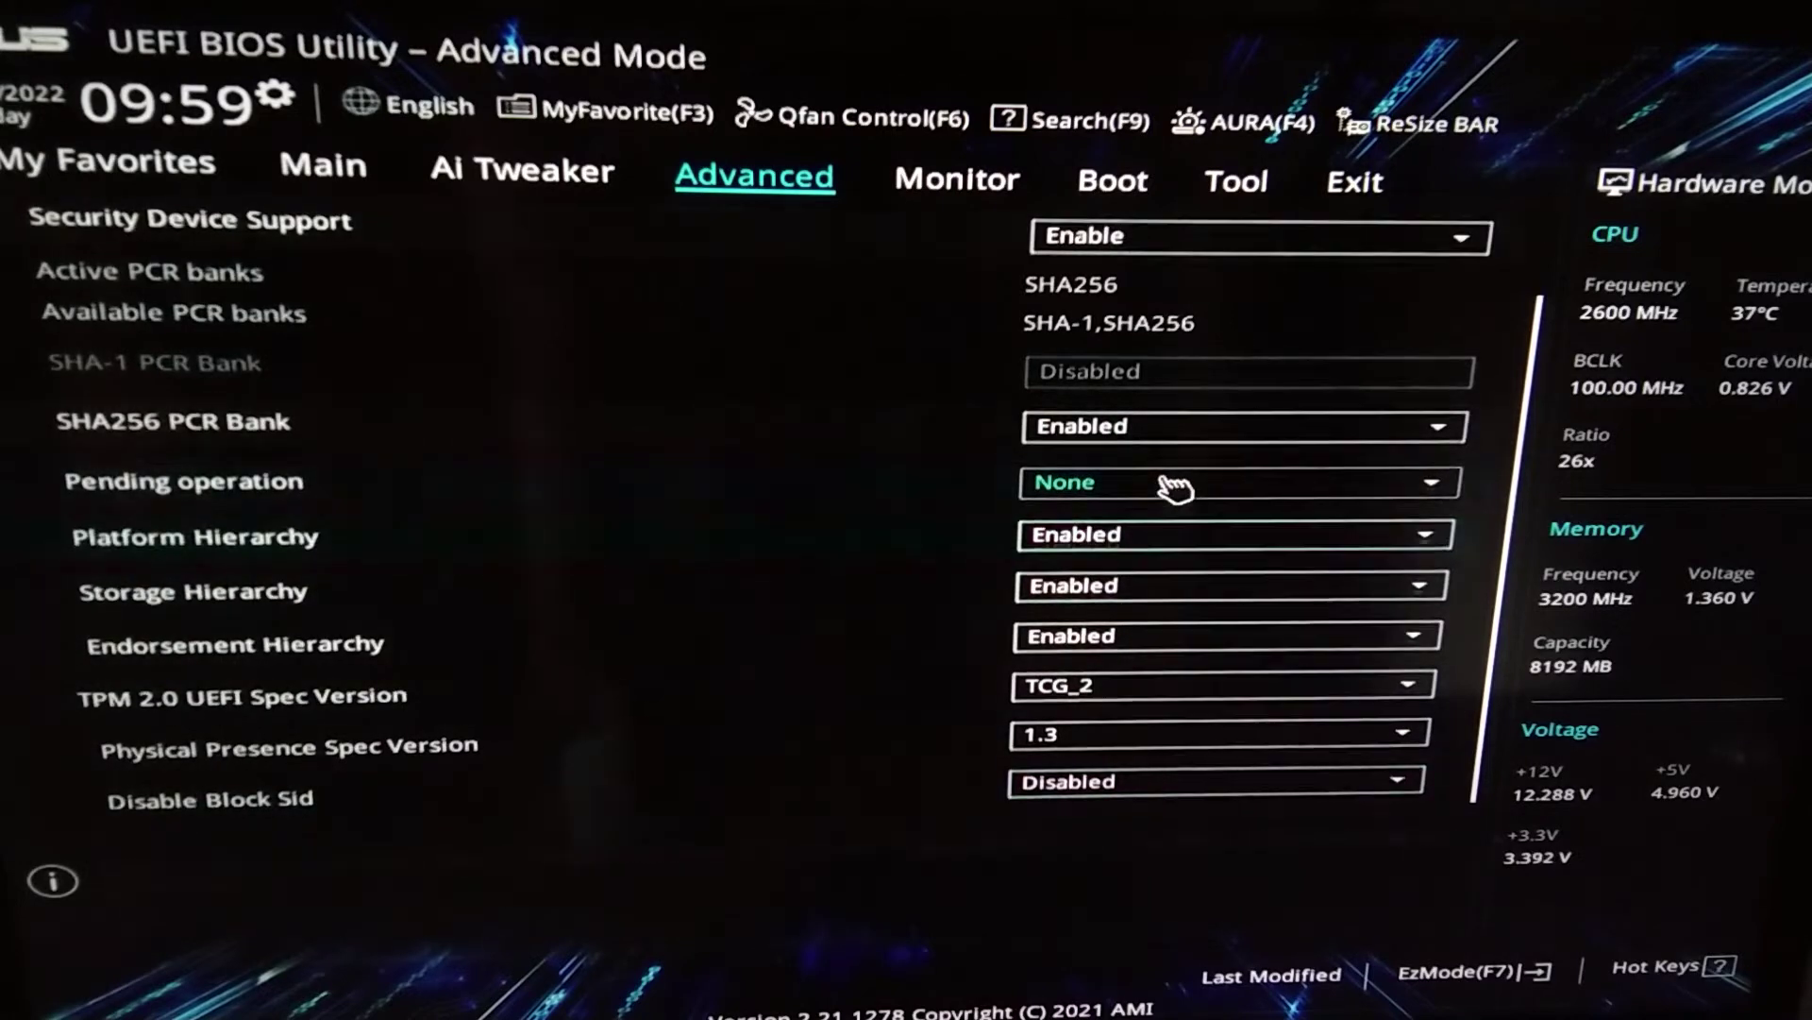
pyautogui.scroll(2, 1175, 486)
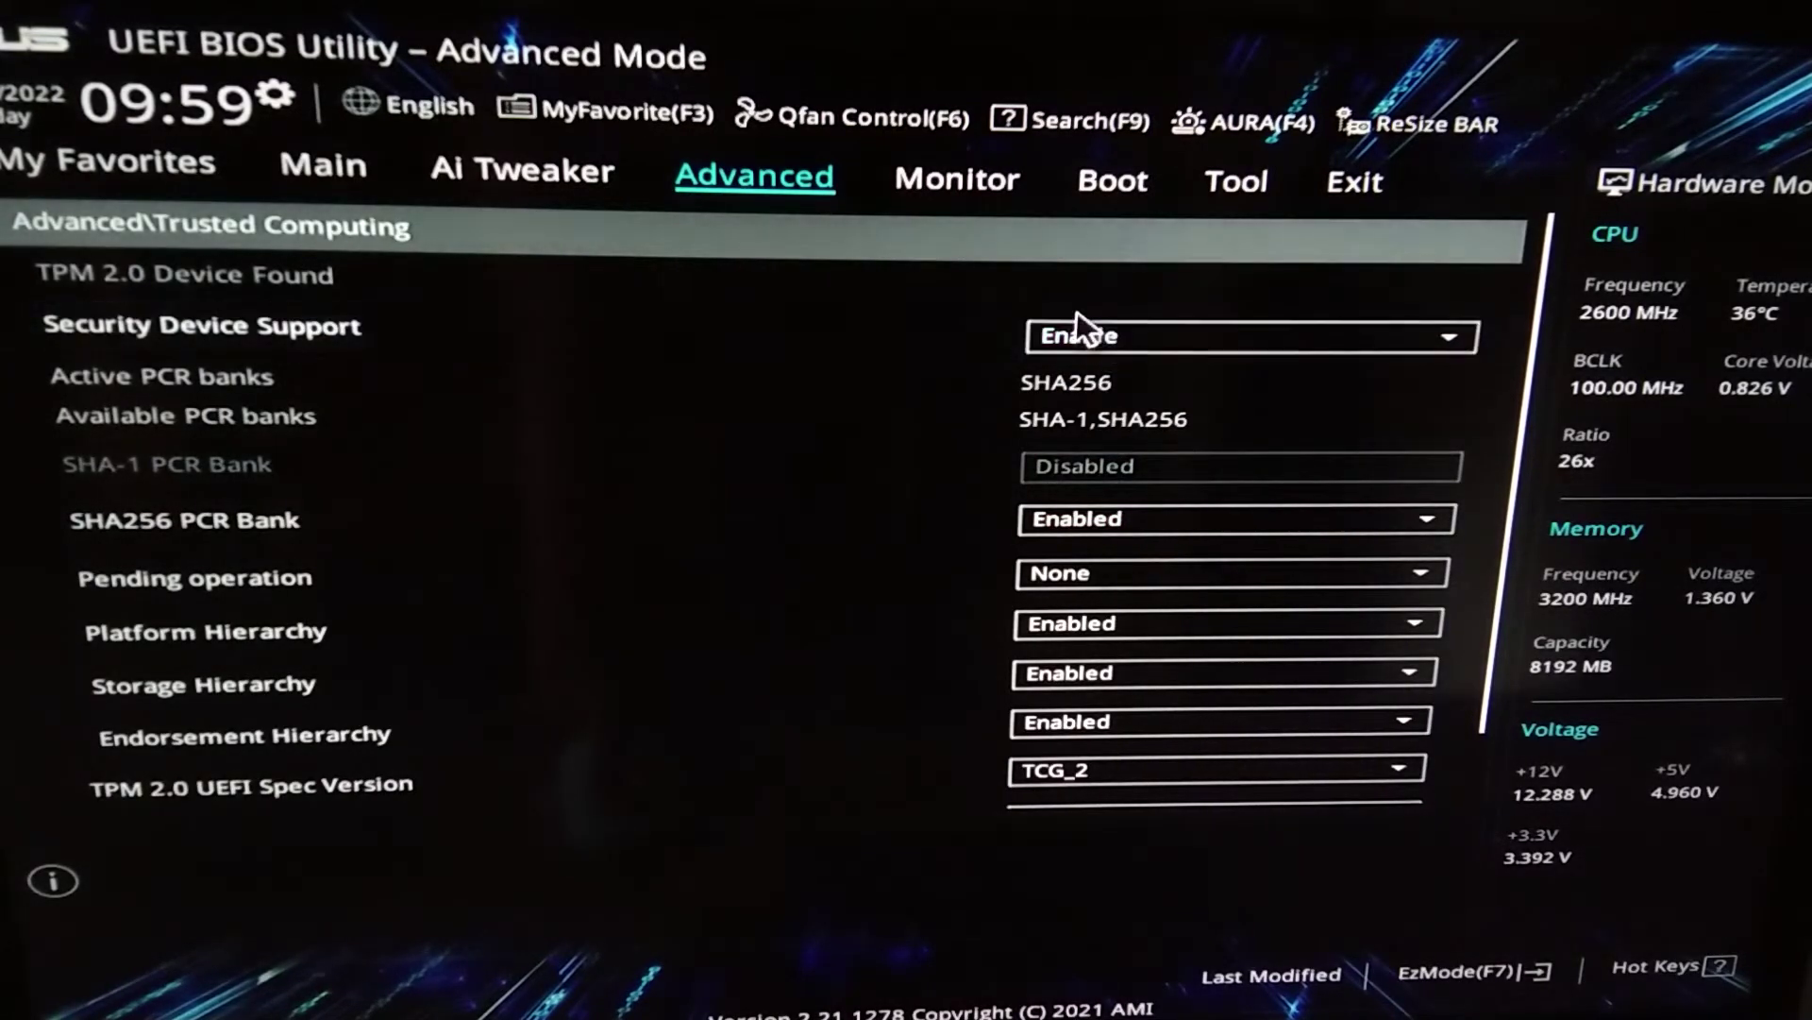
# Set the OS Type to Windows UEFI mode in the Secure Boot settings
pyautogui.click(1129, 191)
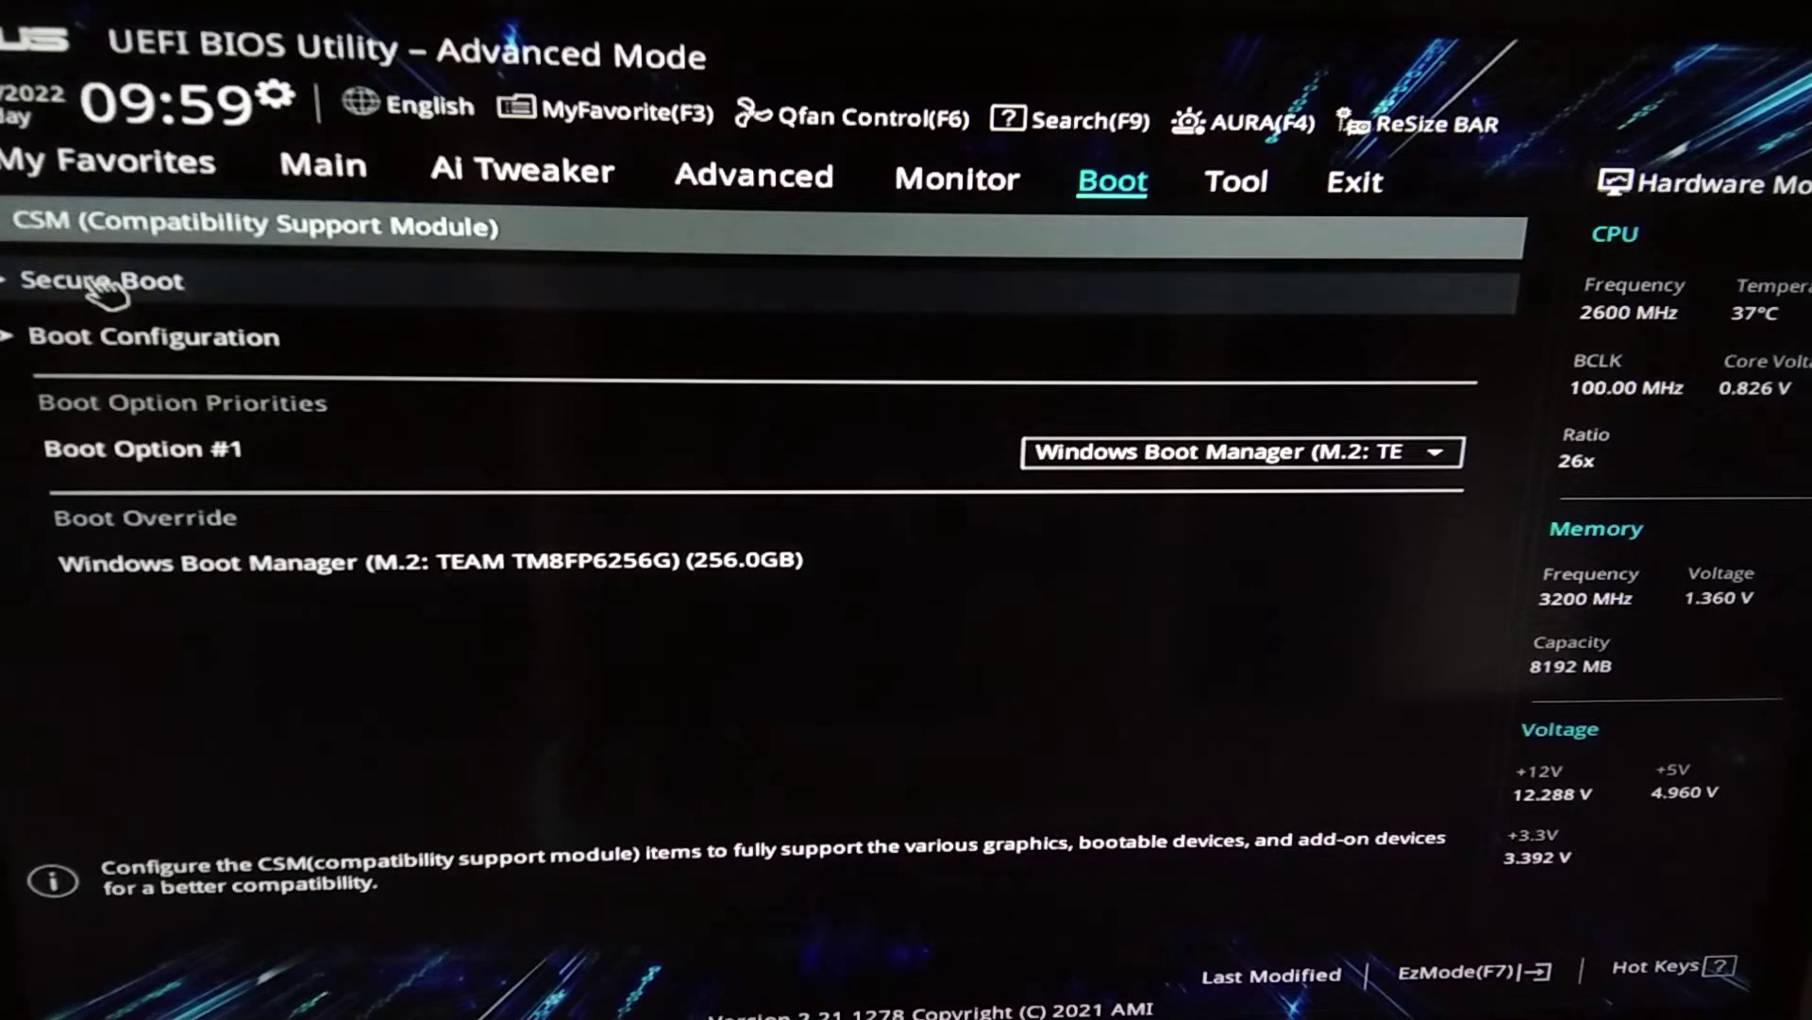
pyautogui.click(75, 283)
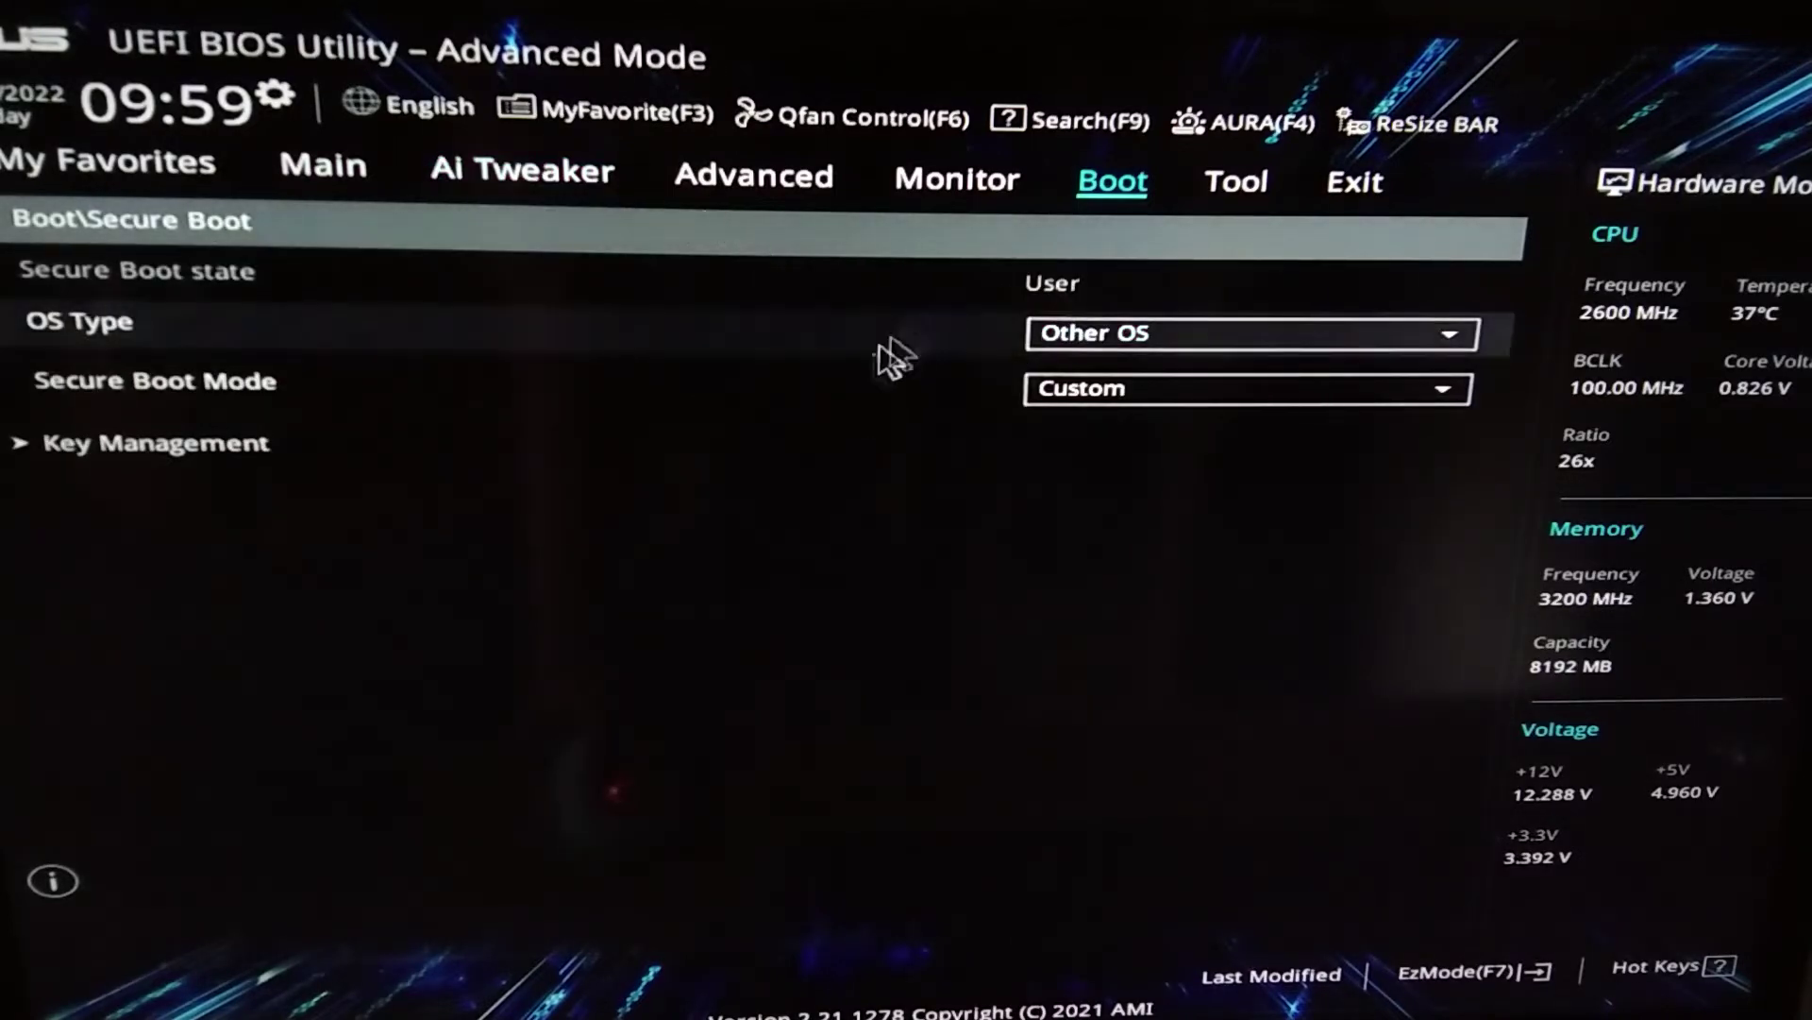
pyautogui.click(1149, 336)
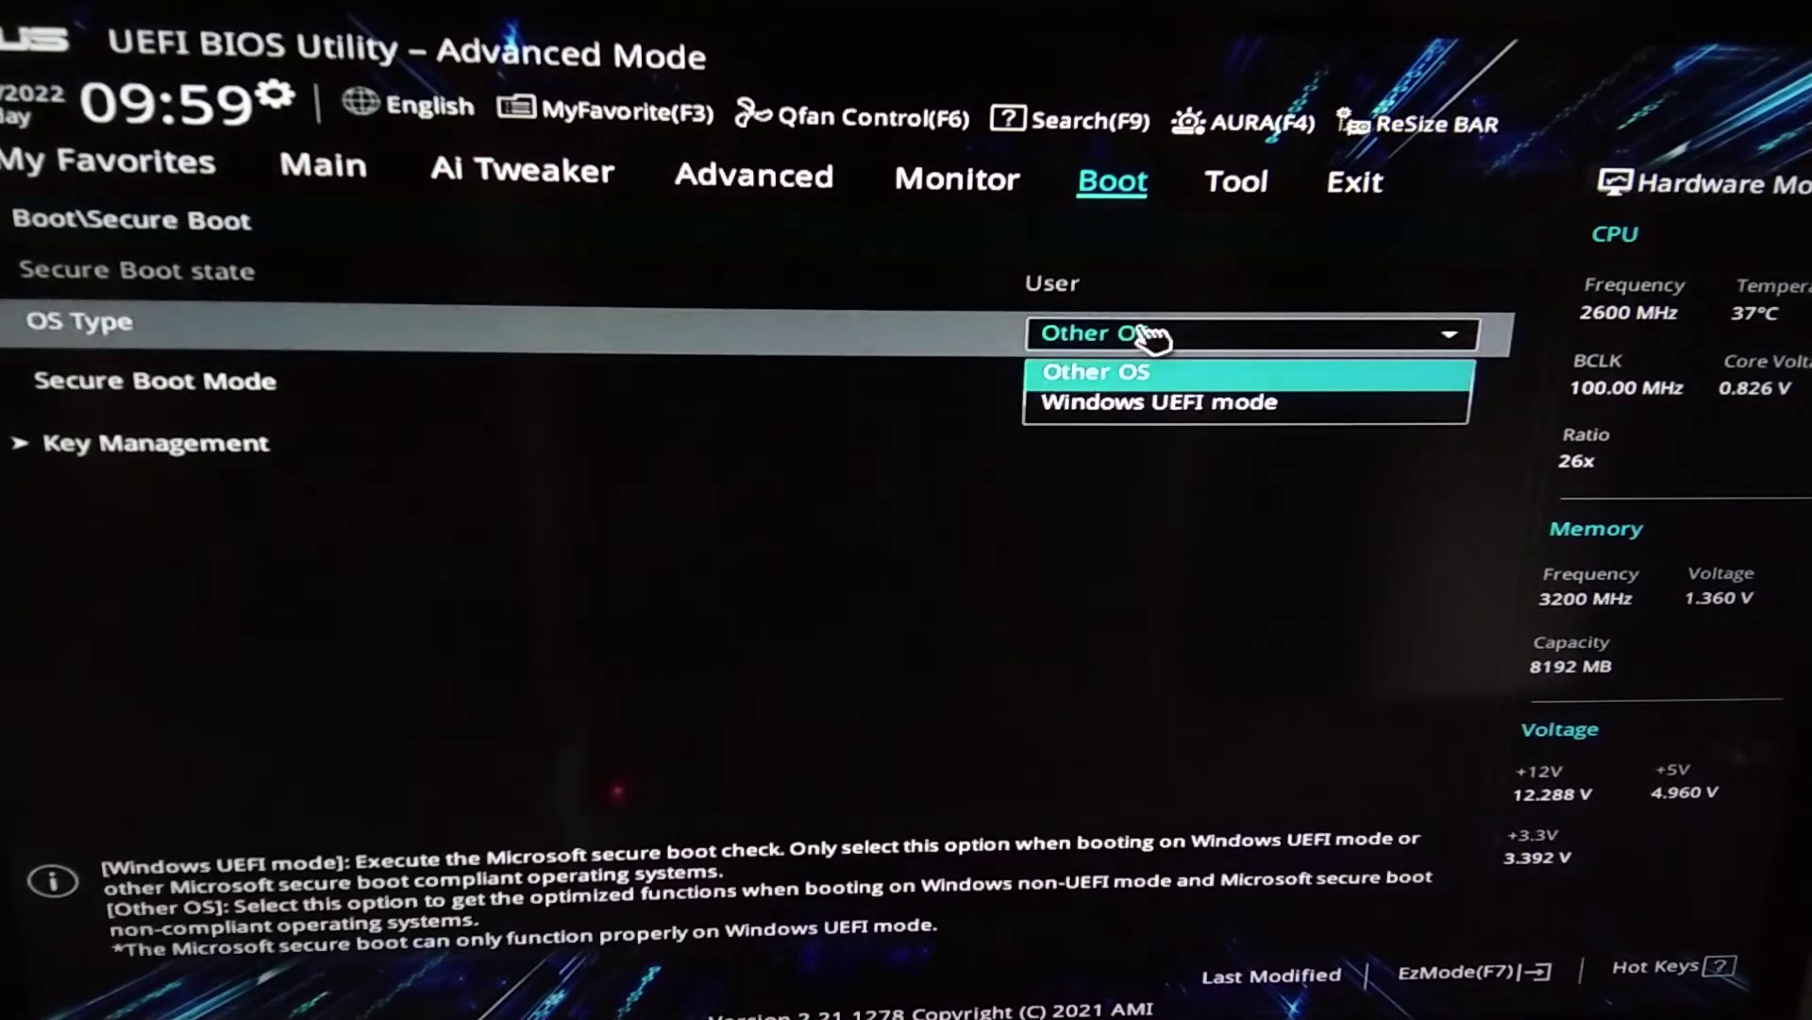
pyautogui.click(1139, 400)
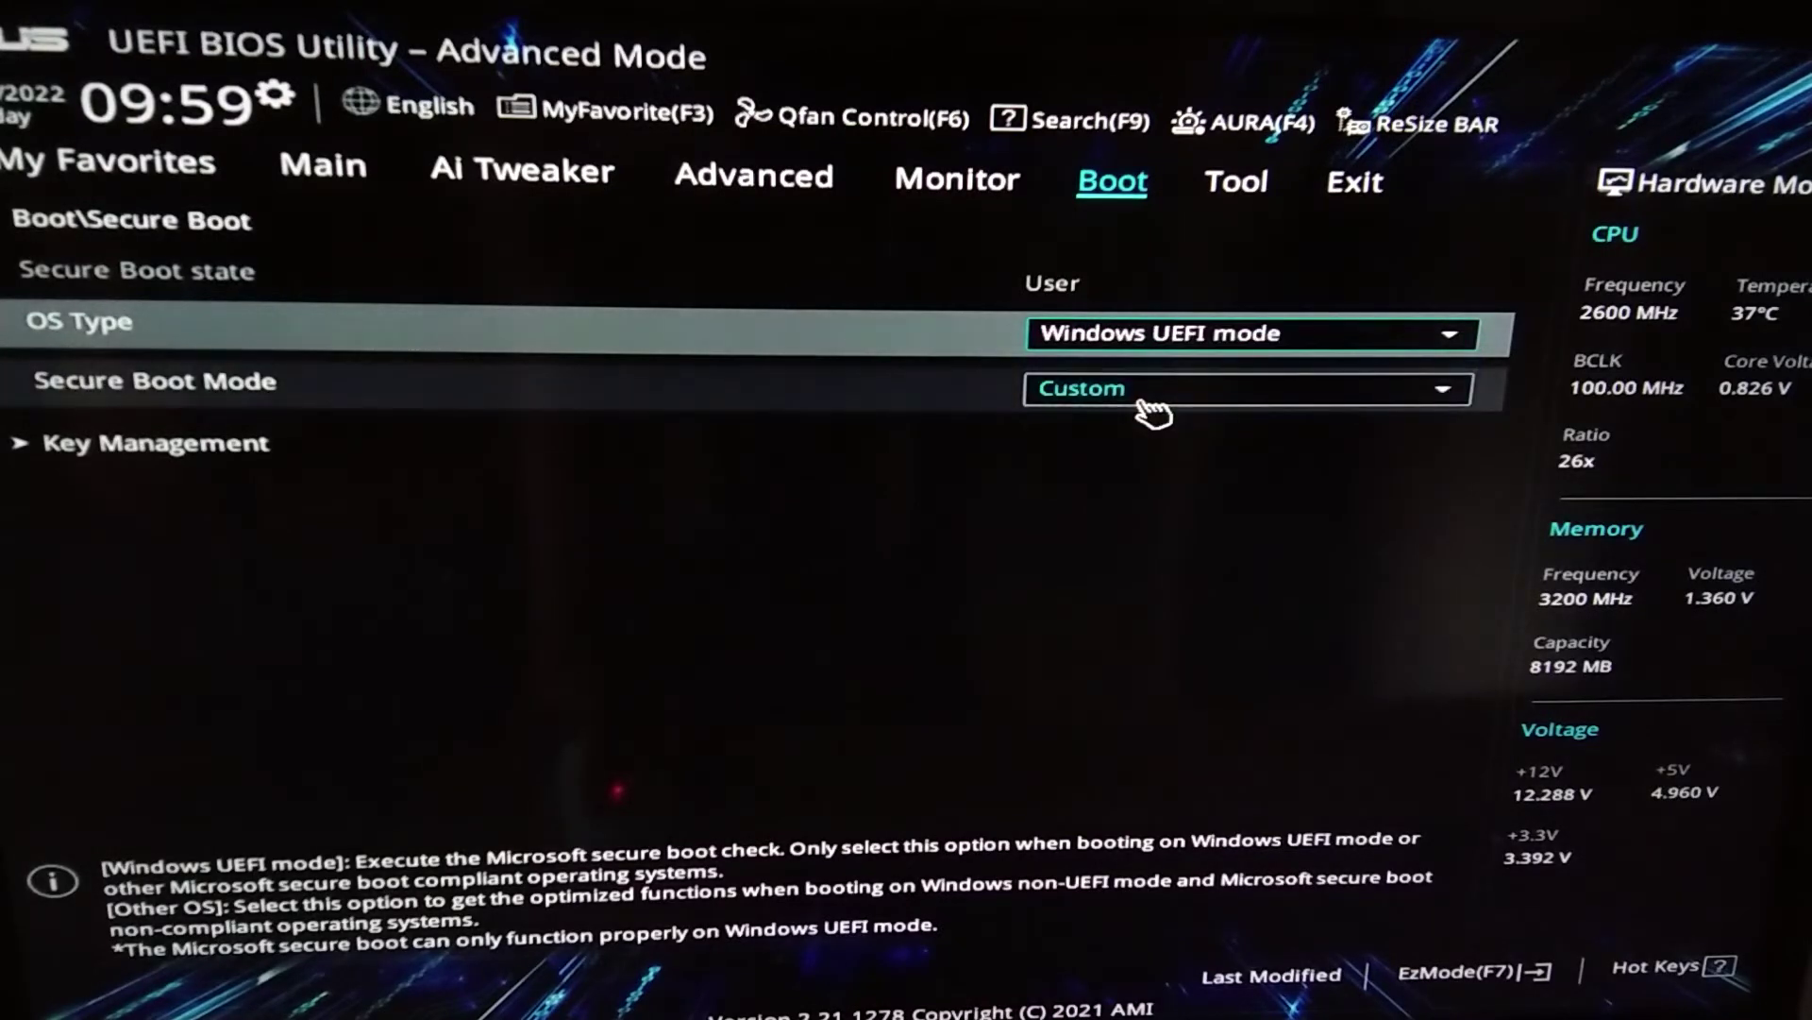
# Set the Secure Boot Mode to Standard, and return to EZ Mode to save and exit the BIOS
pyautogui.click(1157, 392)
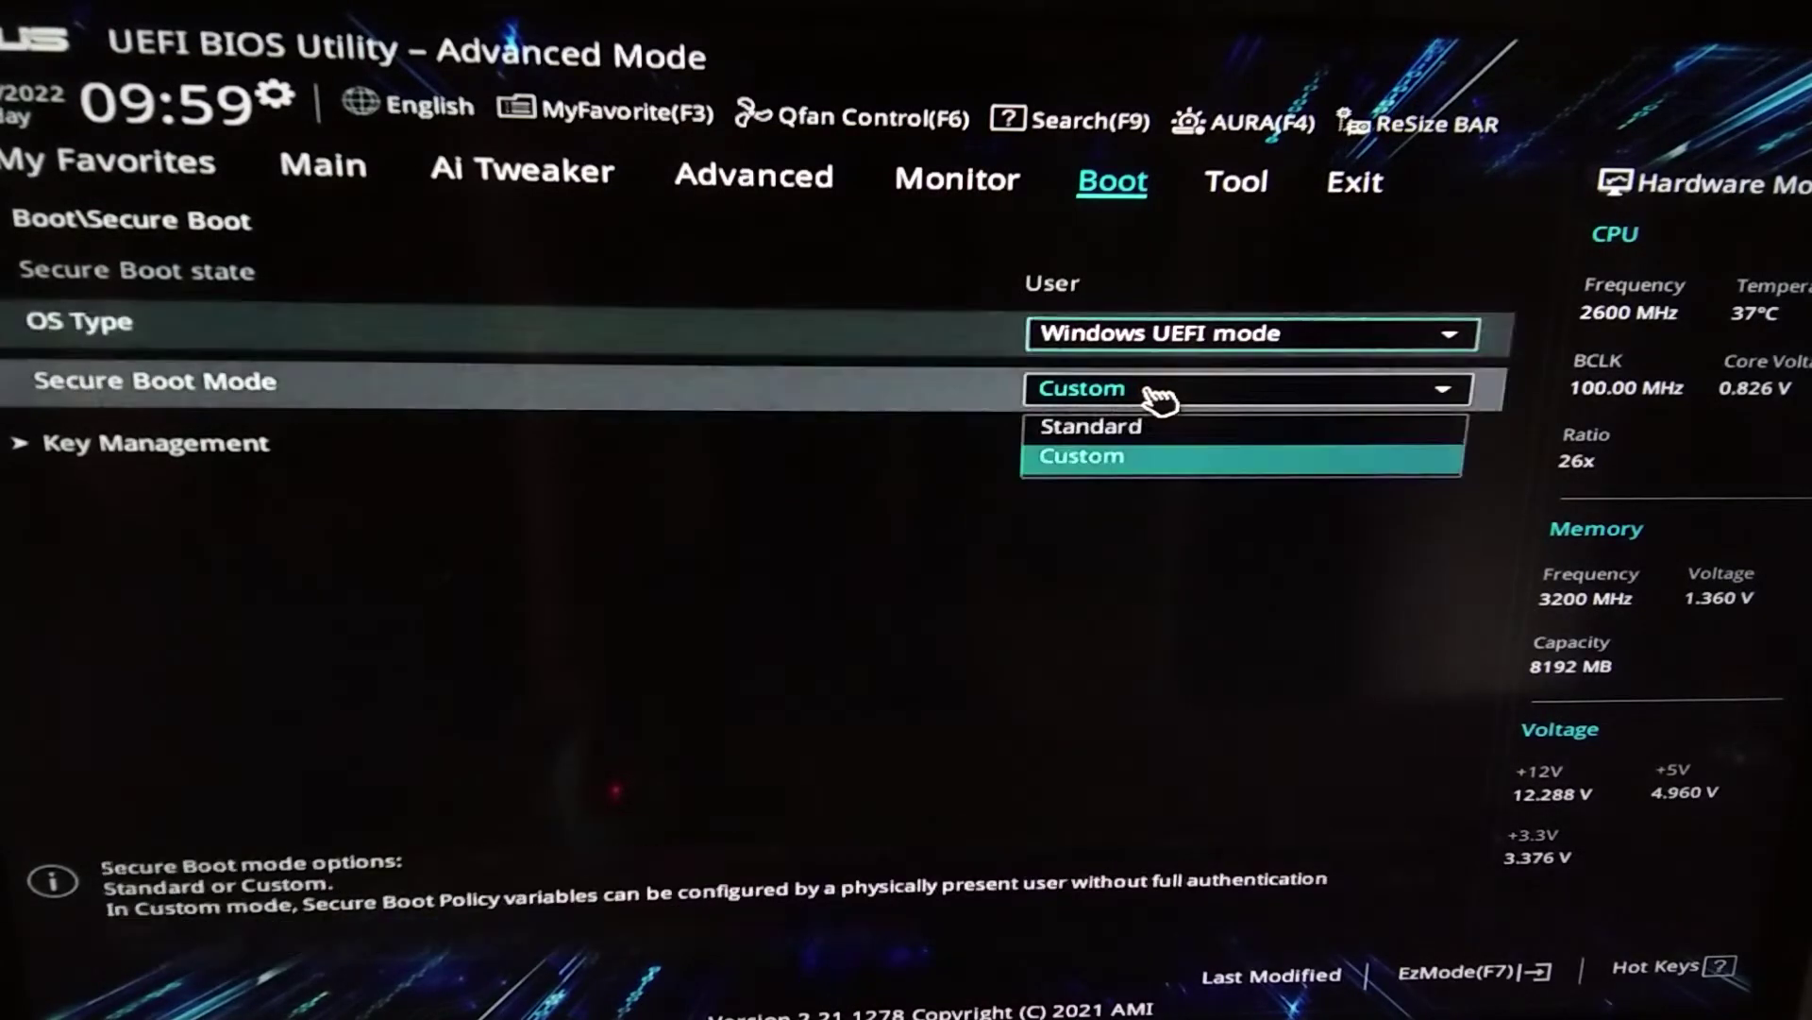
pyautogui.click(1137, 429)
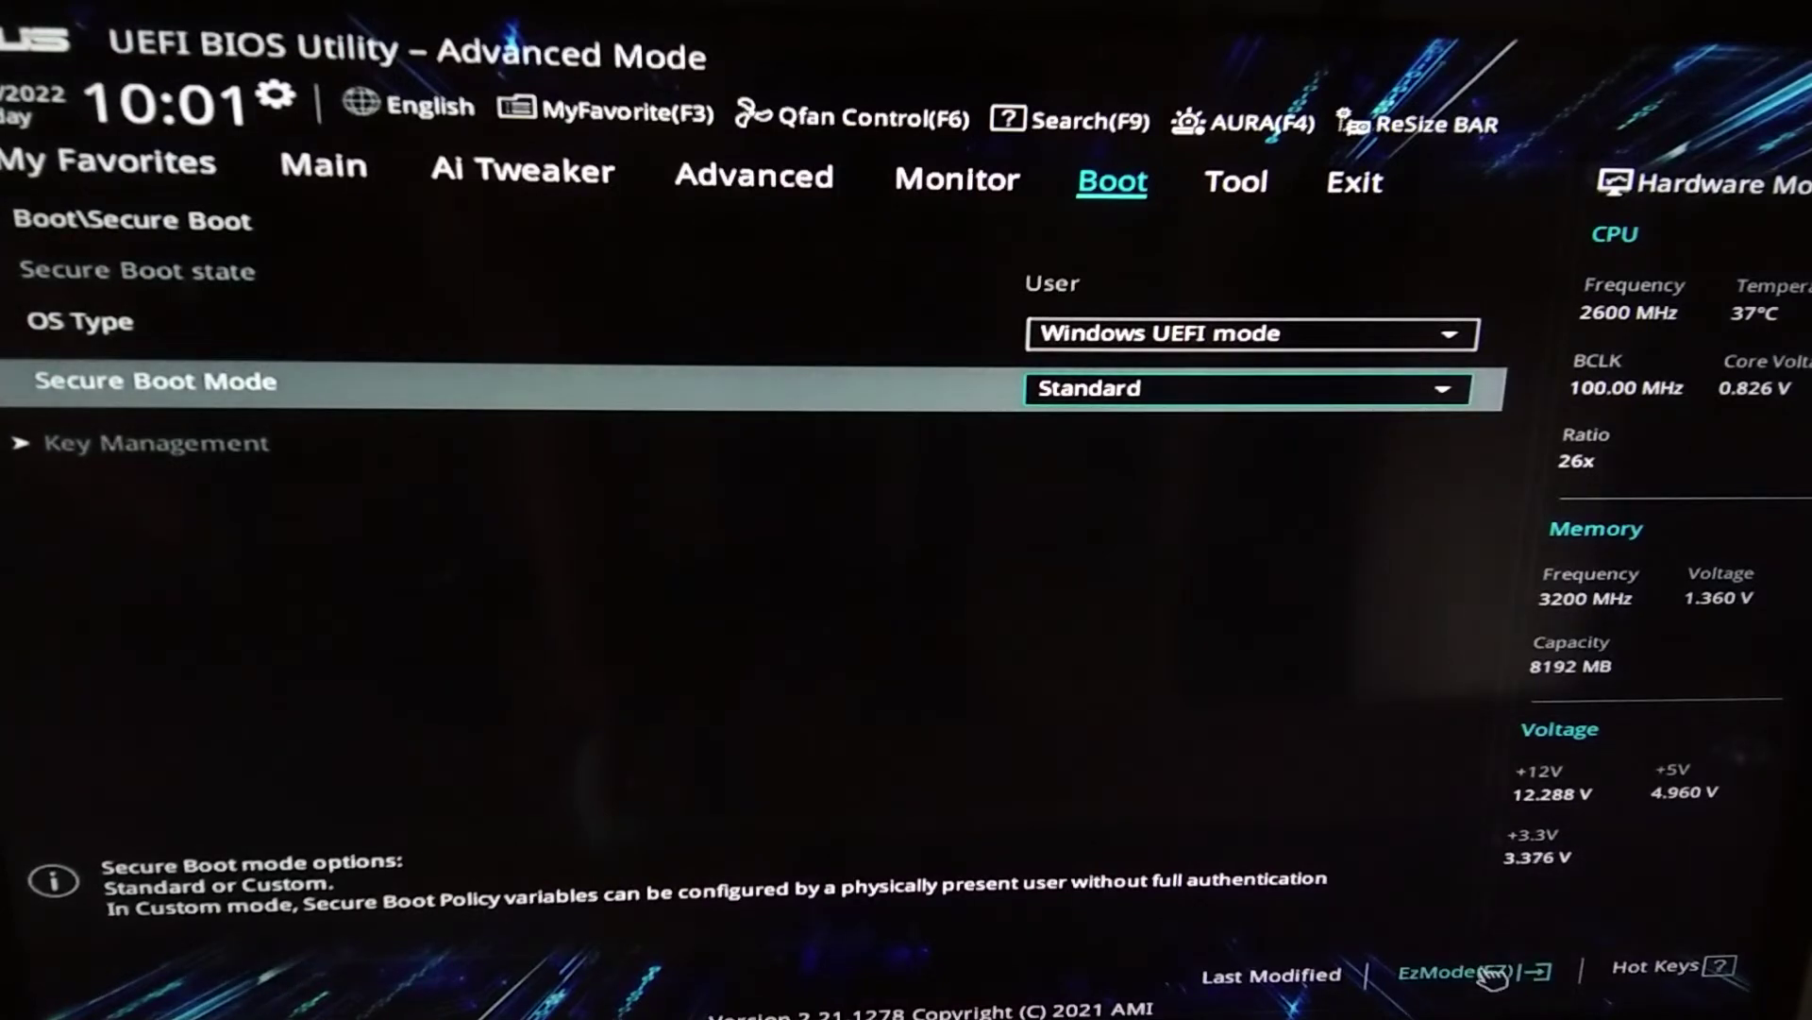
pyautogui.click(1487, 982)
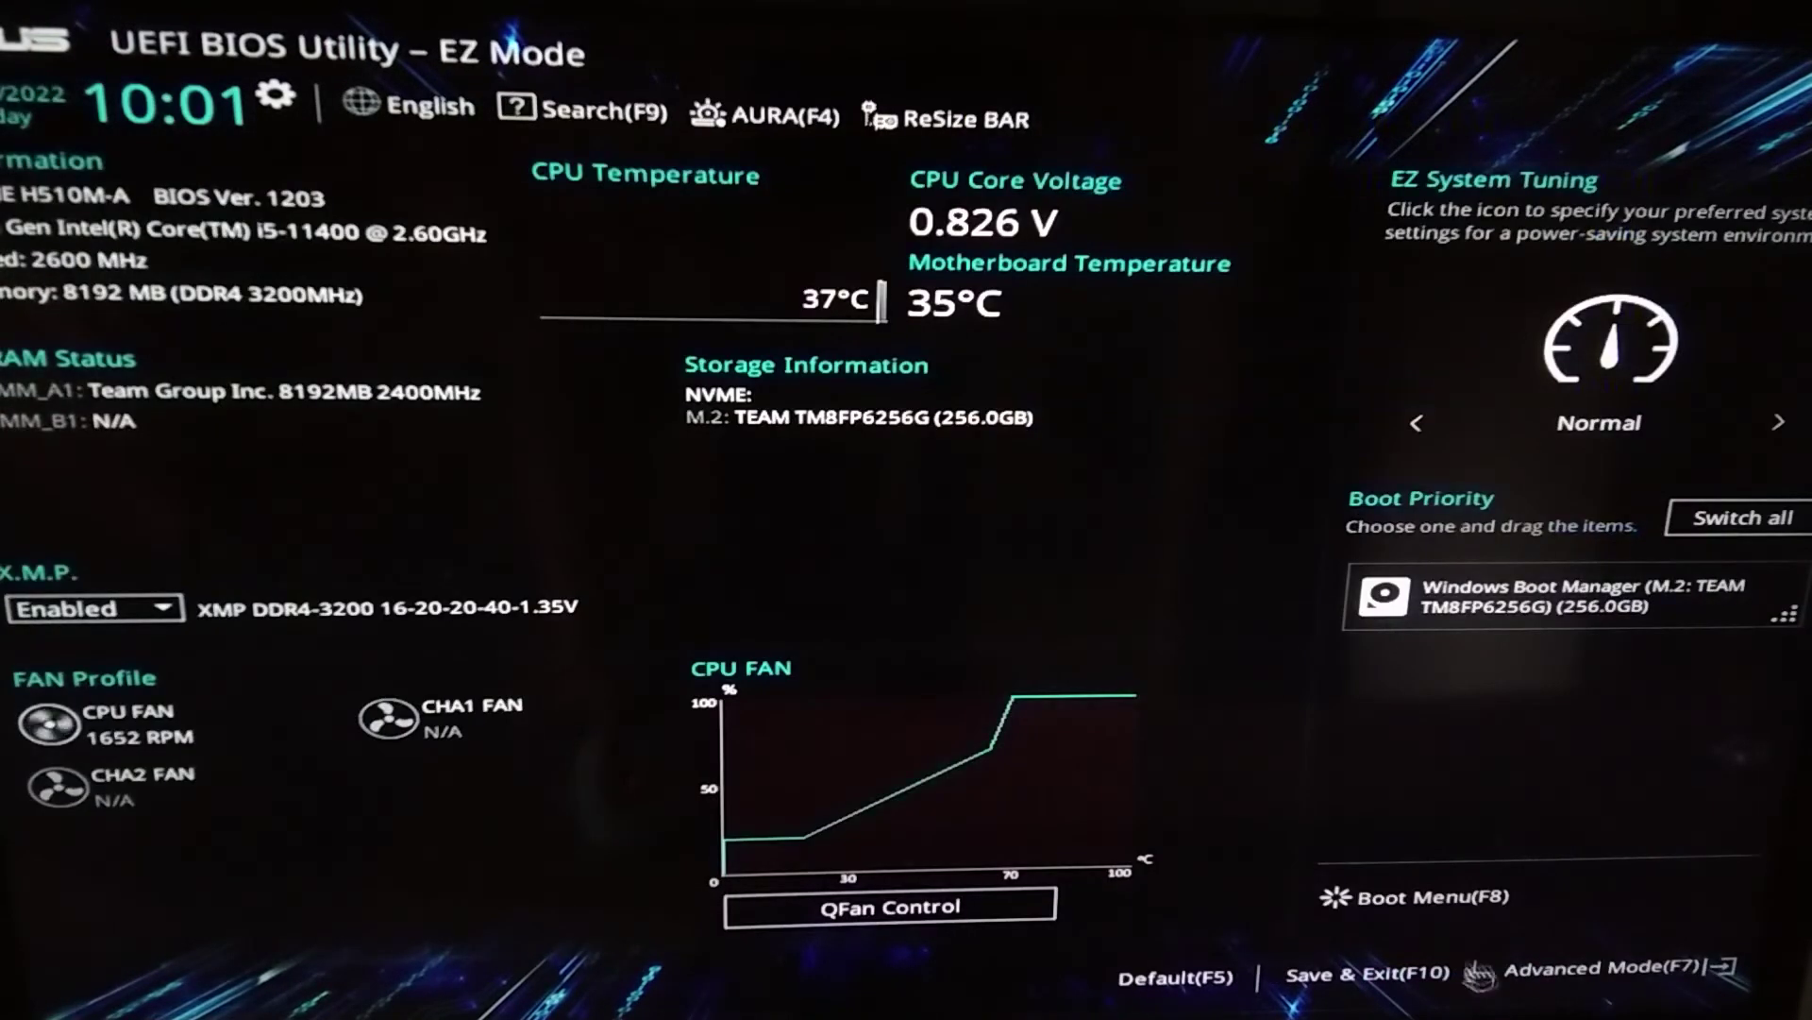
pyautogui.click(1402, 972)
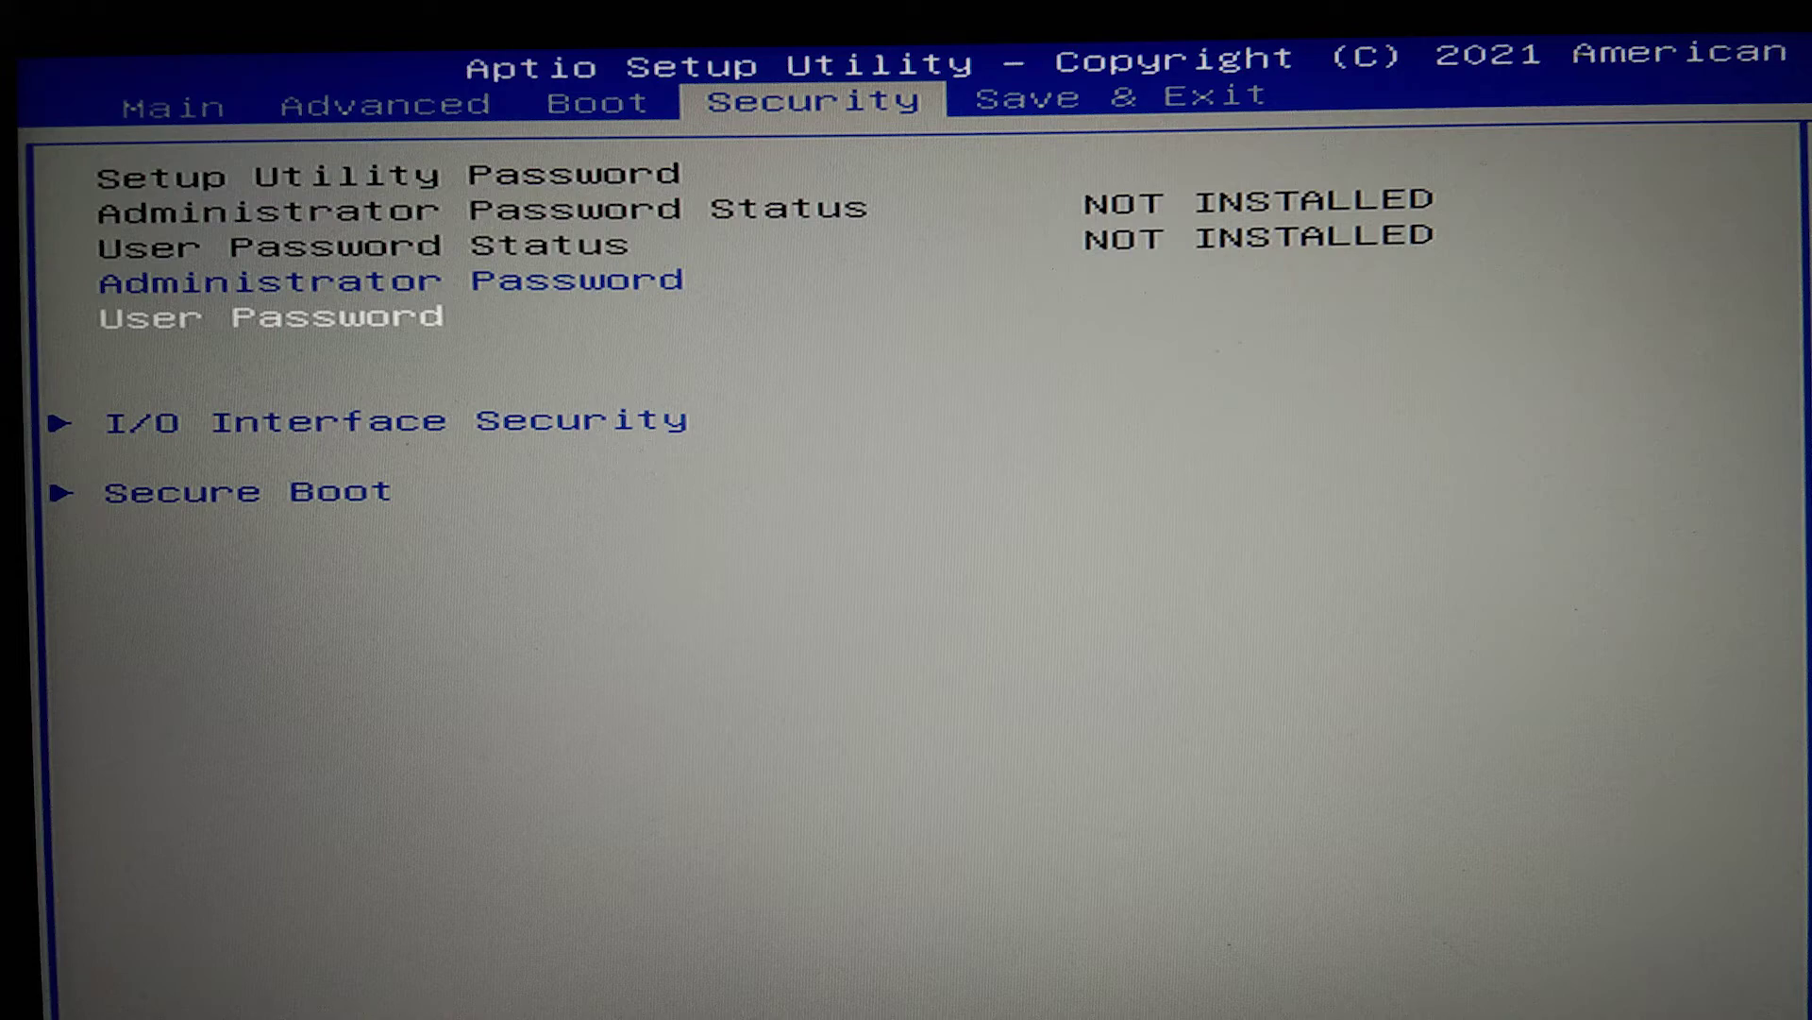
# Open the Secure Boot settings among the security options of the Aptio Setup Utility
pyautogui.press('Down')
pyautogui.press('Down')
pyautogui.press('Return')
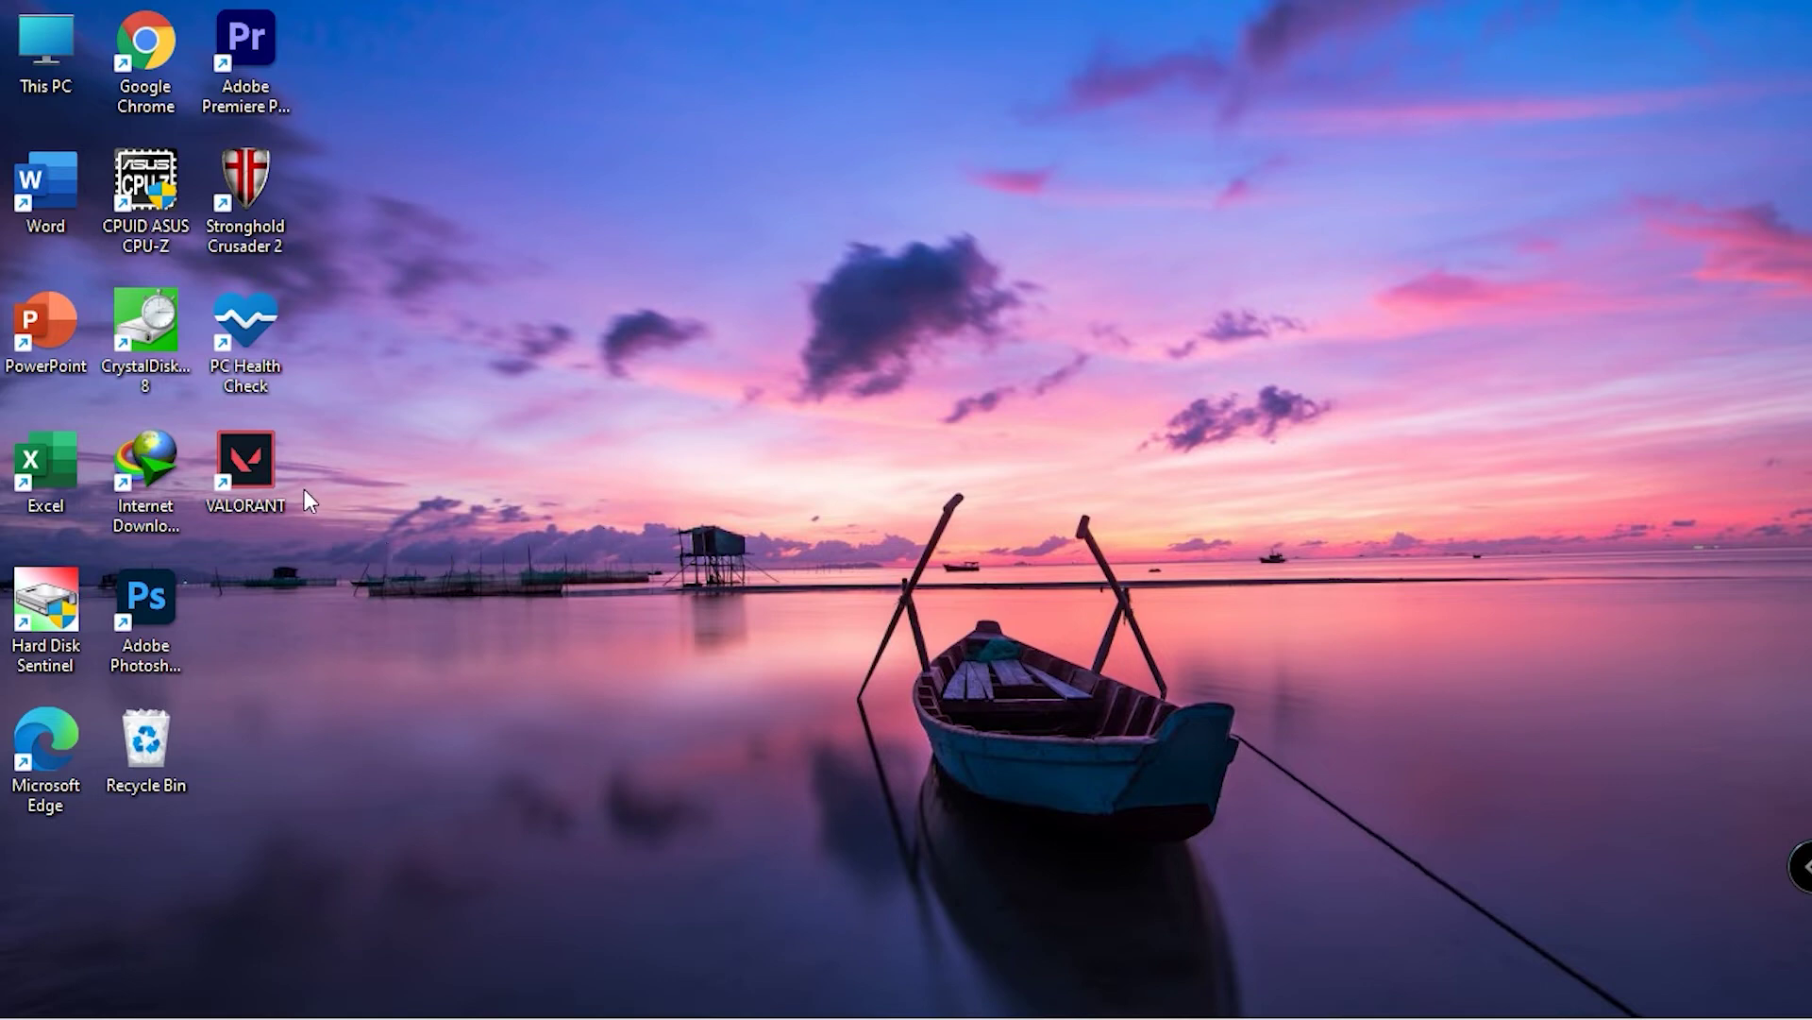
# Set the VALORANT desktop shortcut to run the program as an administrator, and save its properties
pyautogui.rightClick(266, 484)
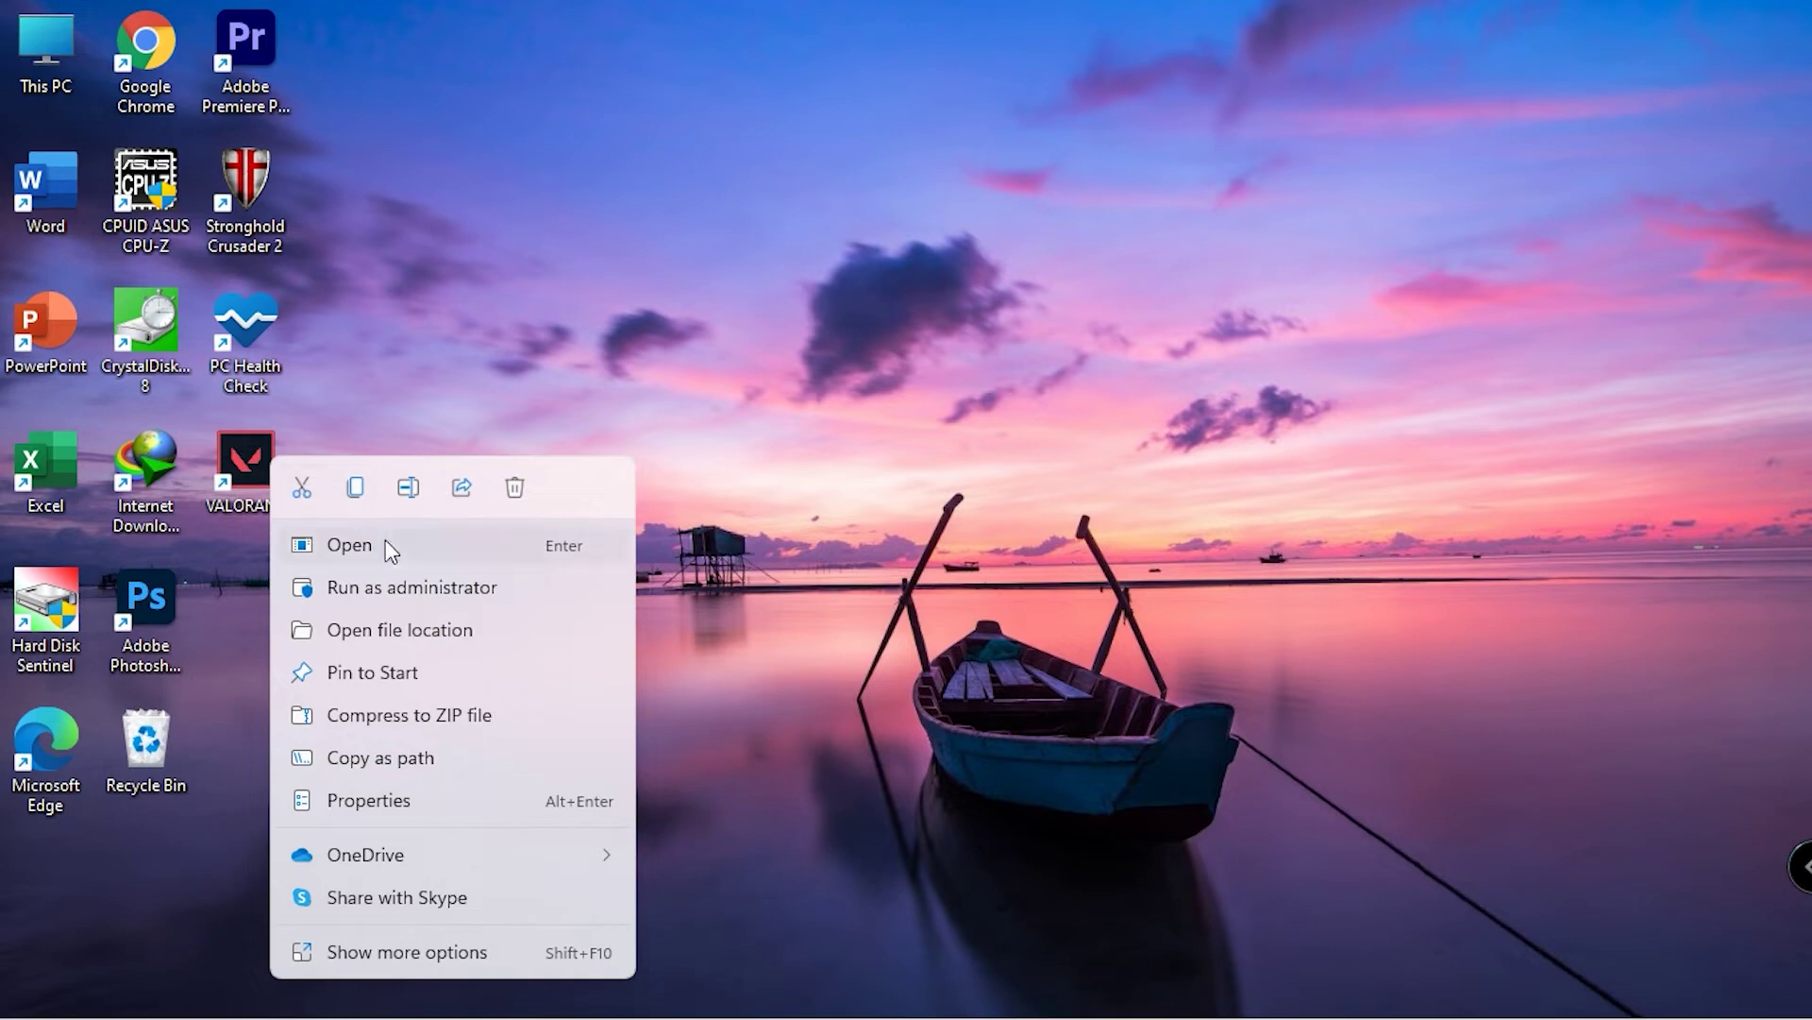
pyautogui.click(441, 800)
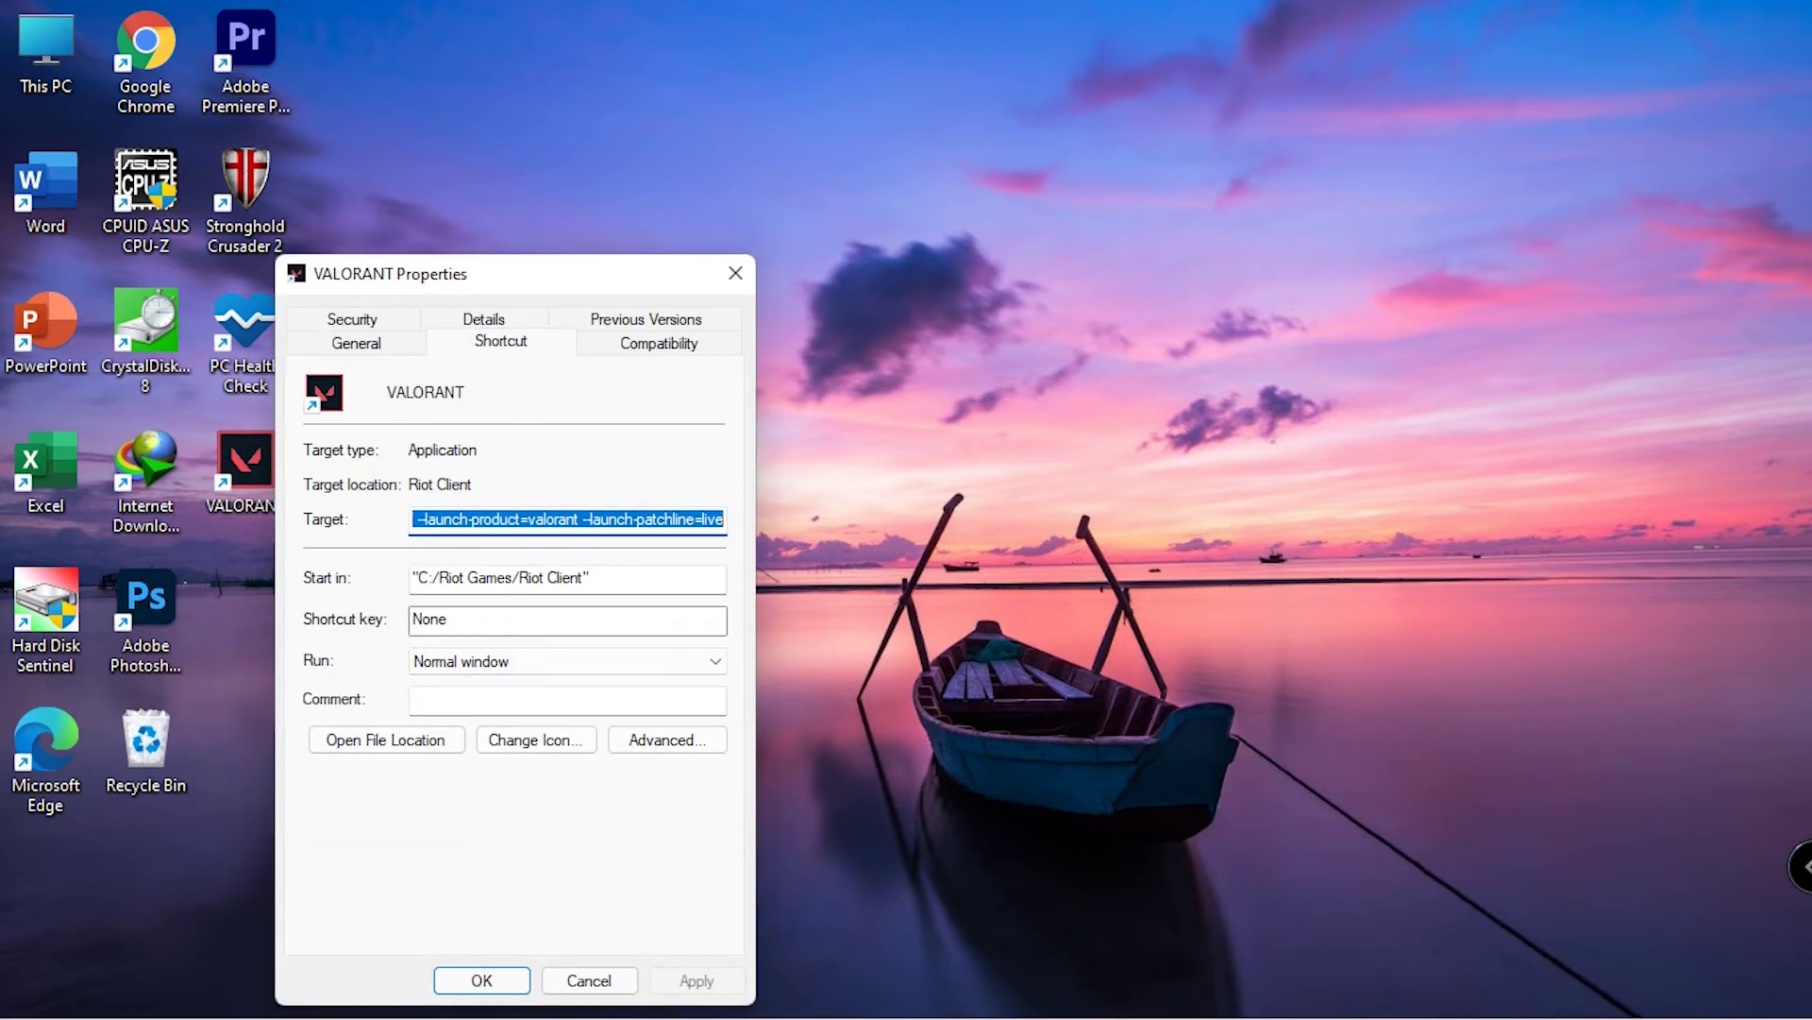
pyautogui.click(659, 353)
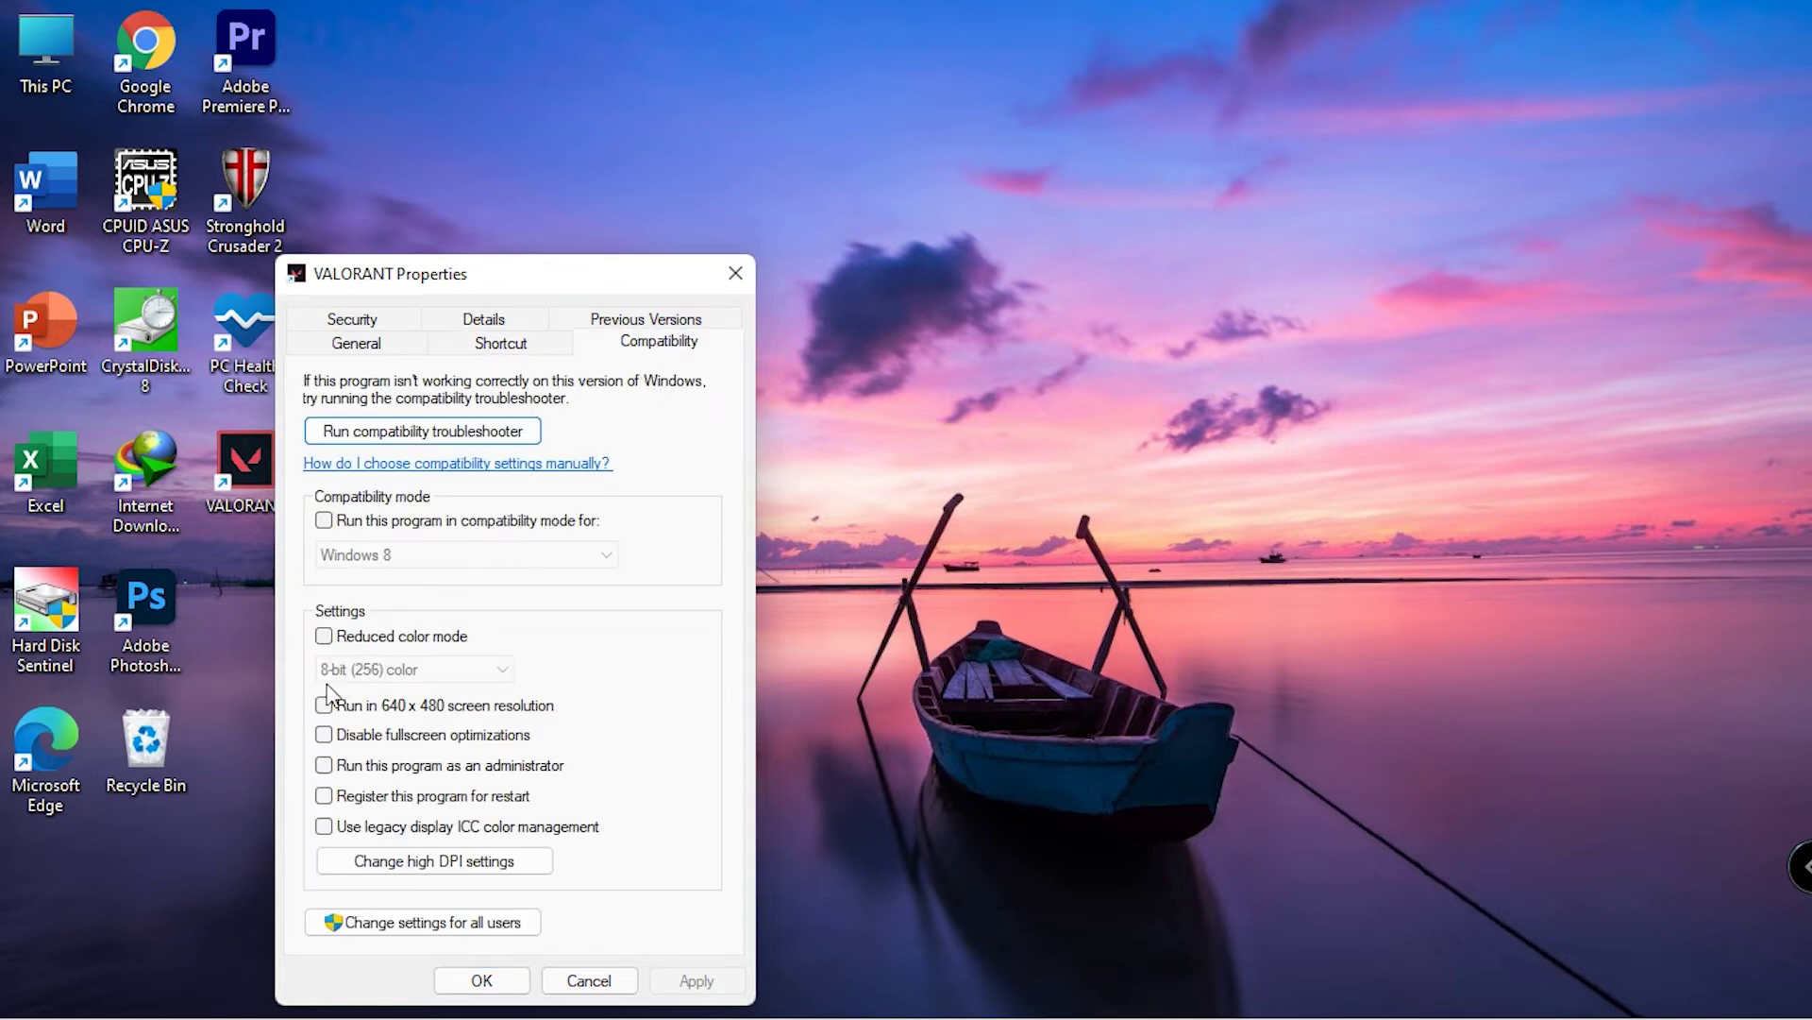
pyautogui.click(325, 764)
pyautogui.click(700, 979)
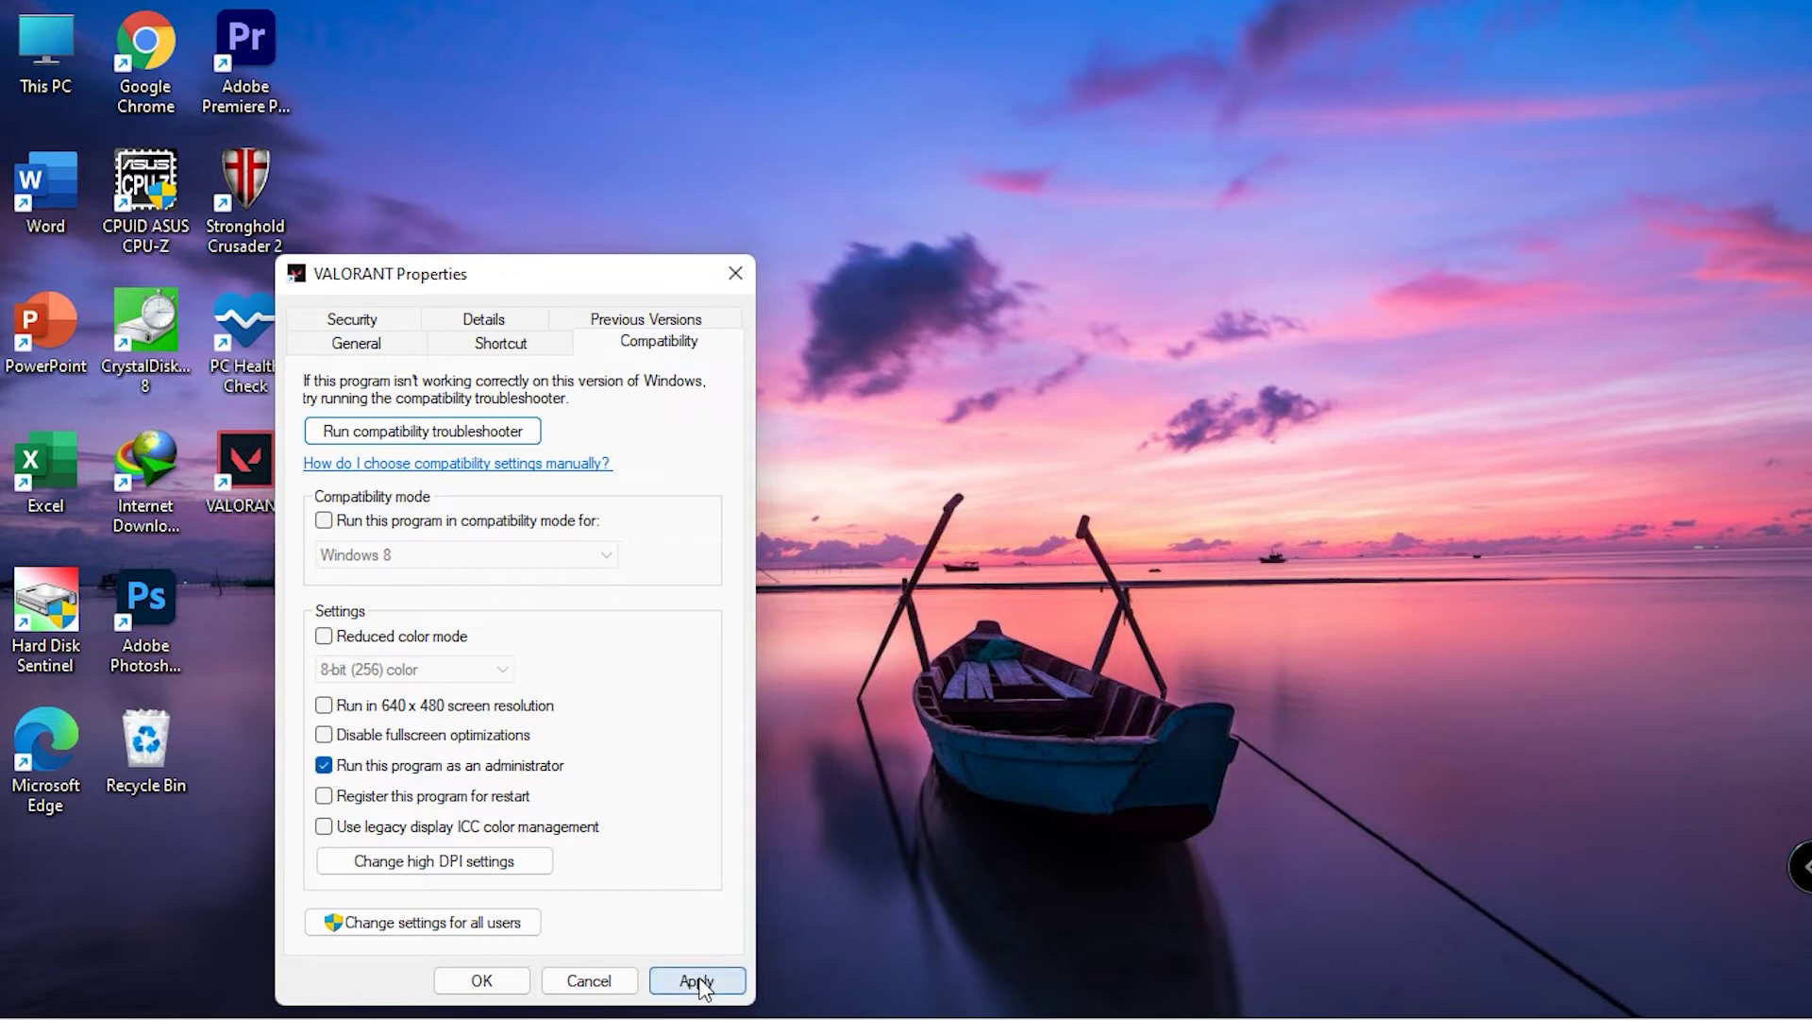
pyautogui.click(482, 980)
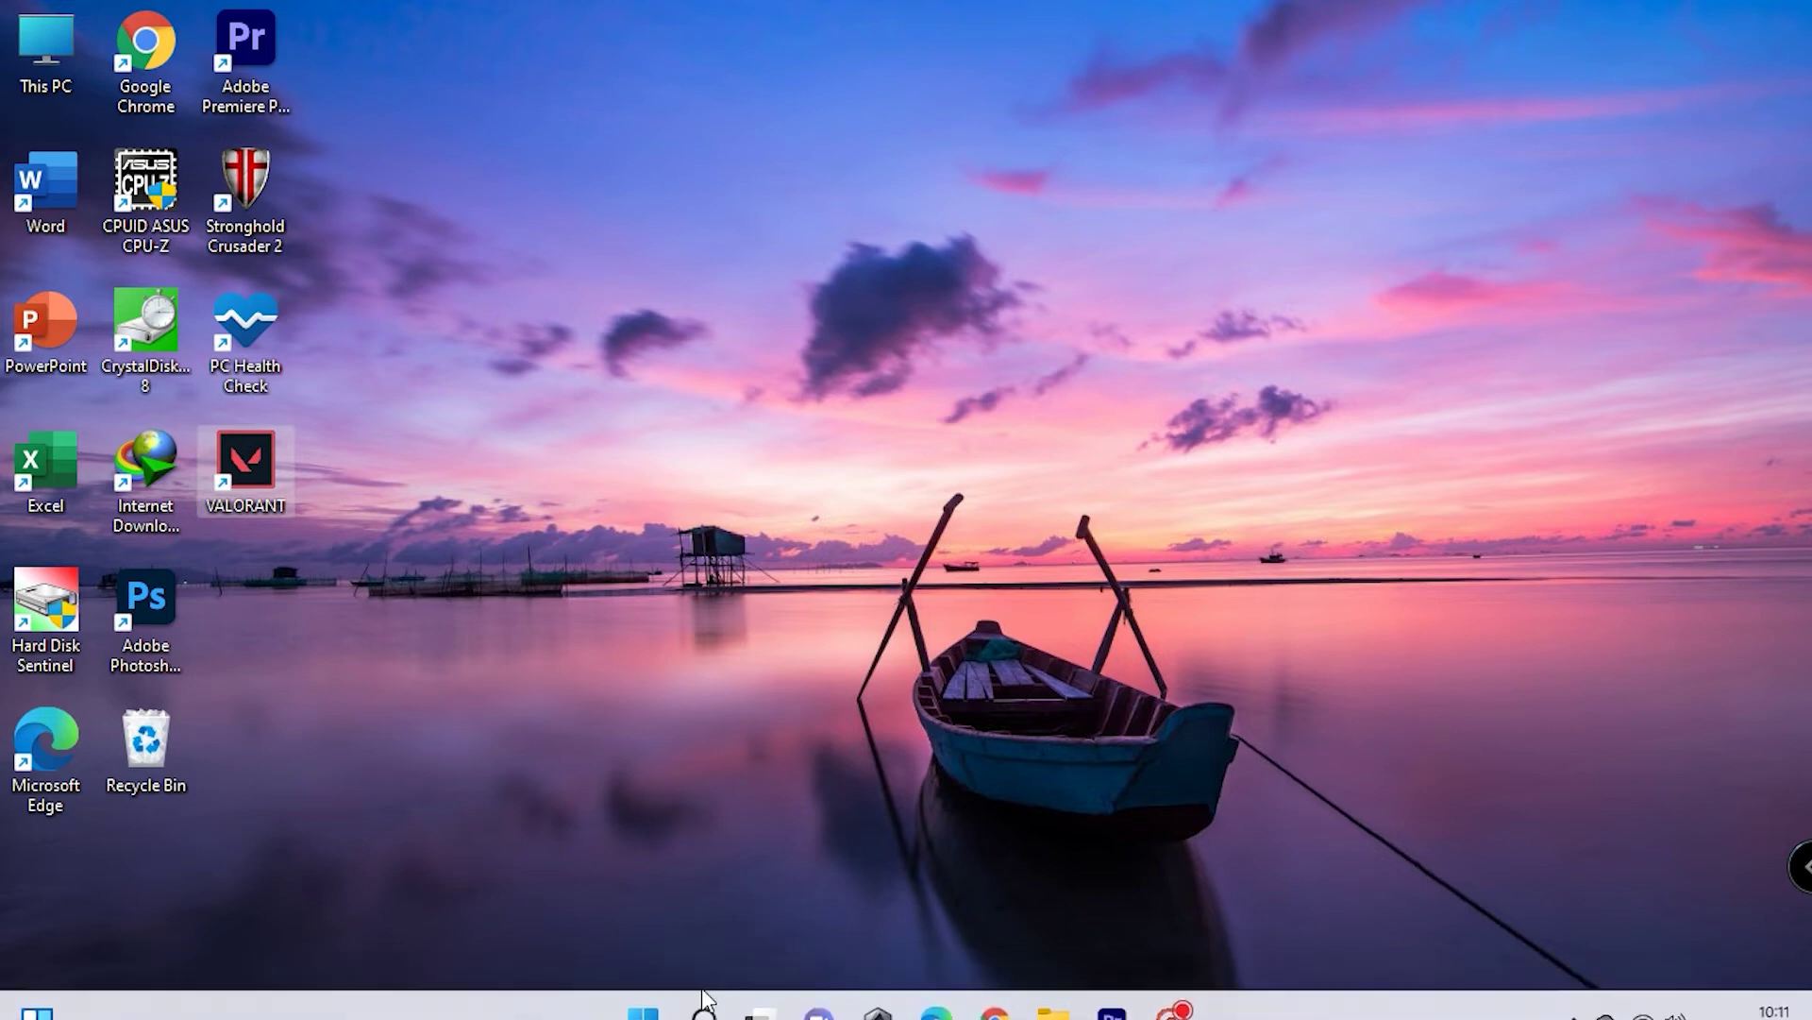
# Search Windows for "fire" and open Windows Defender Firewall
pyautogui.click(700, 1011)
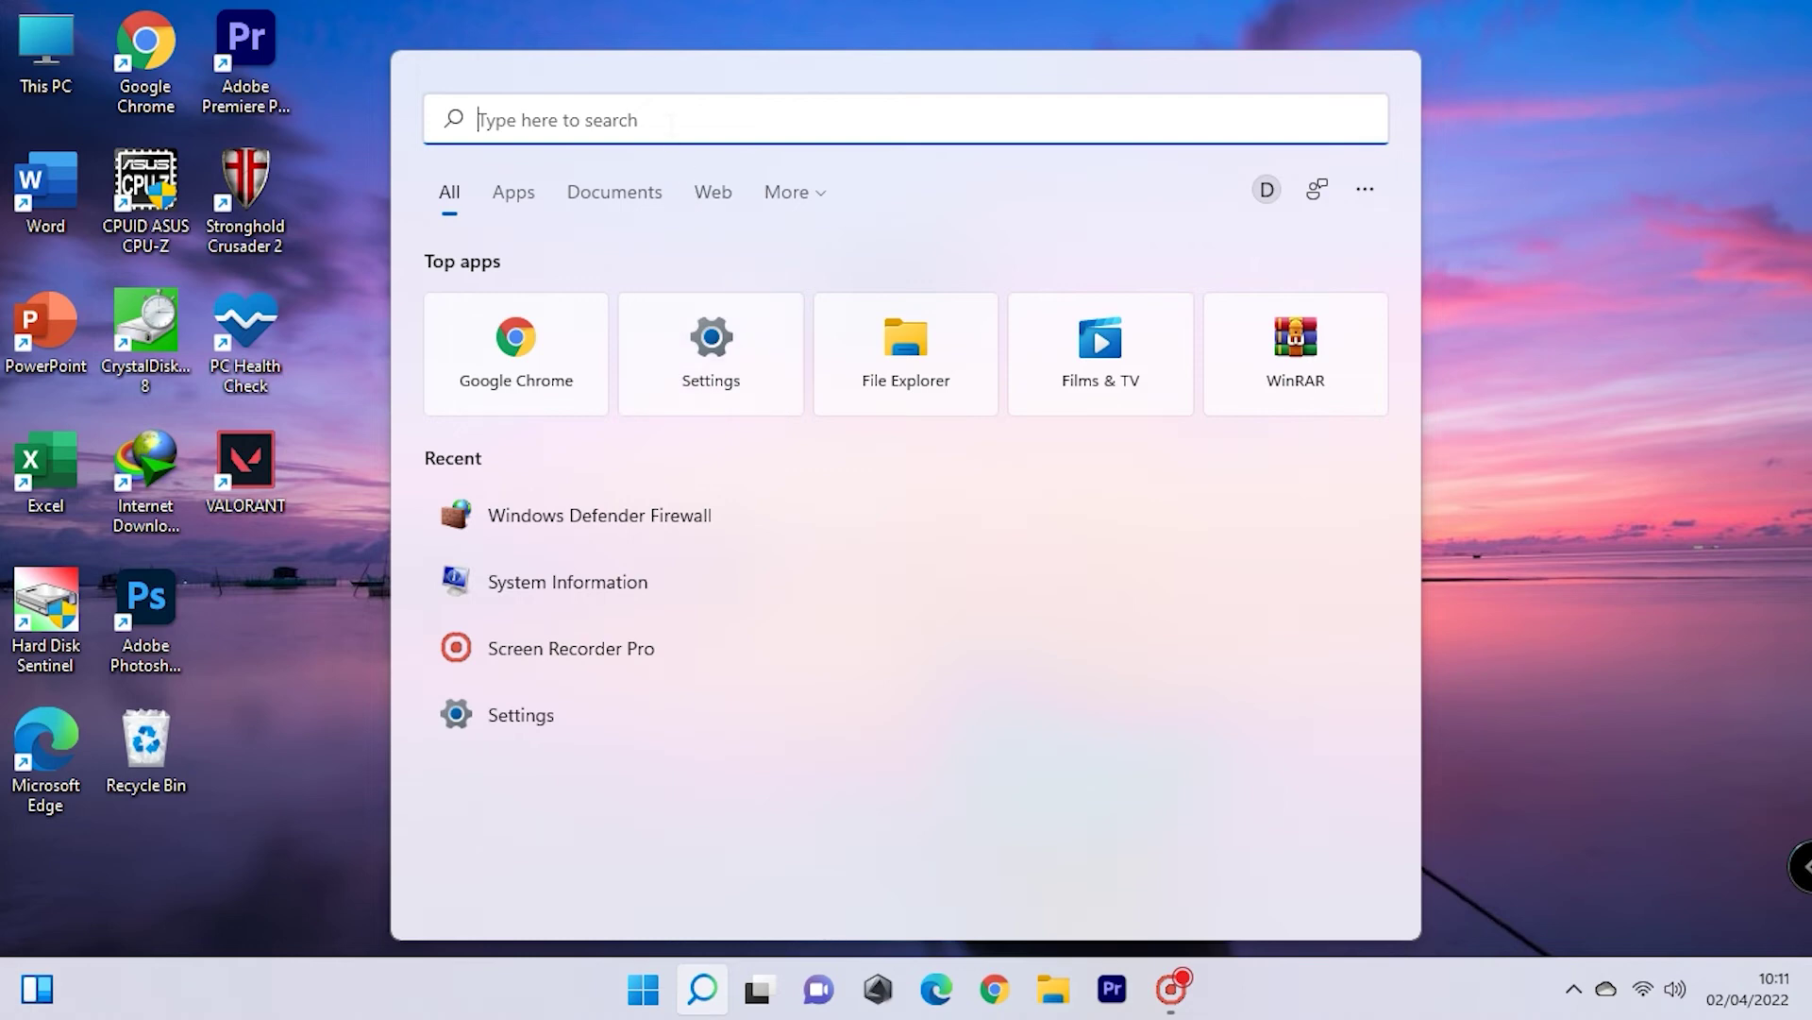
pyautogui.write('fire')
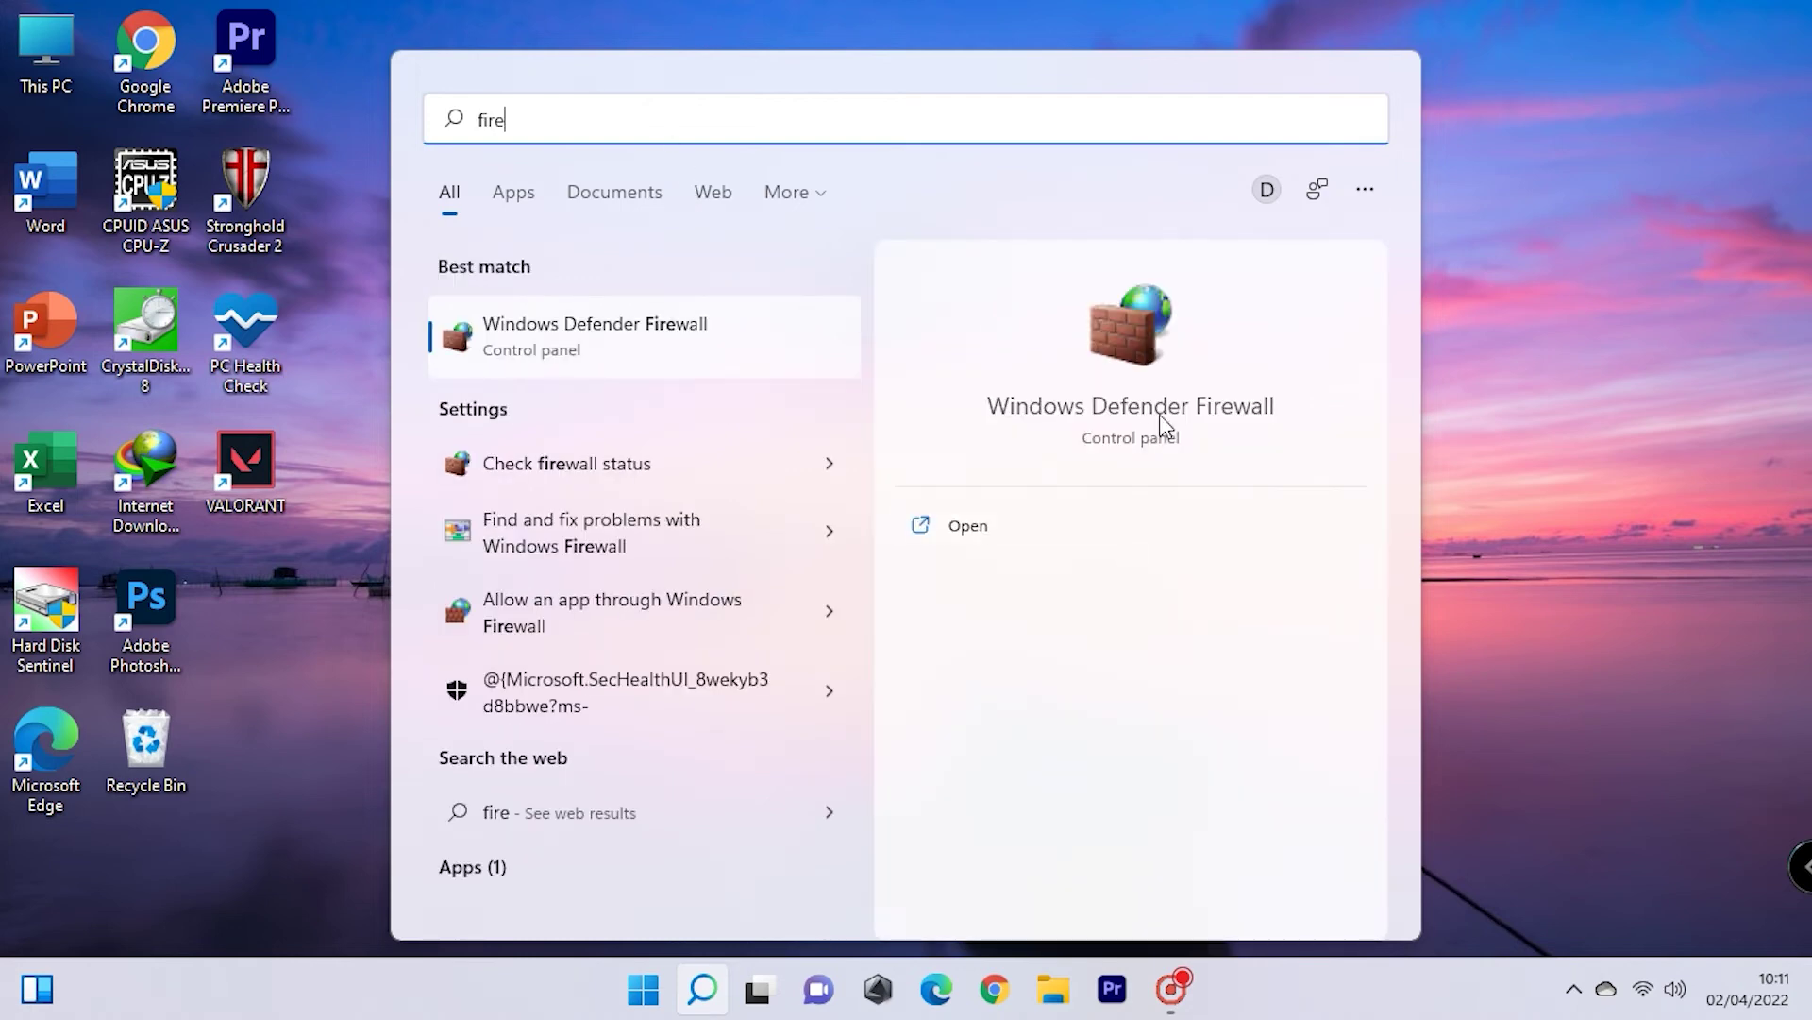
pyautogui.click(1129, 414)
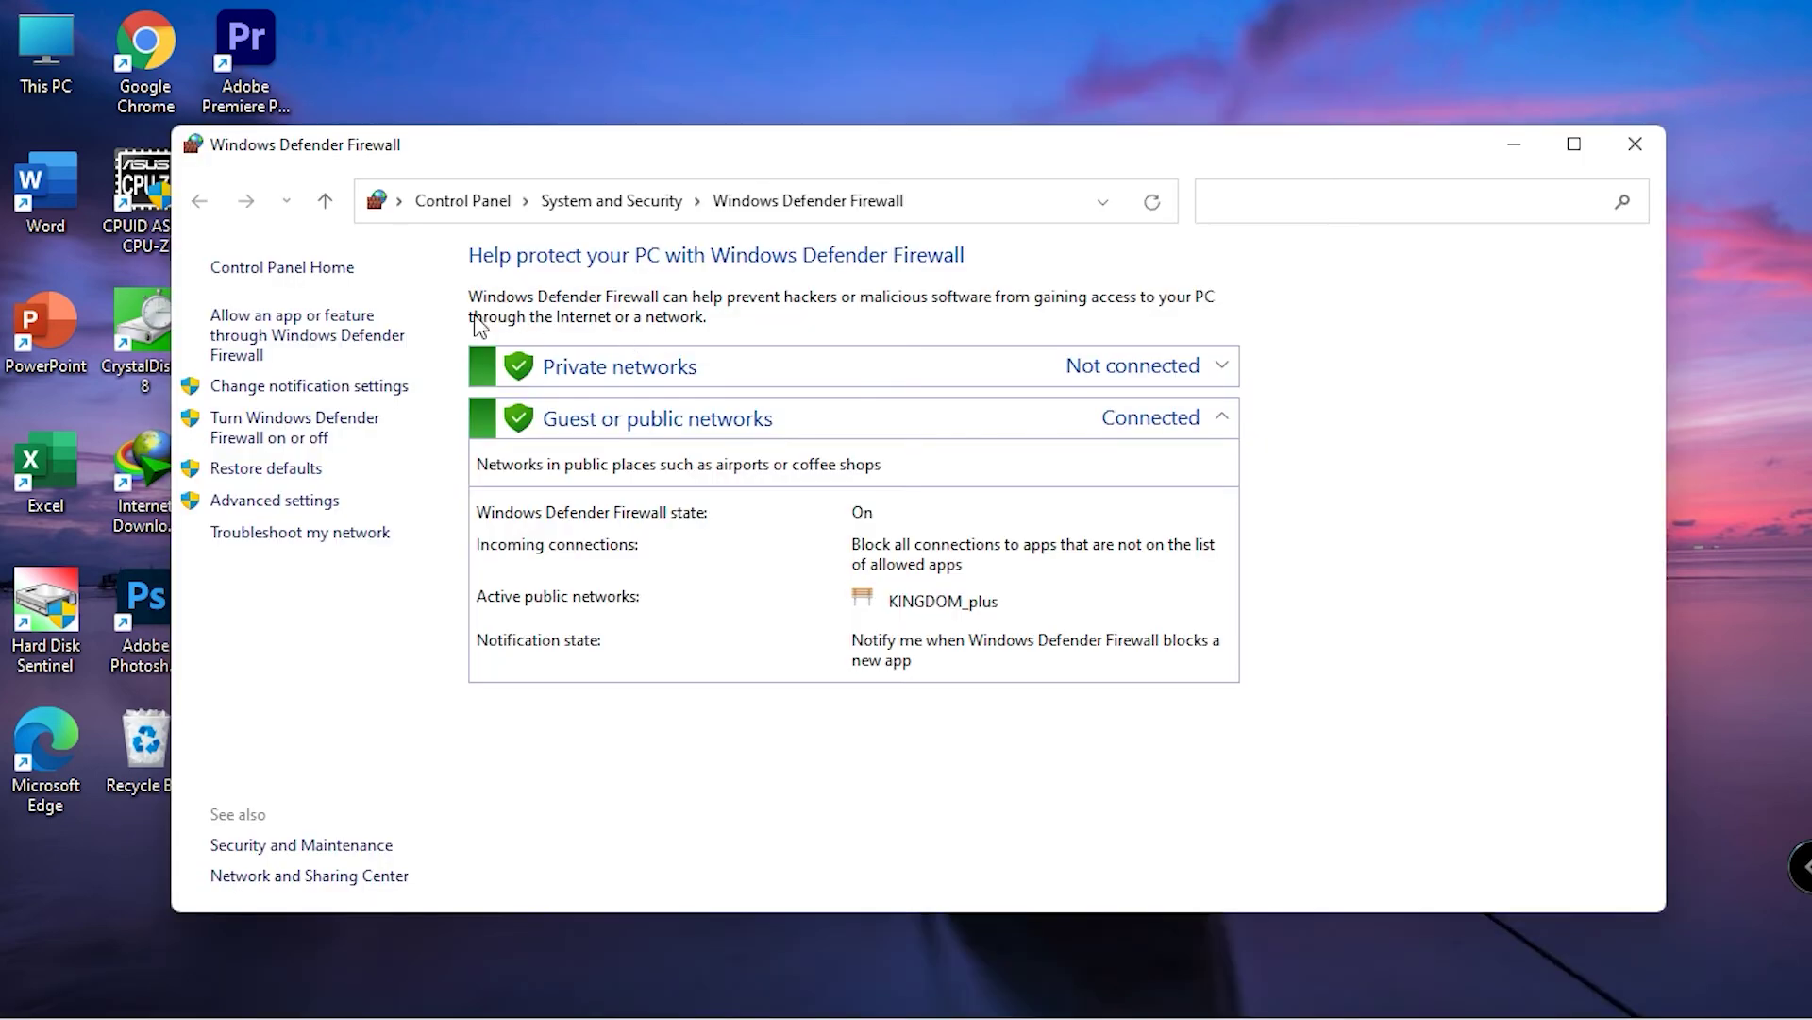
# Allow Riot Client through Windows Defender Firewall on private networks, and save the allowed apps list
pyautogui.click(293, 332)
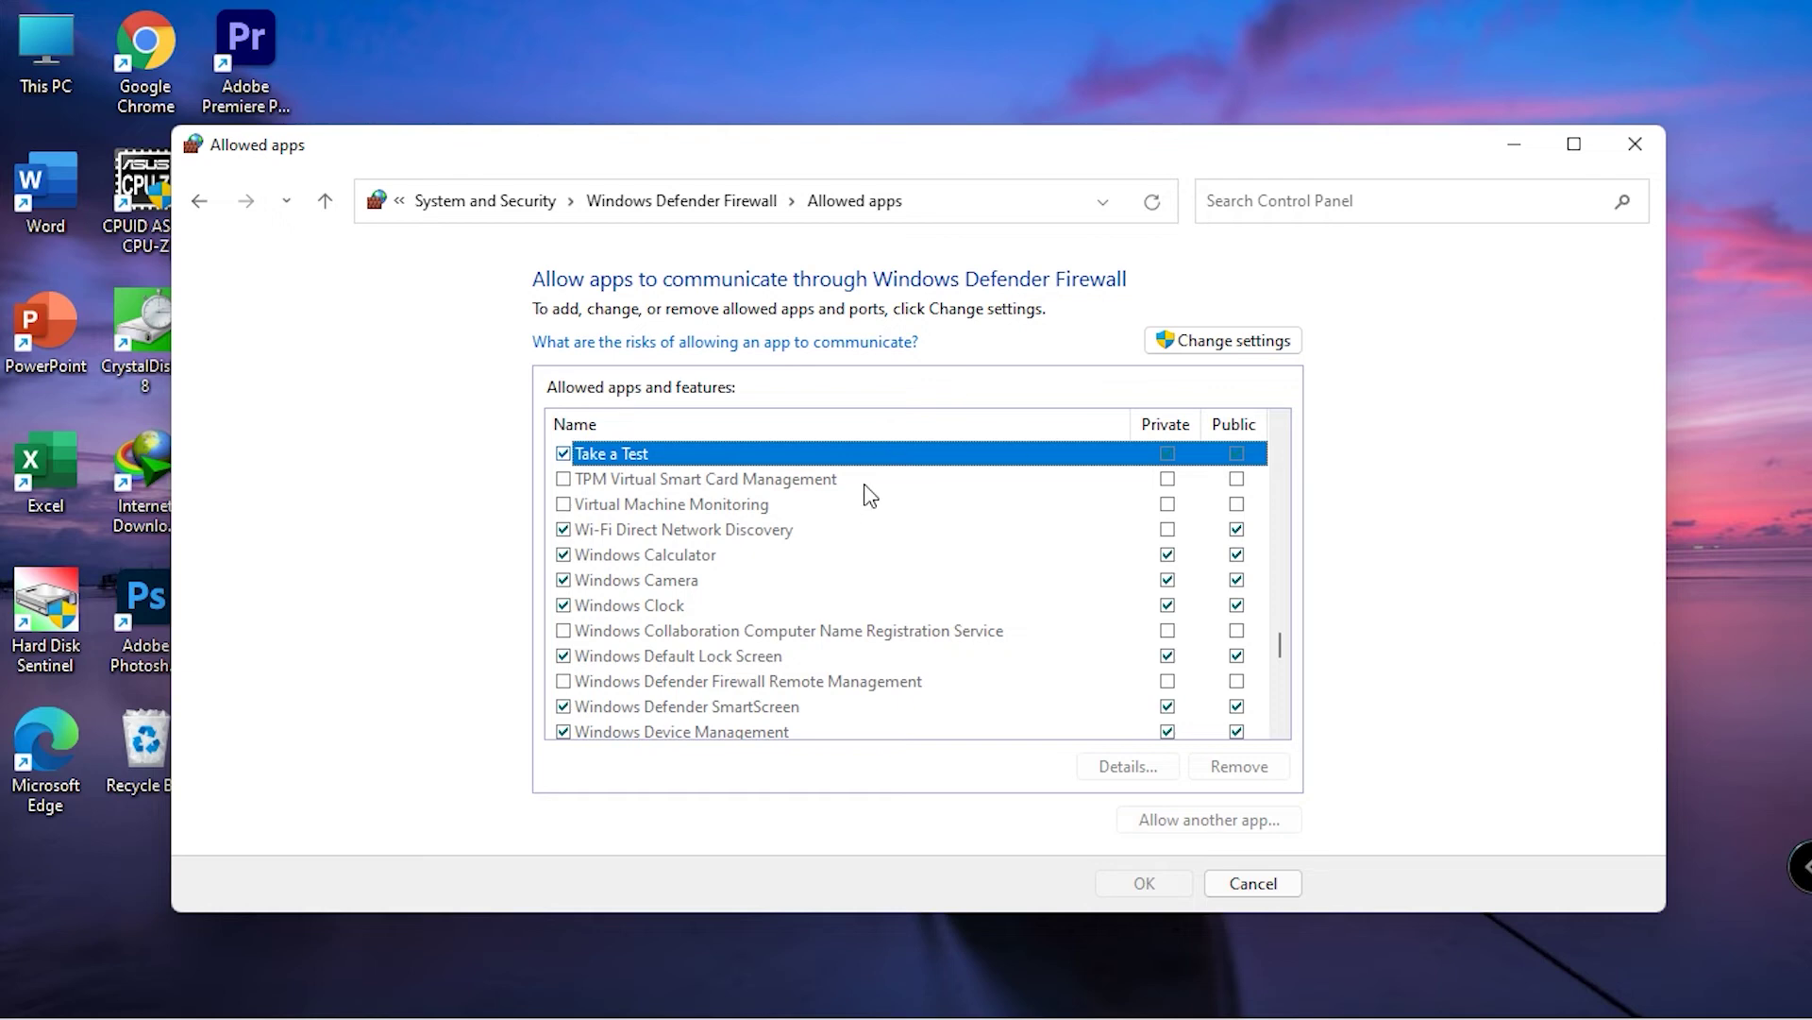
pyautogui.scroll(6, 869, 495)
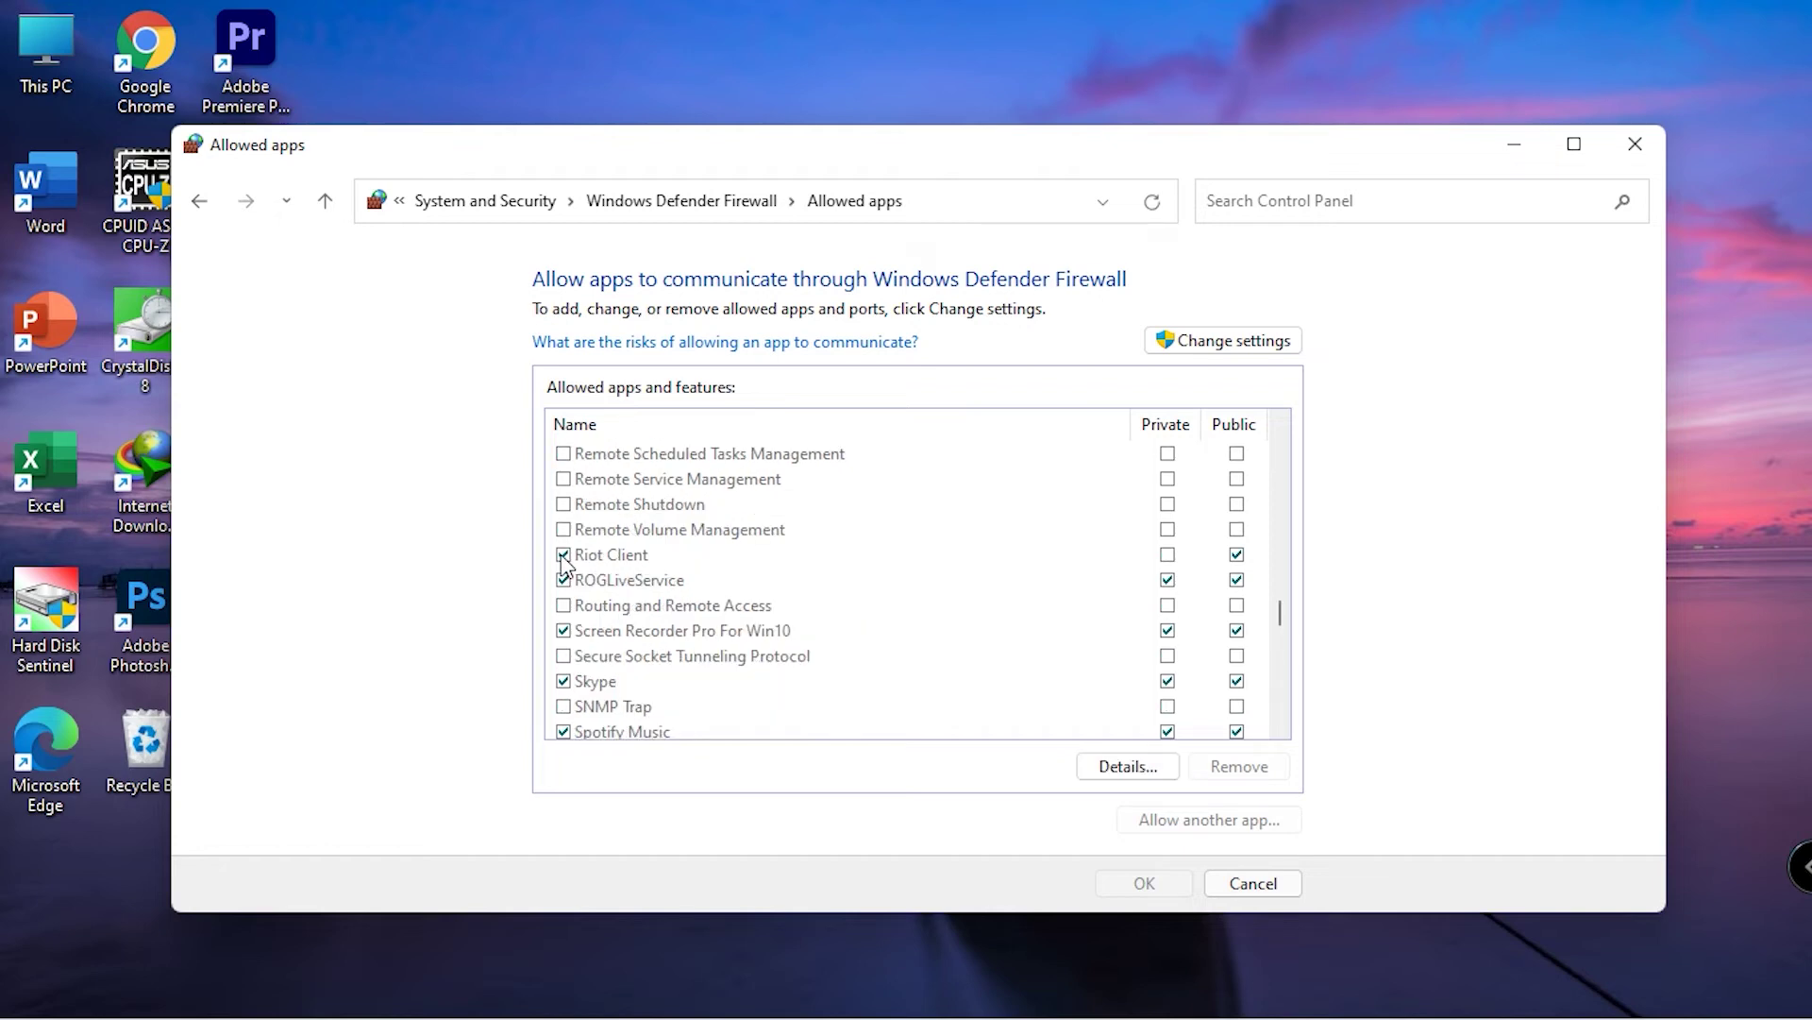
pyautogui.click(565, 557)
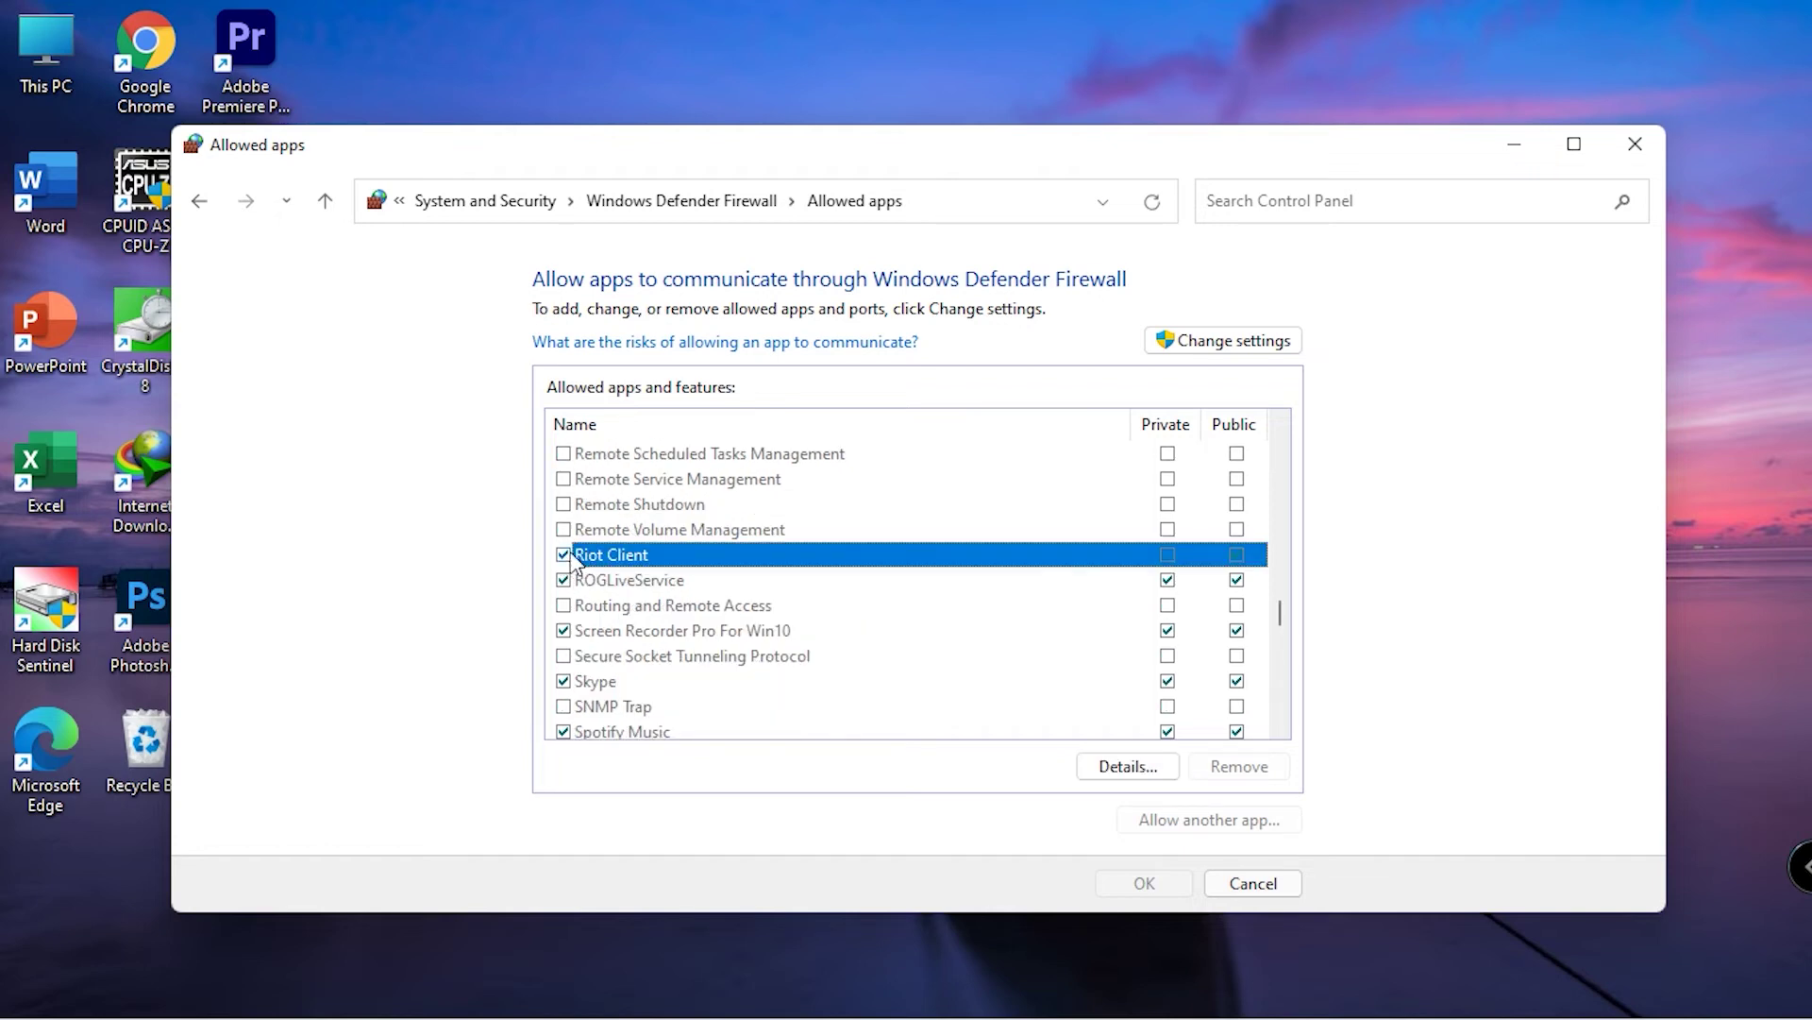
pyautogui.click(1225, 344)
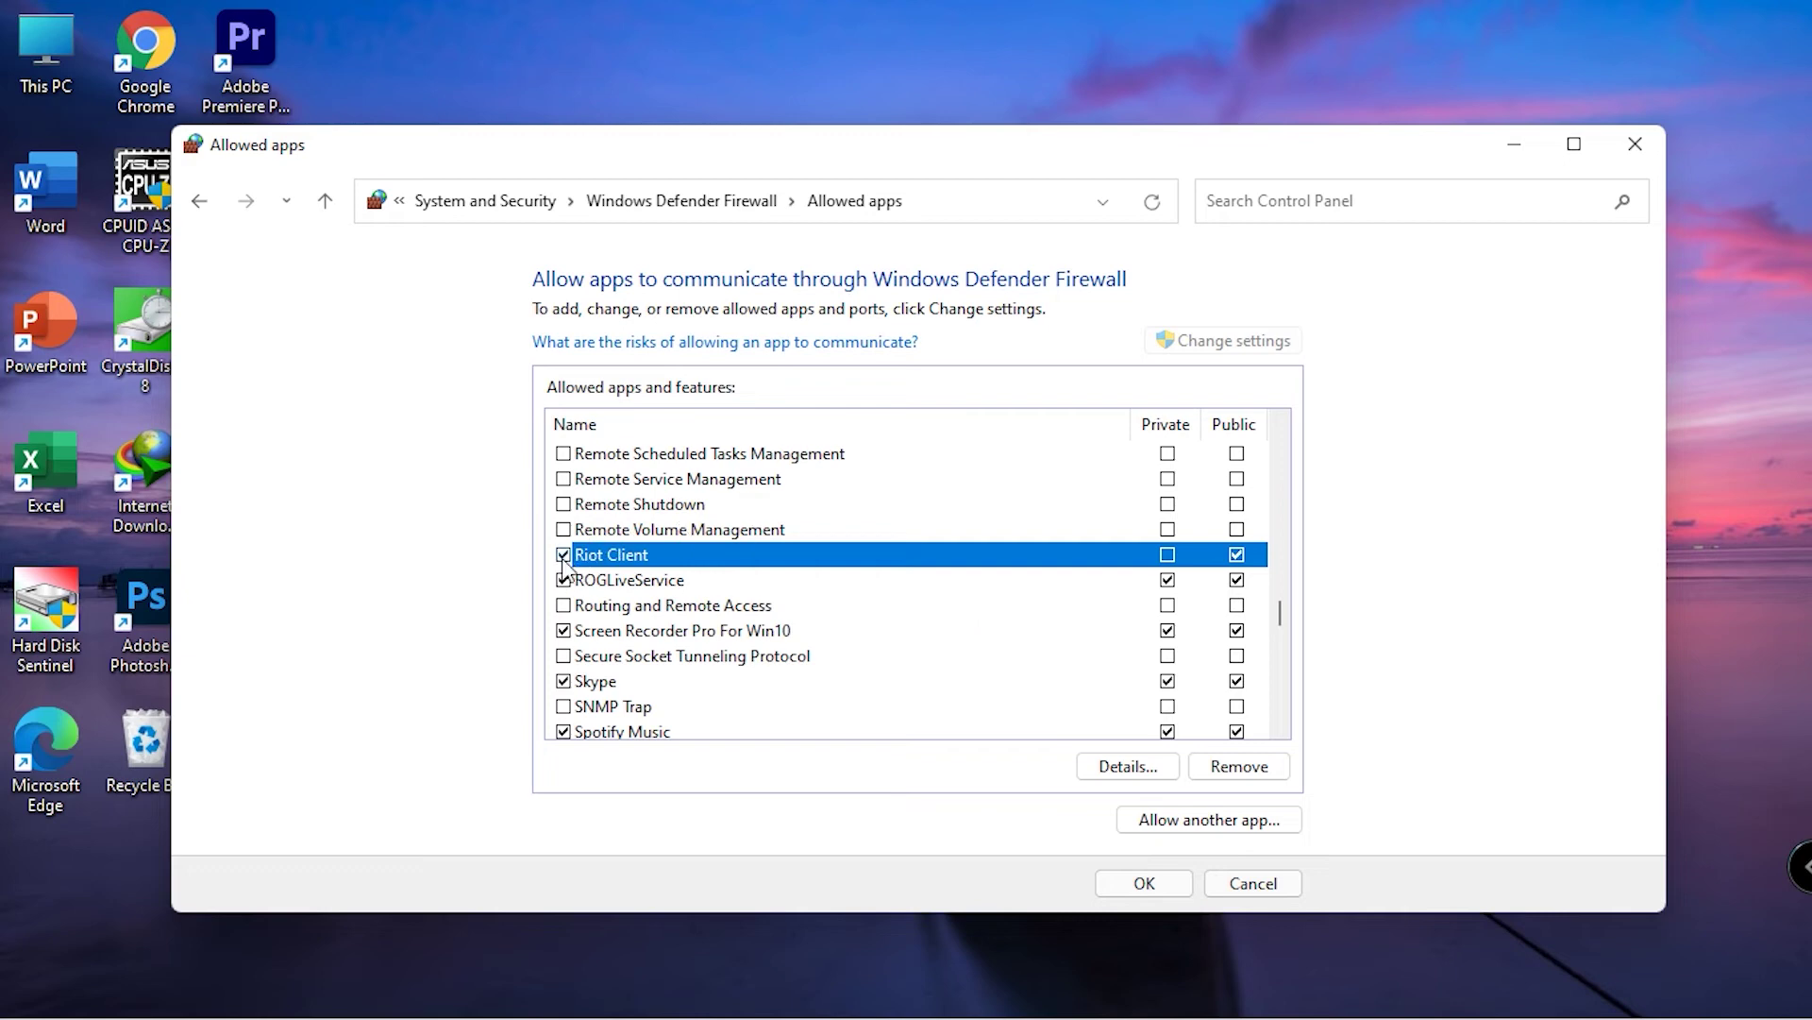
pyautogui.click(1166, 557)
pyautogui.click(1157, 885)
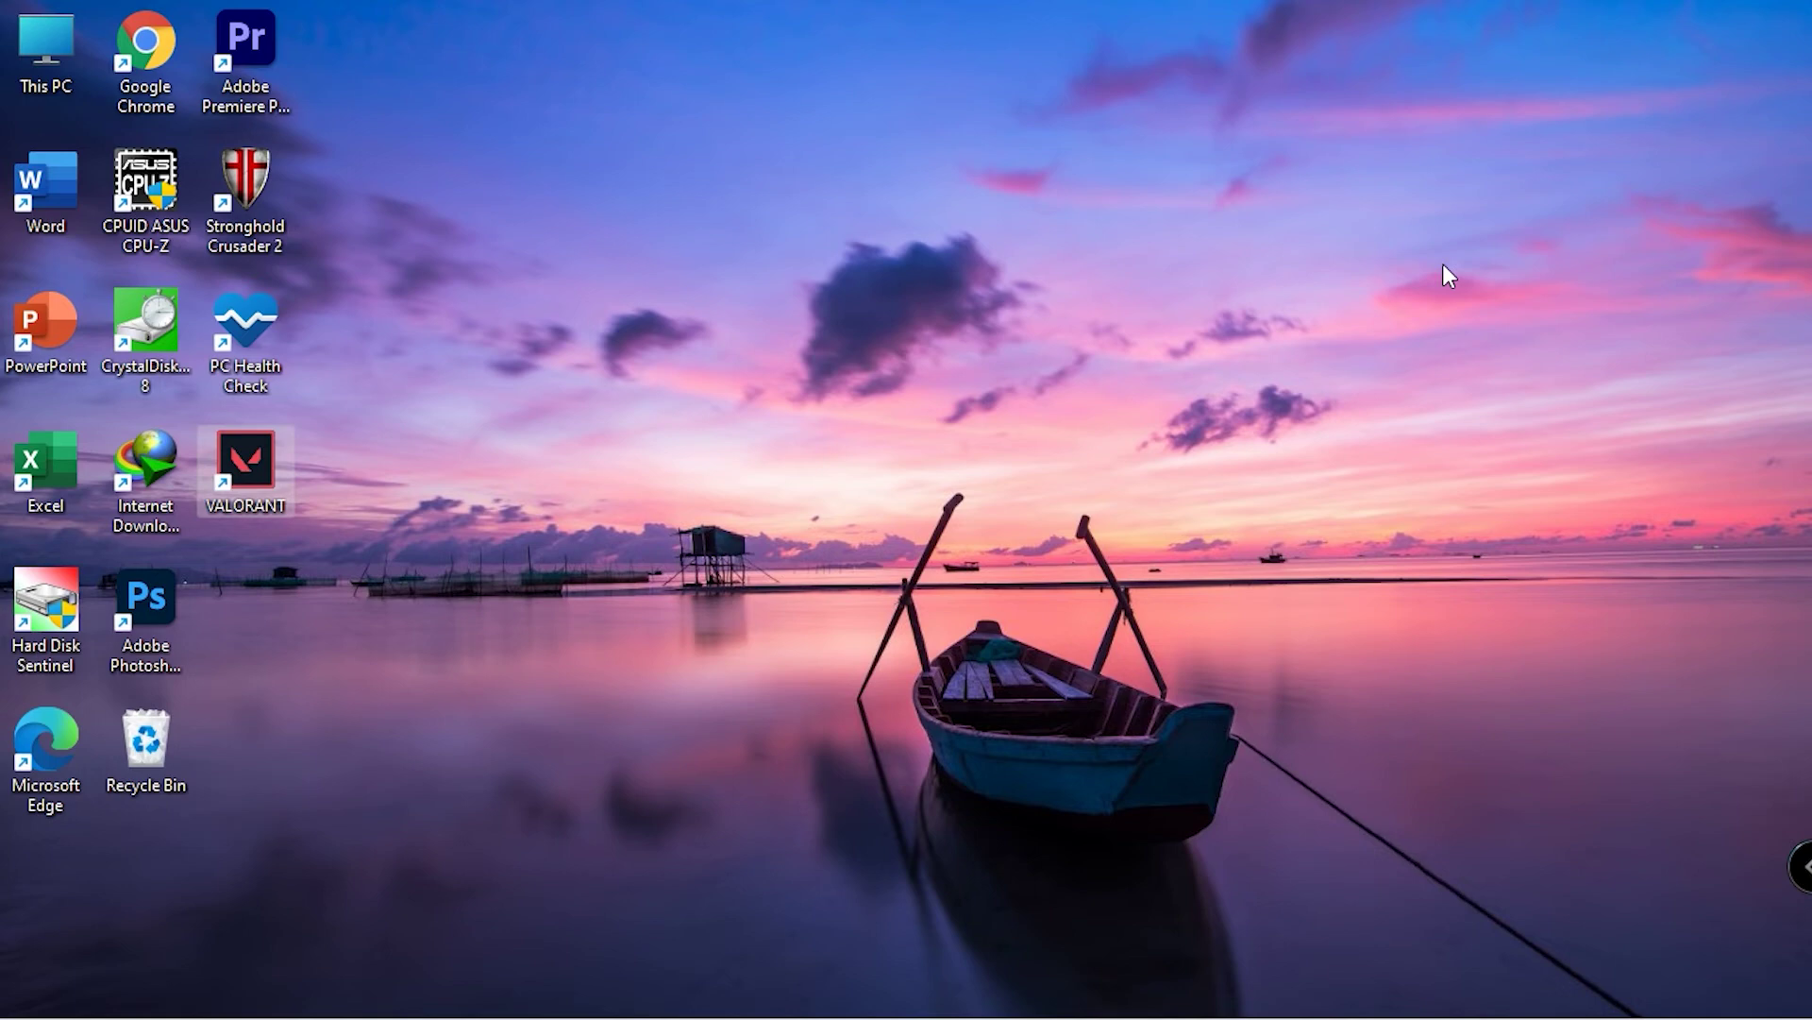
# Find Riot Vanguard among the installed apps in Windows Settings by searching for "van", and open its options
pyautogui.press('super+i')
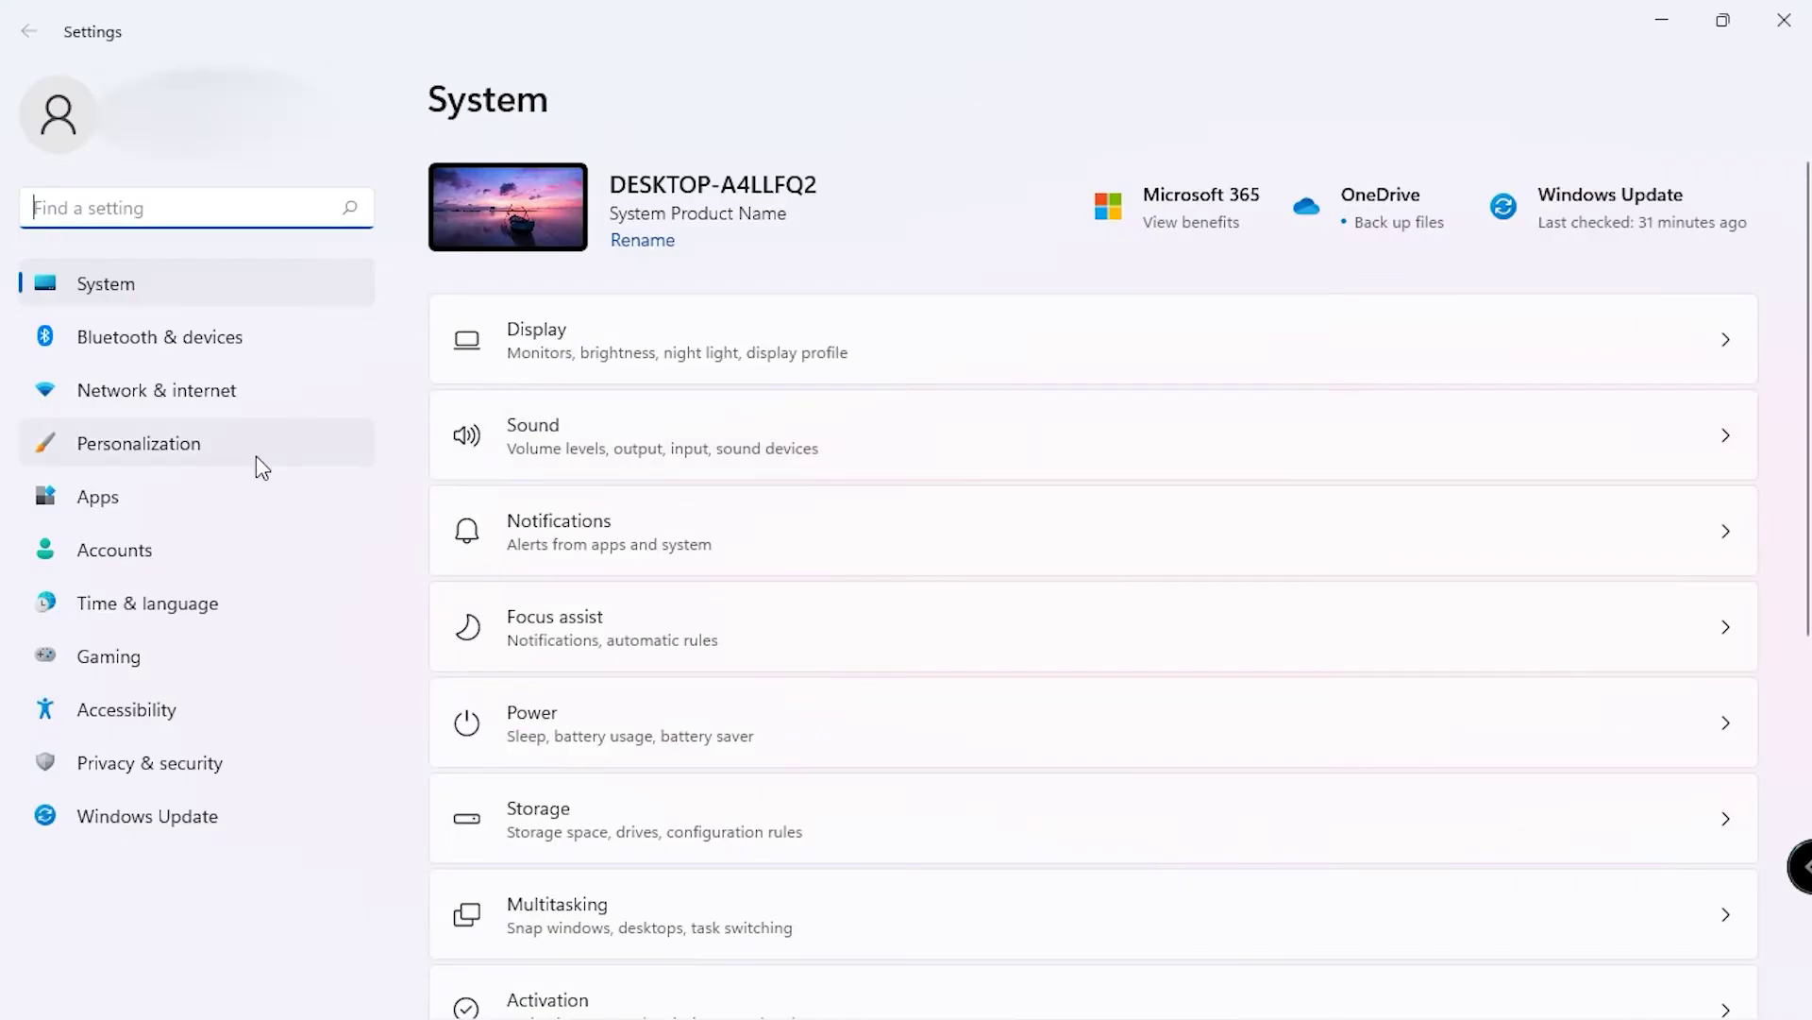
pyautogui.click(221, 507)
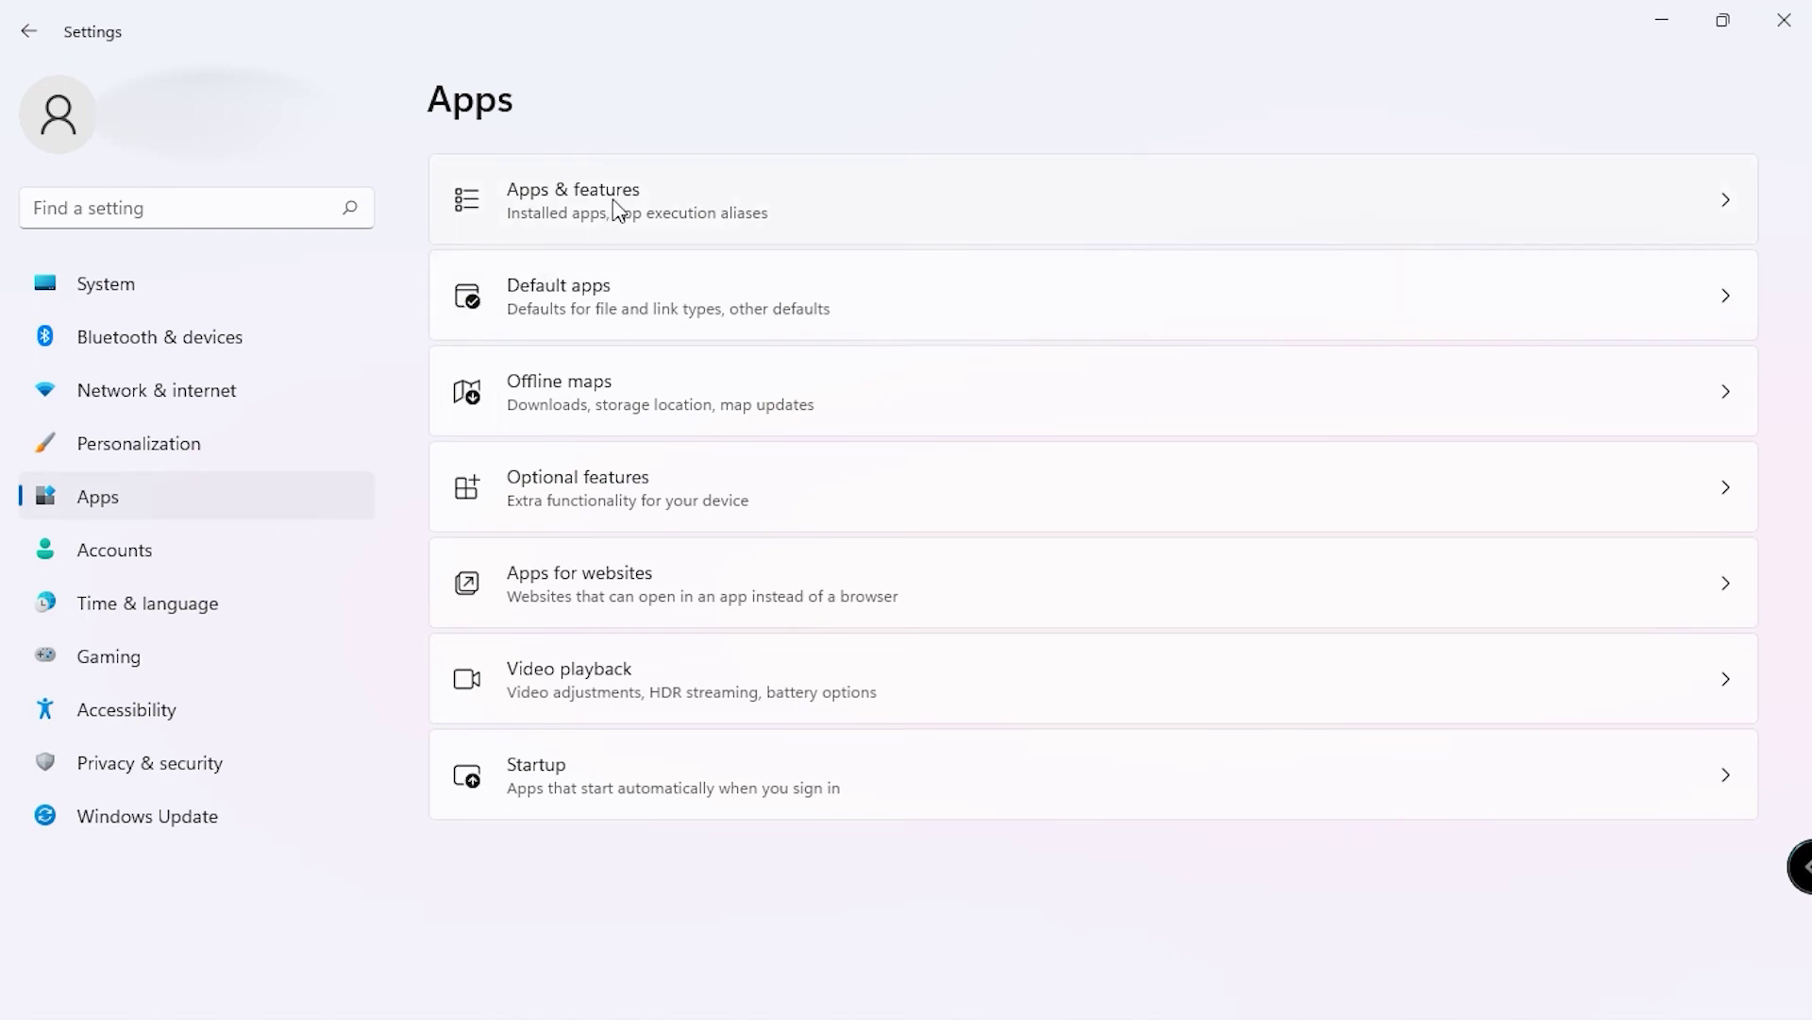
pyautogui.click(620, 201)
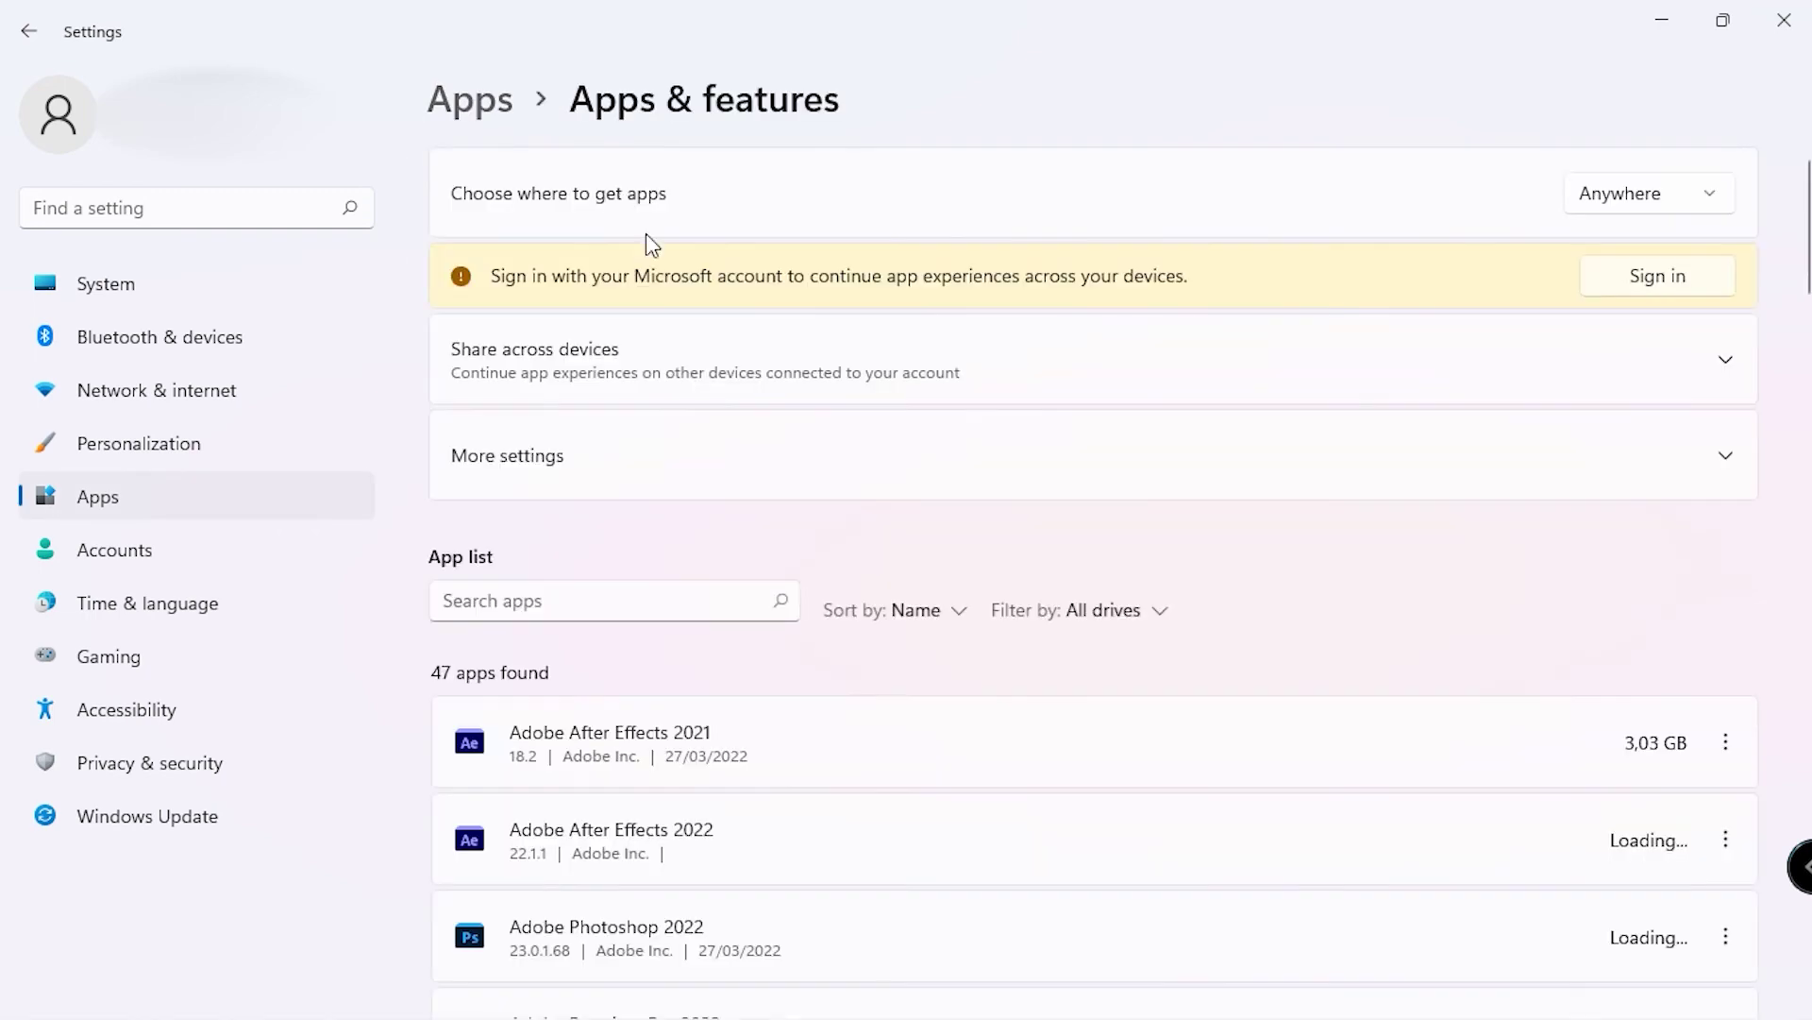
pyautogui.click(491, 600)
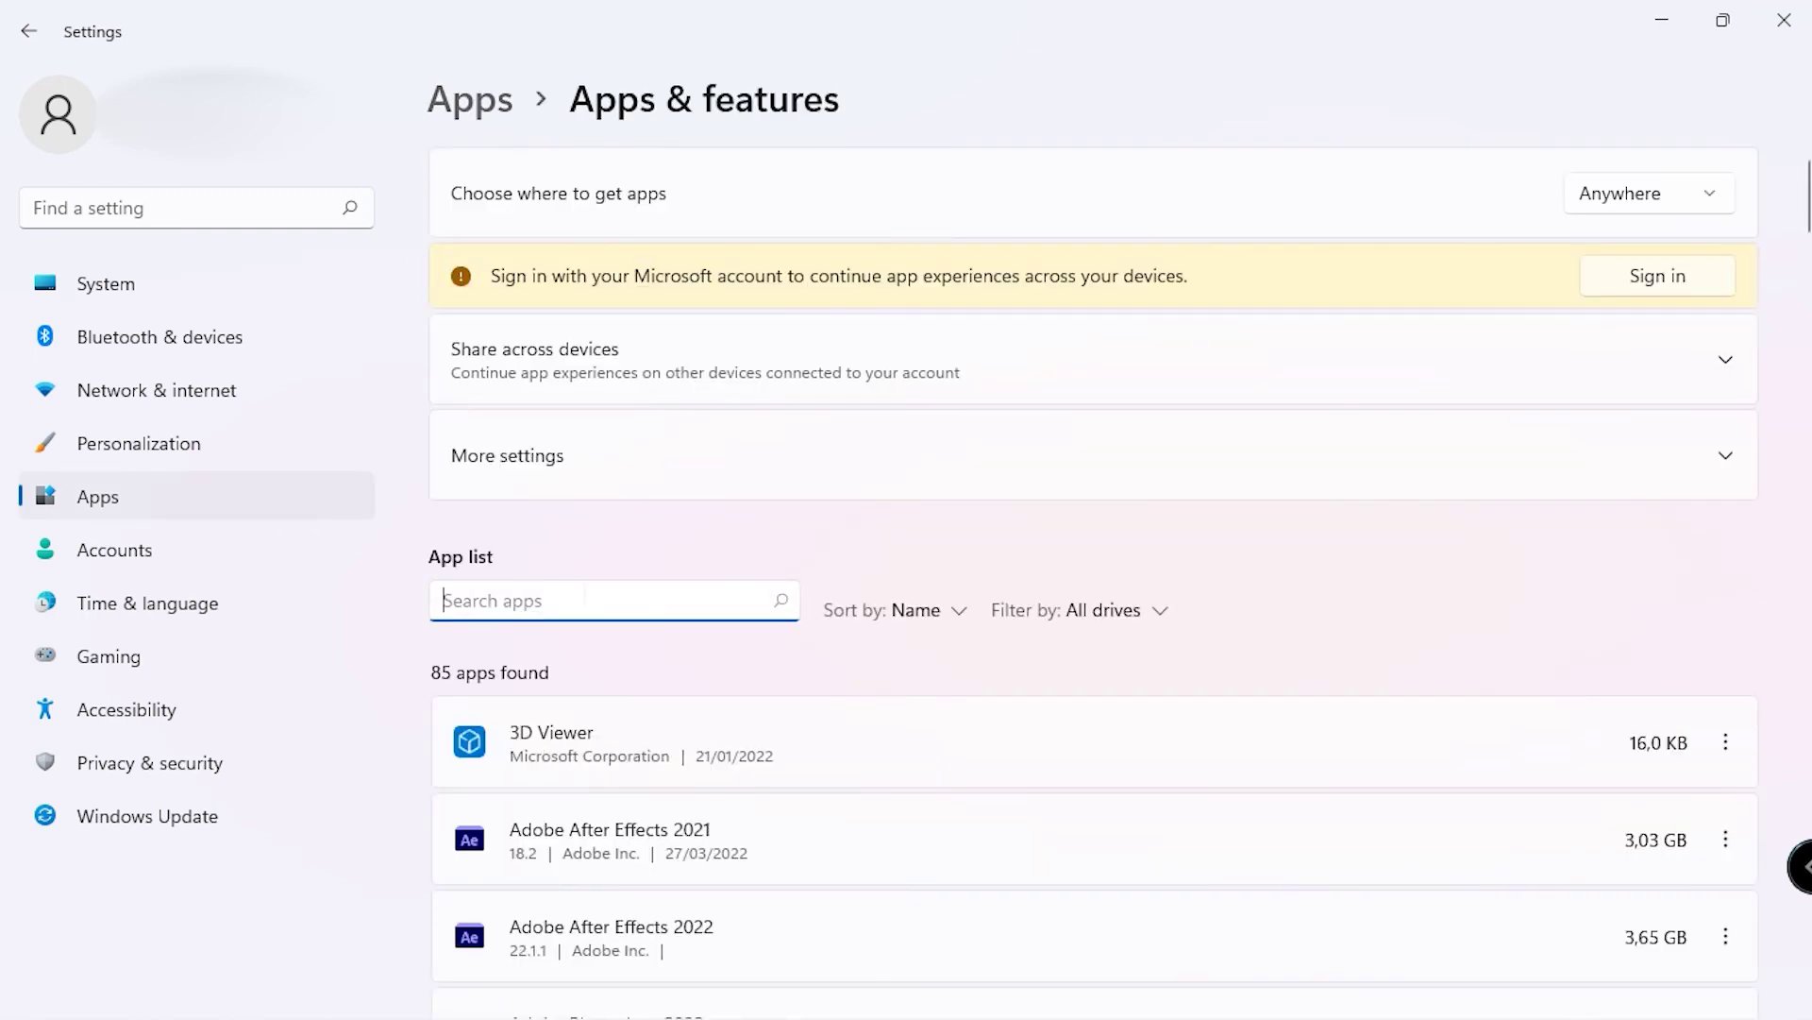
pyautogui.write('van')
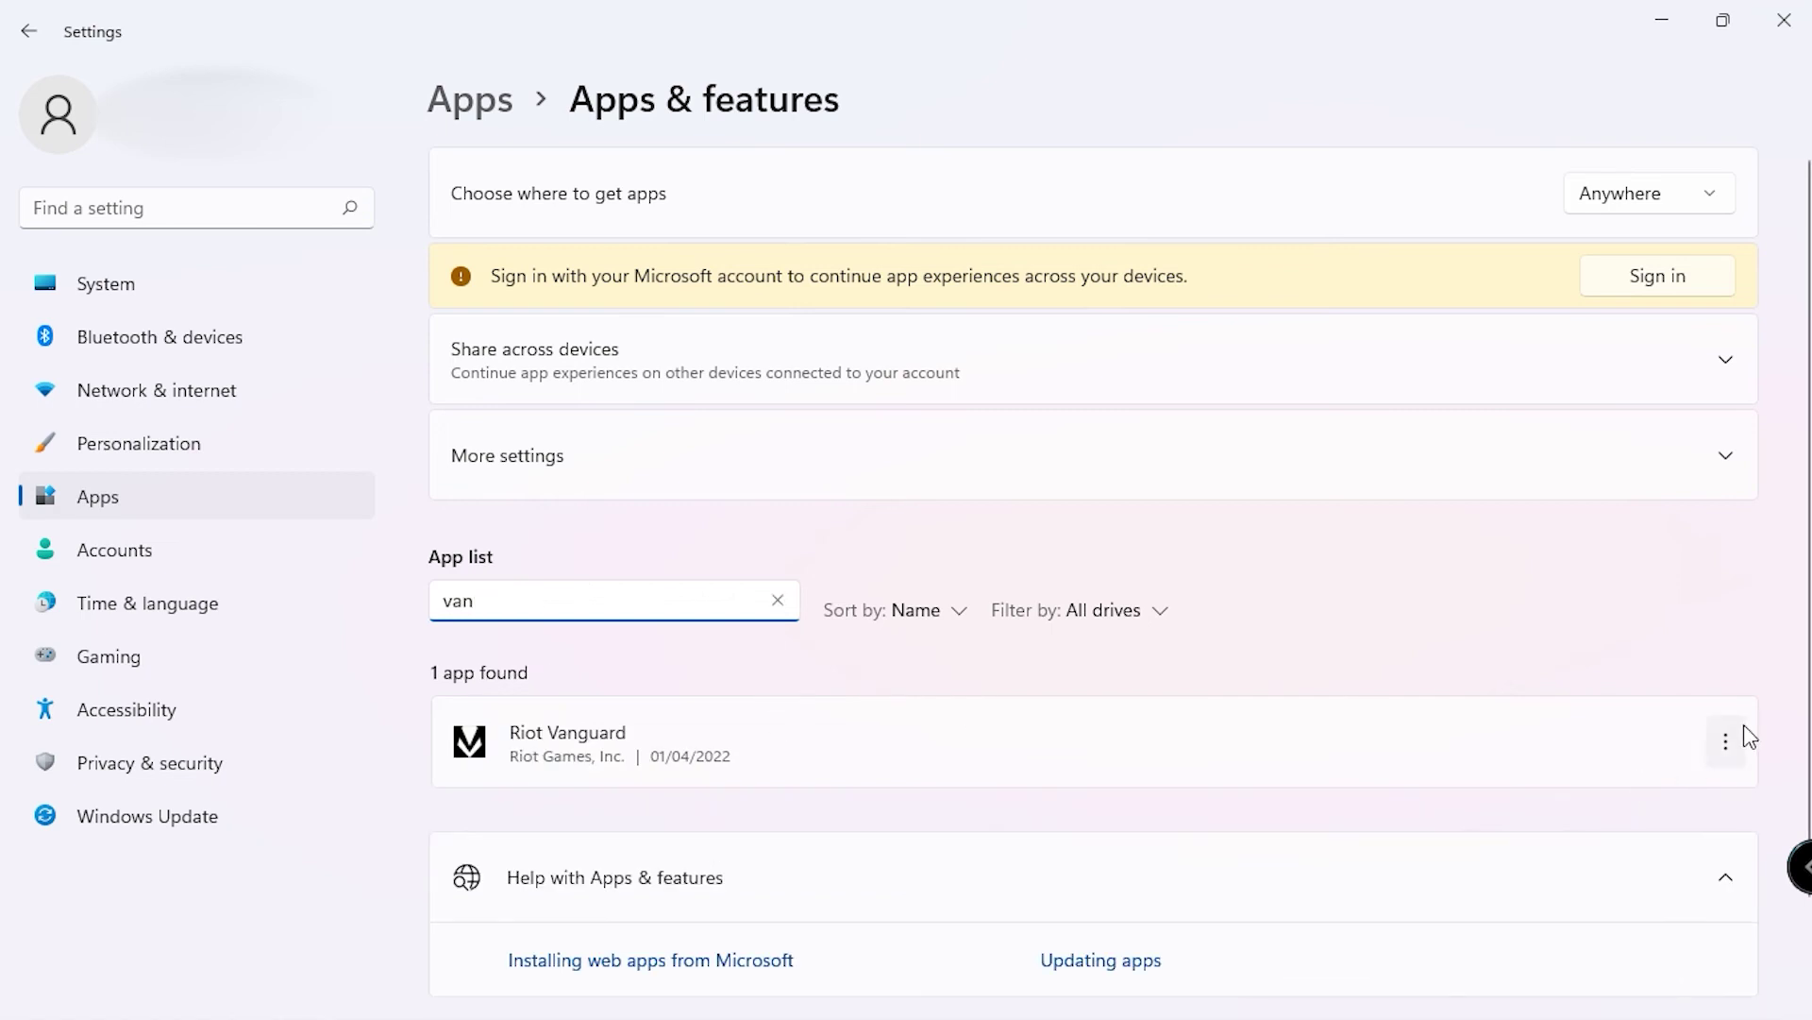
pyautogui.click(1732, 742)
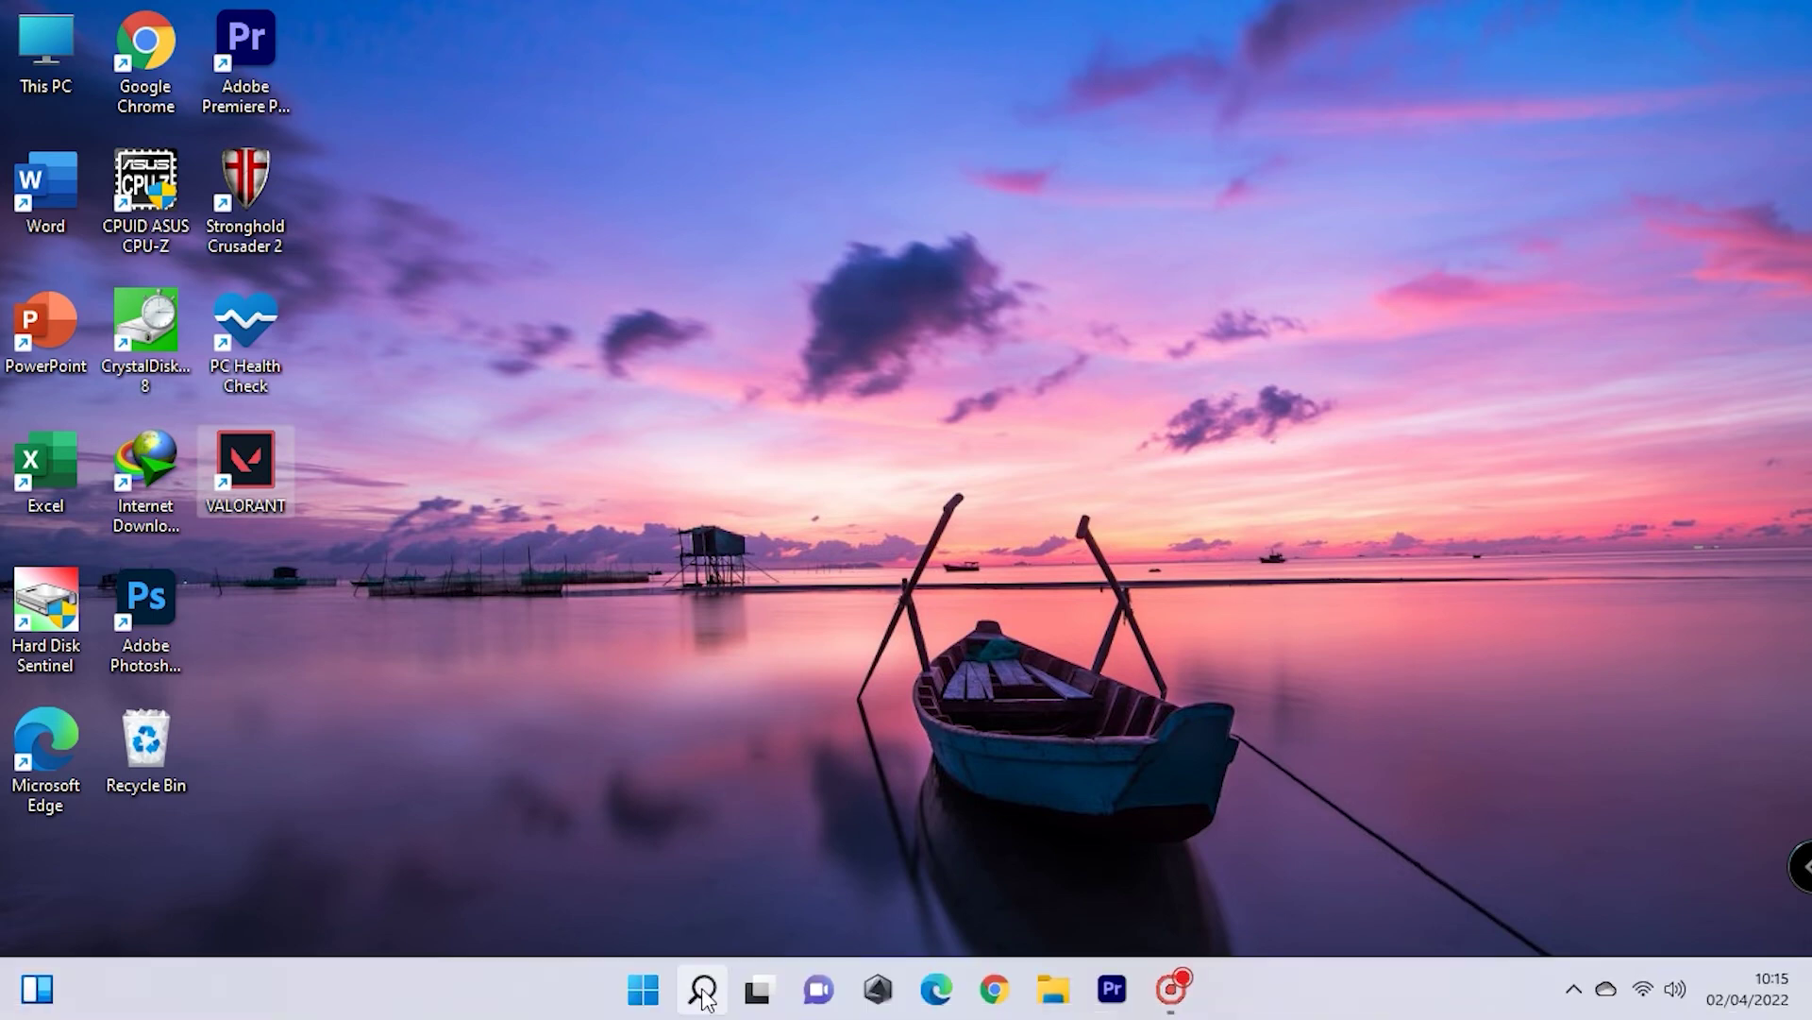
# Search Windows for "serv" to open Services, and open the properties of the vgc service
pyautogui.click(704, 988)
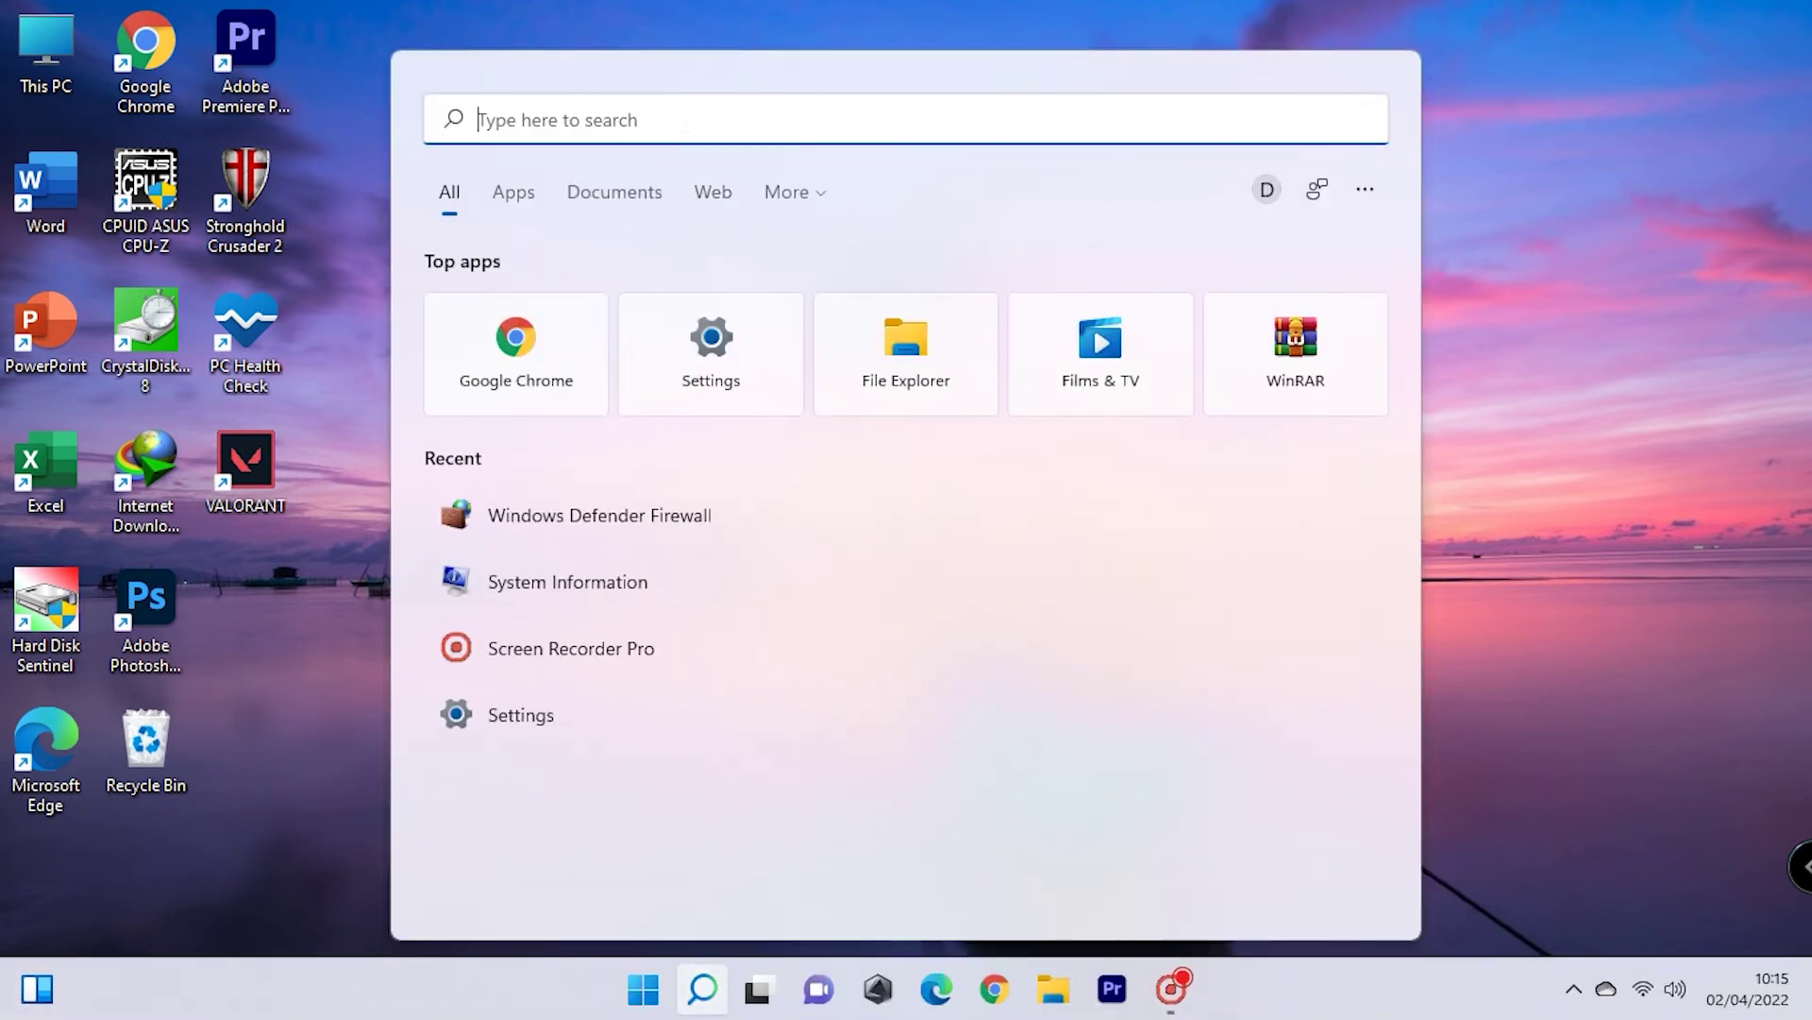
pyautogui.write('serv')
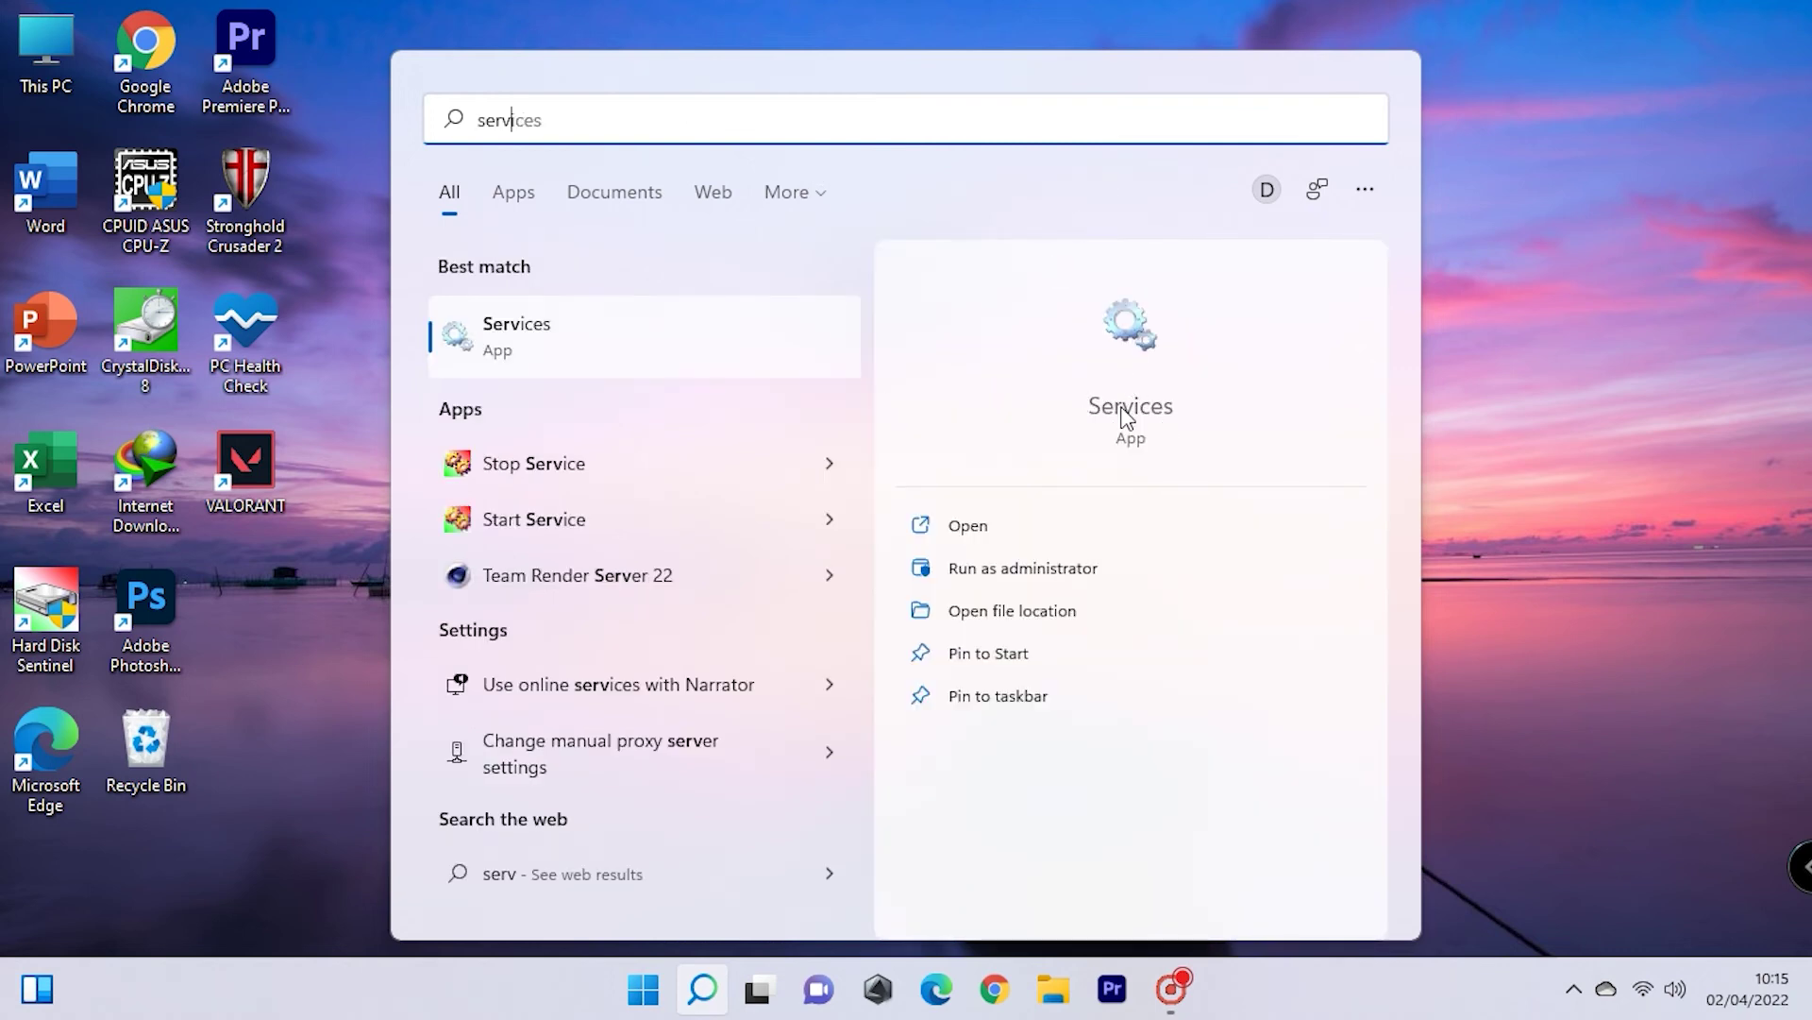
pyautogui.click(1123, 404)
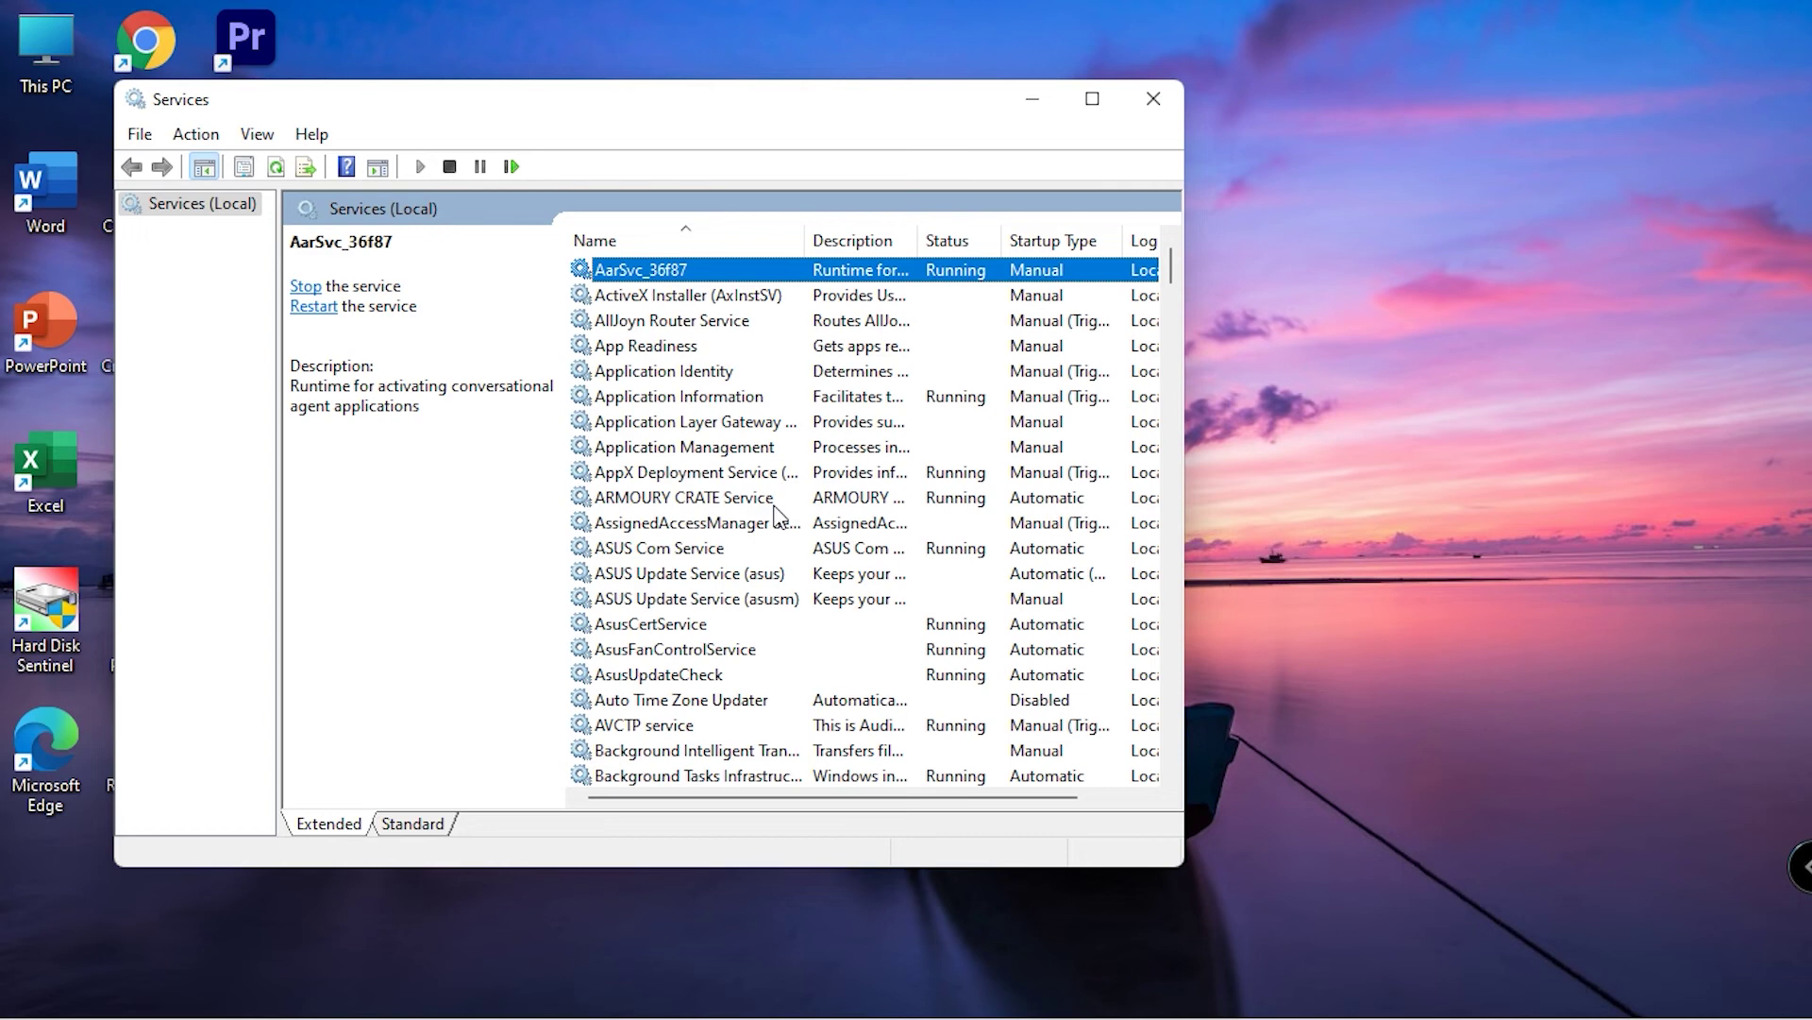
pyautogui.press('v')
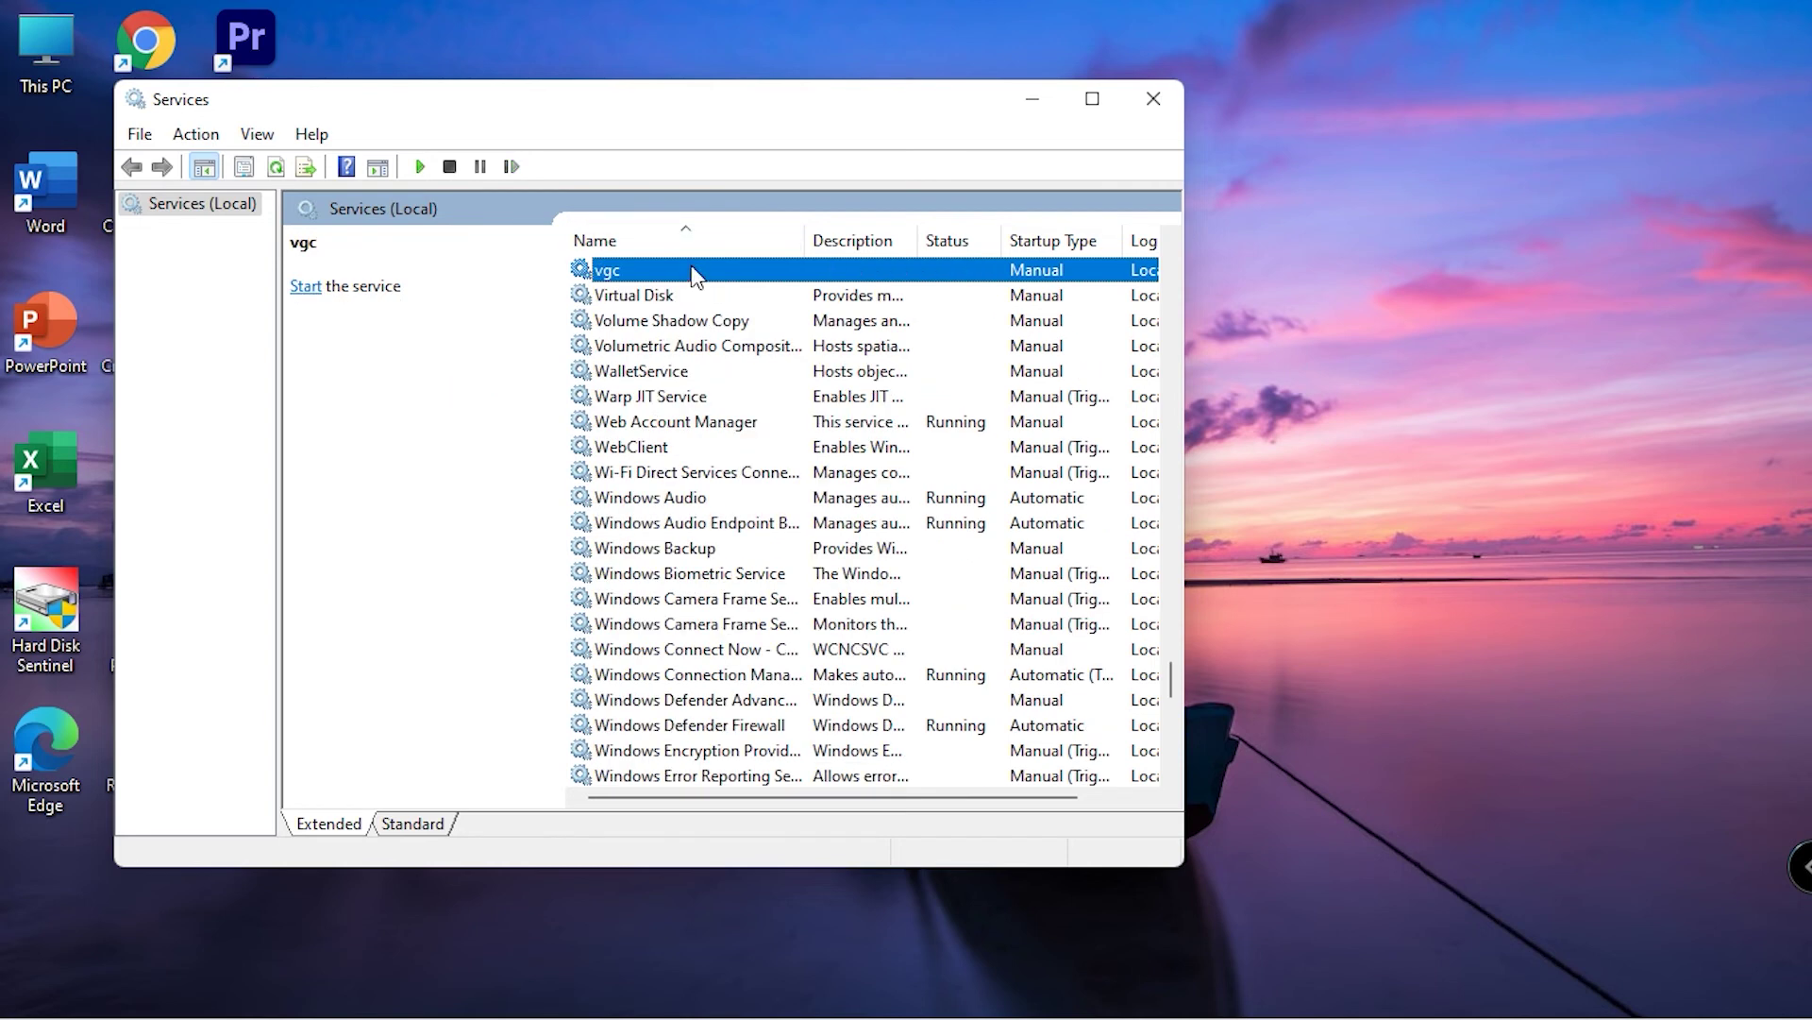
pyautogui.rightClick(691, 270)
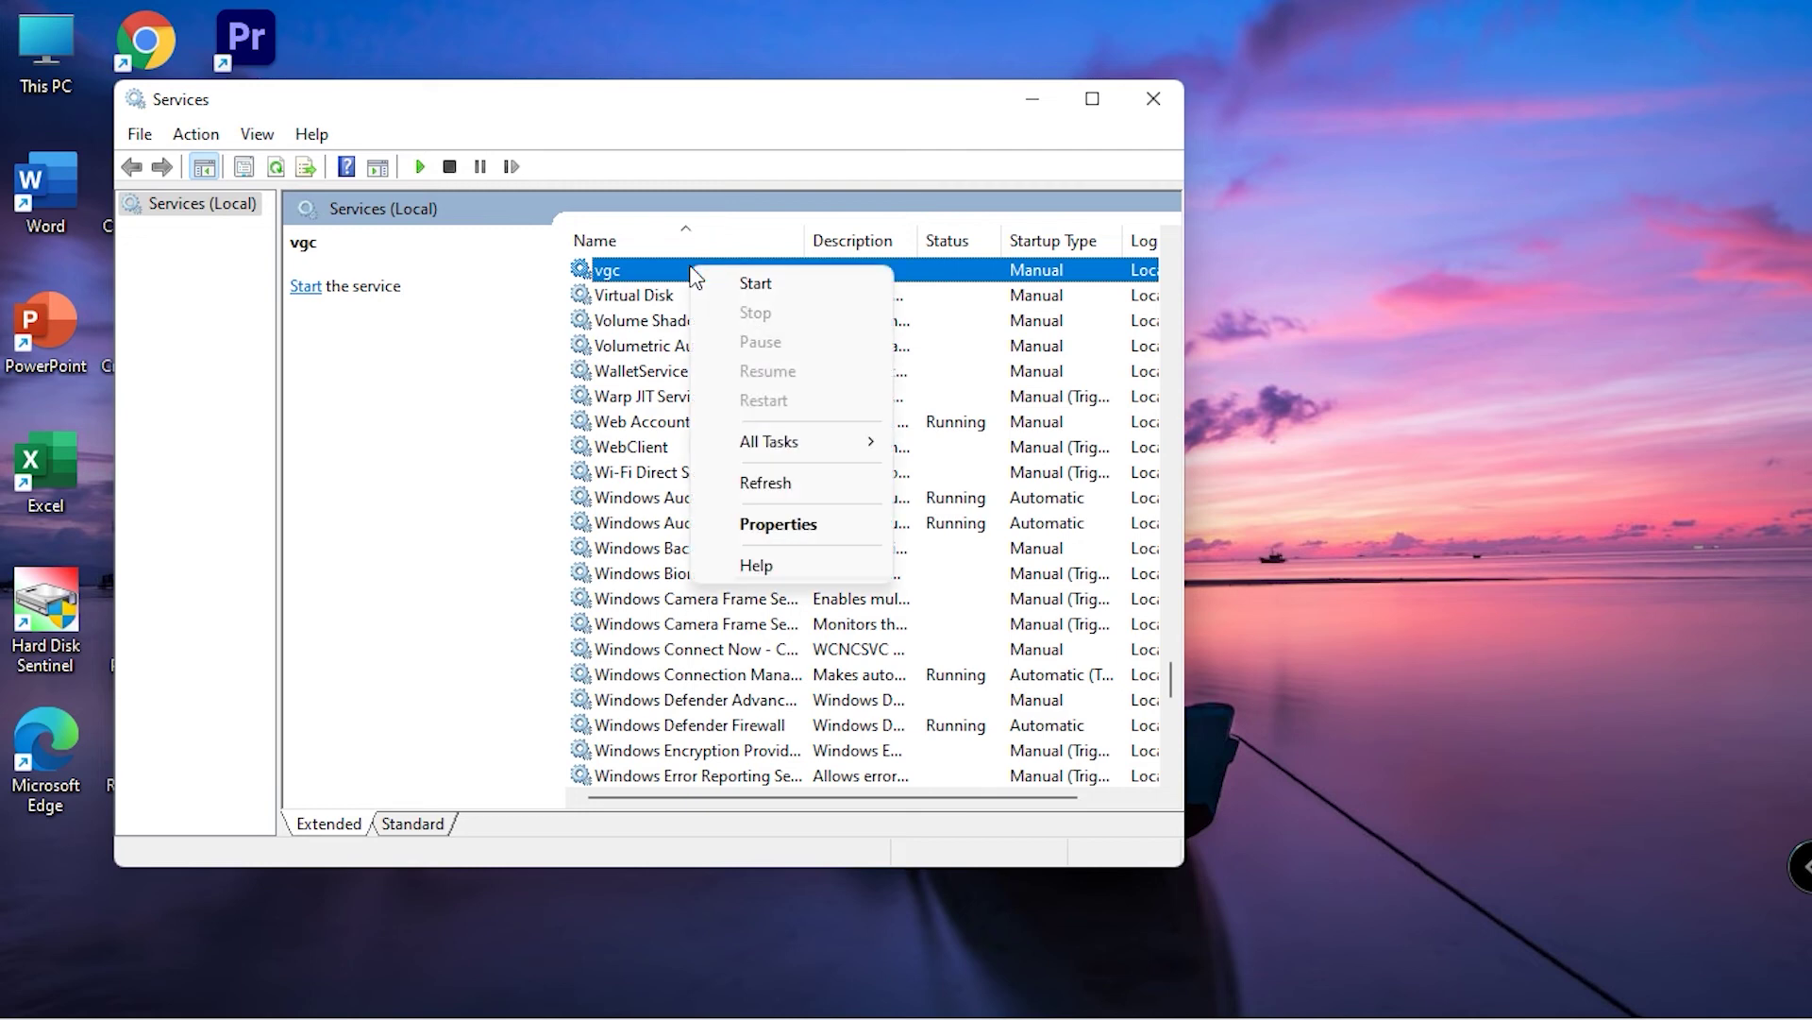
pyautogui.click(812, 524)
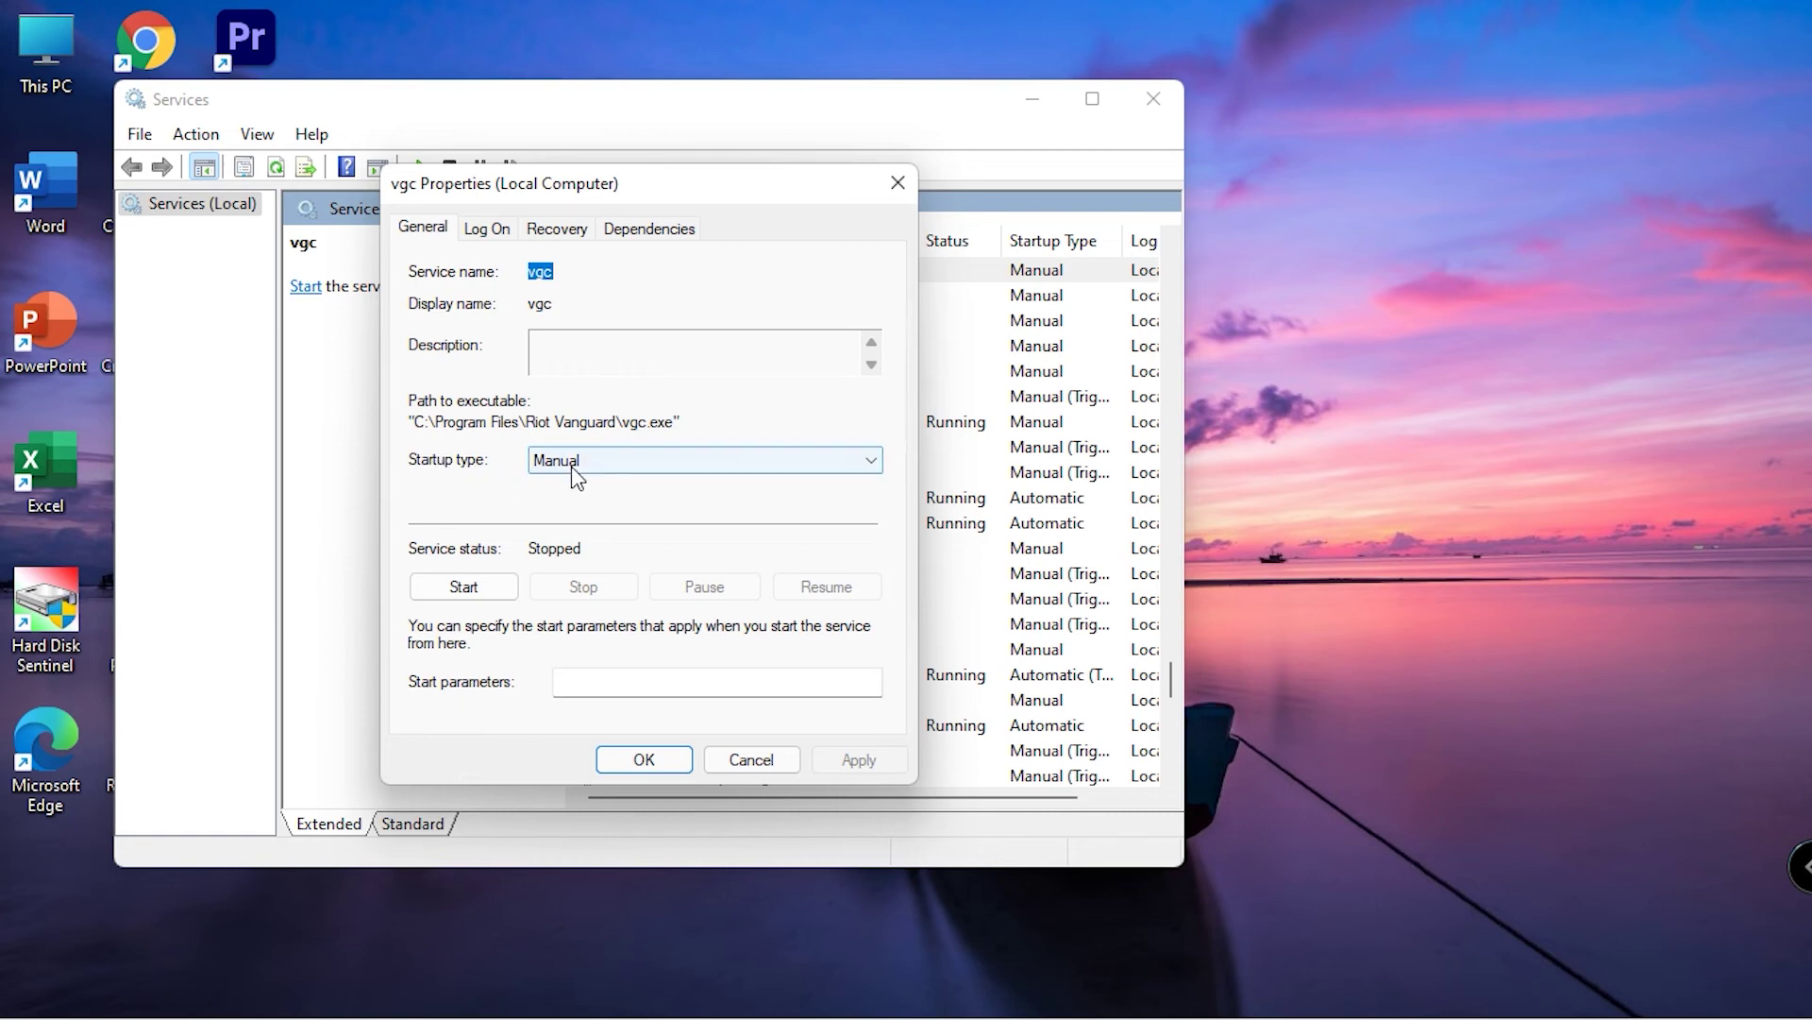
# Set the vgc service's startup type to Automatic and start the service, saving its properties and closing Services
pyautogui.click(783, 459)
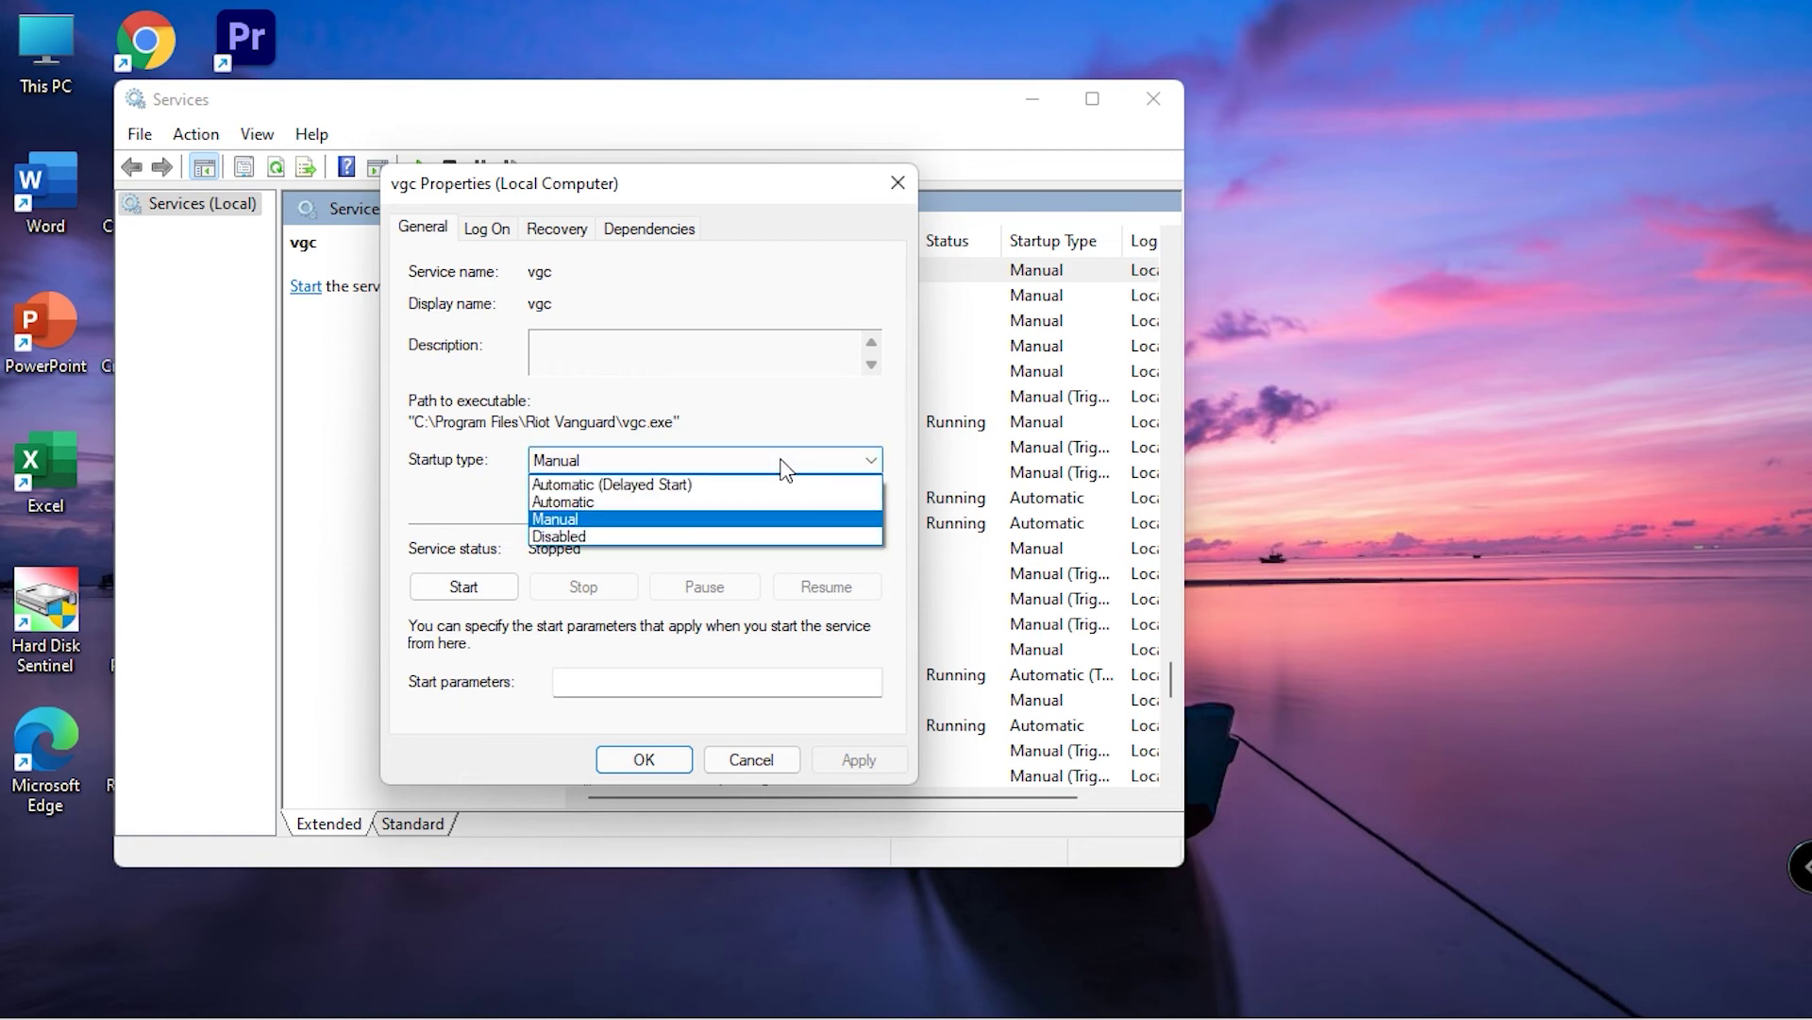
pyautogui.click(648, 503)
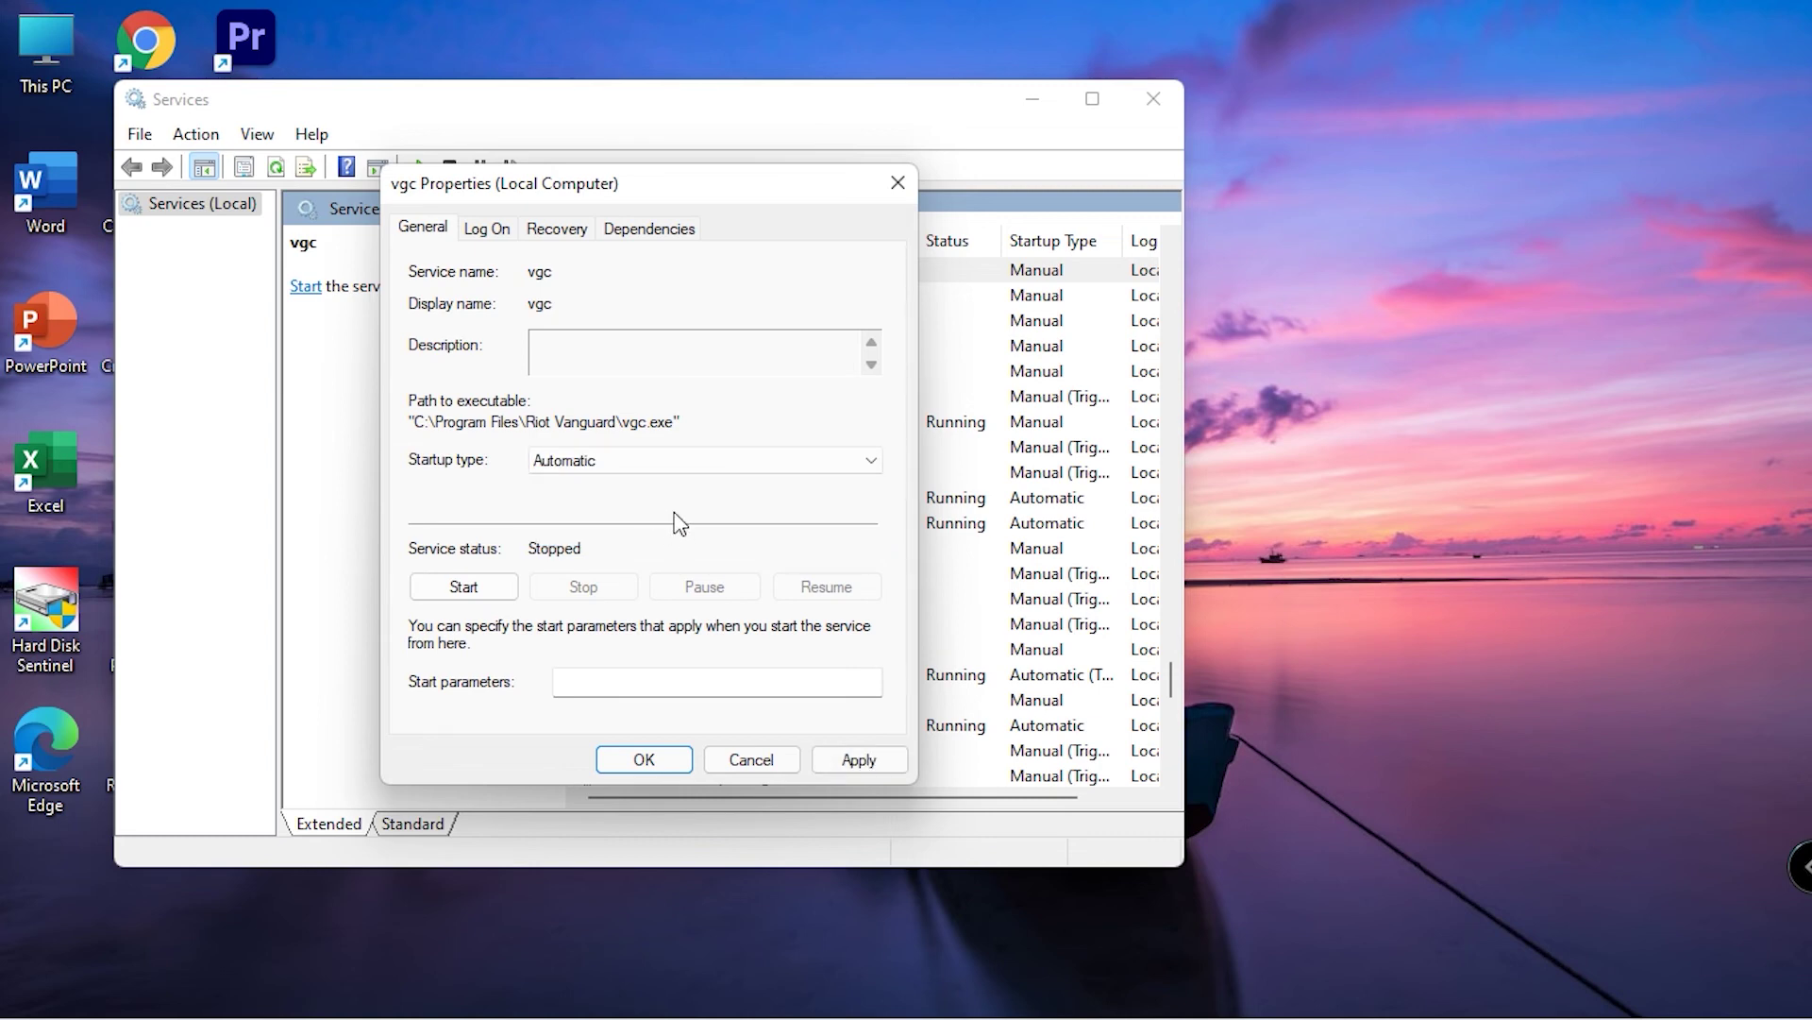
pyautogui.click(869, 758)
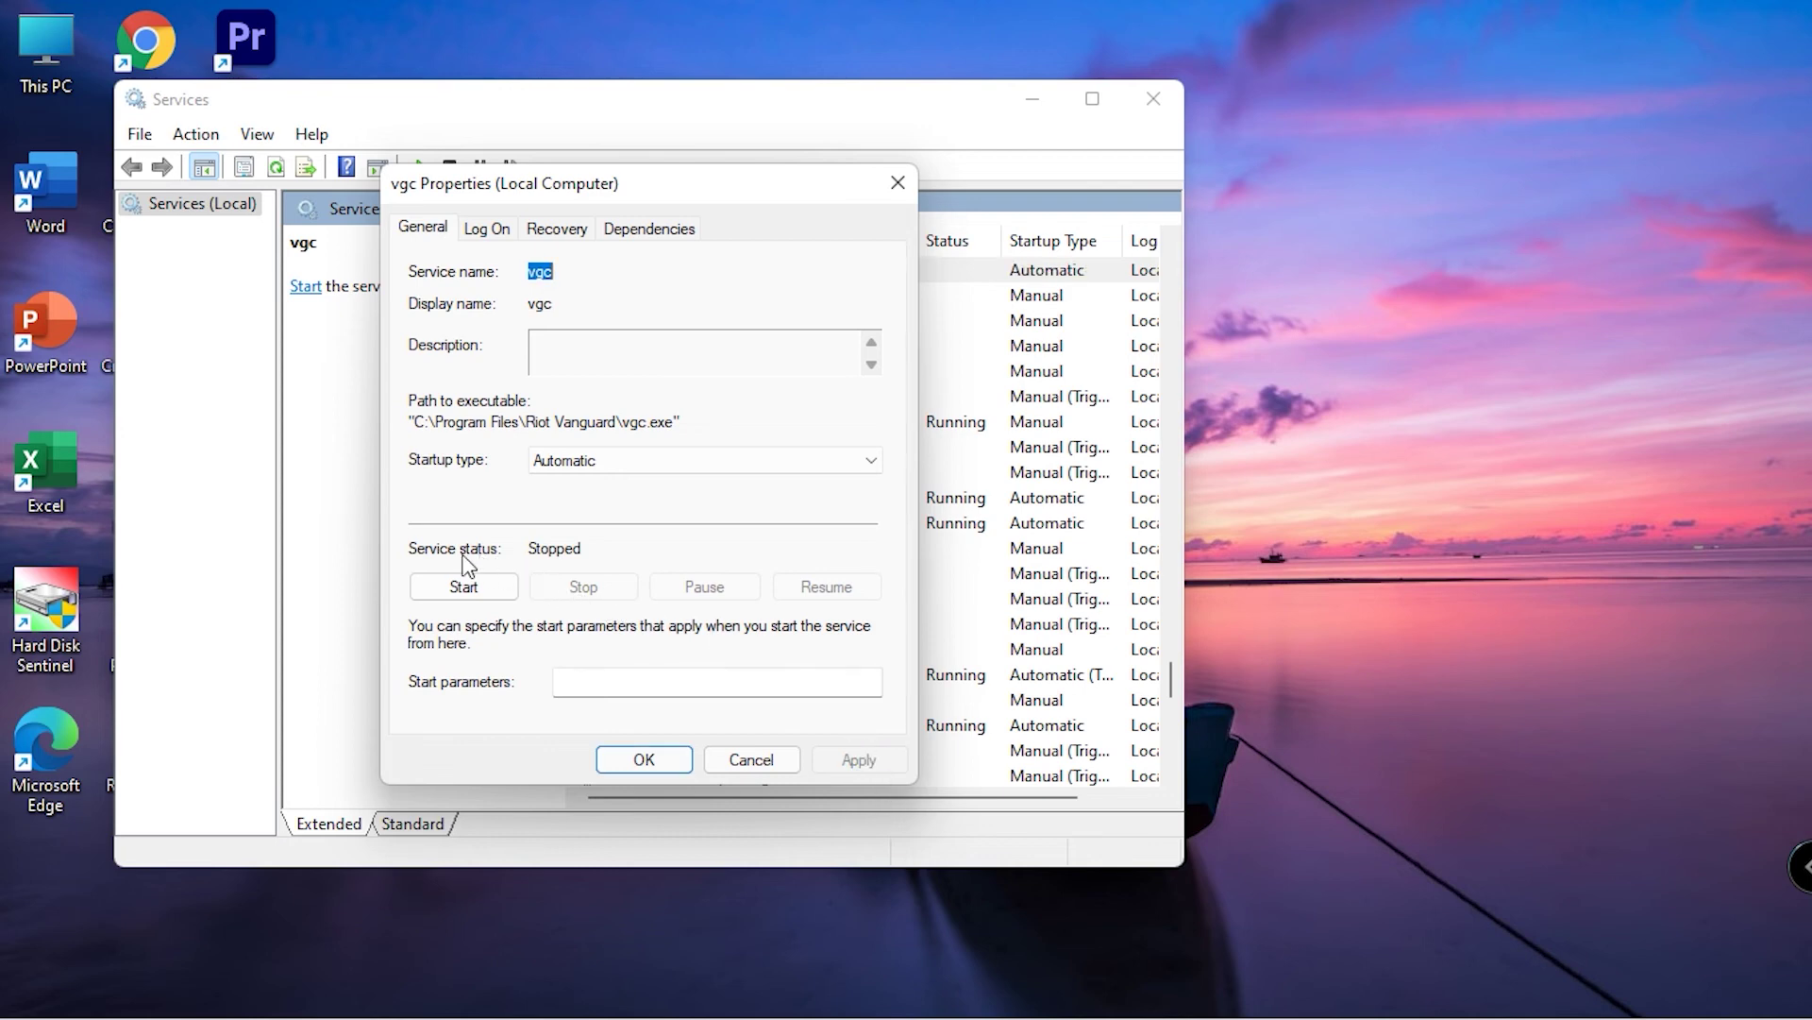
pyautogui.click(463, 593)
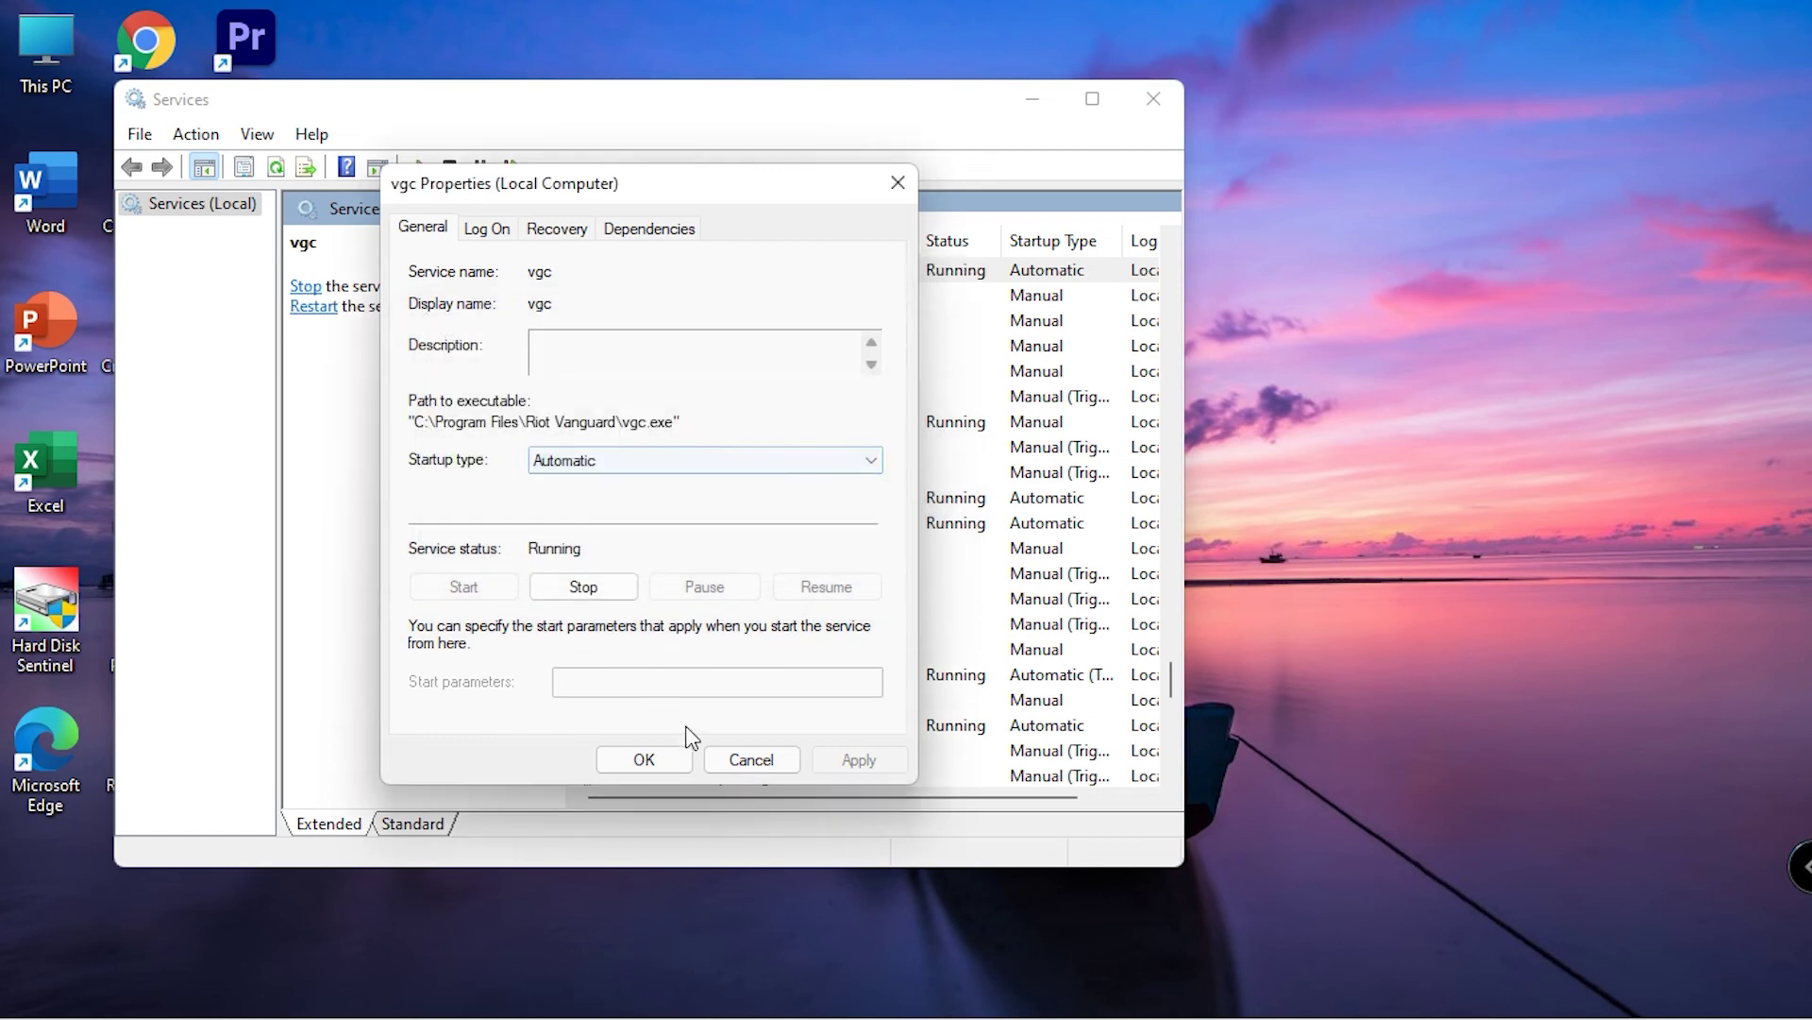
pyautogui.click(654, 761)
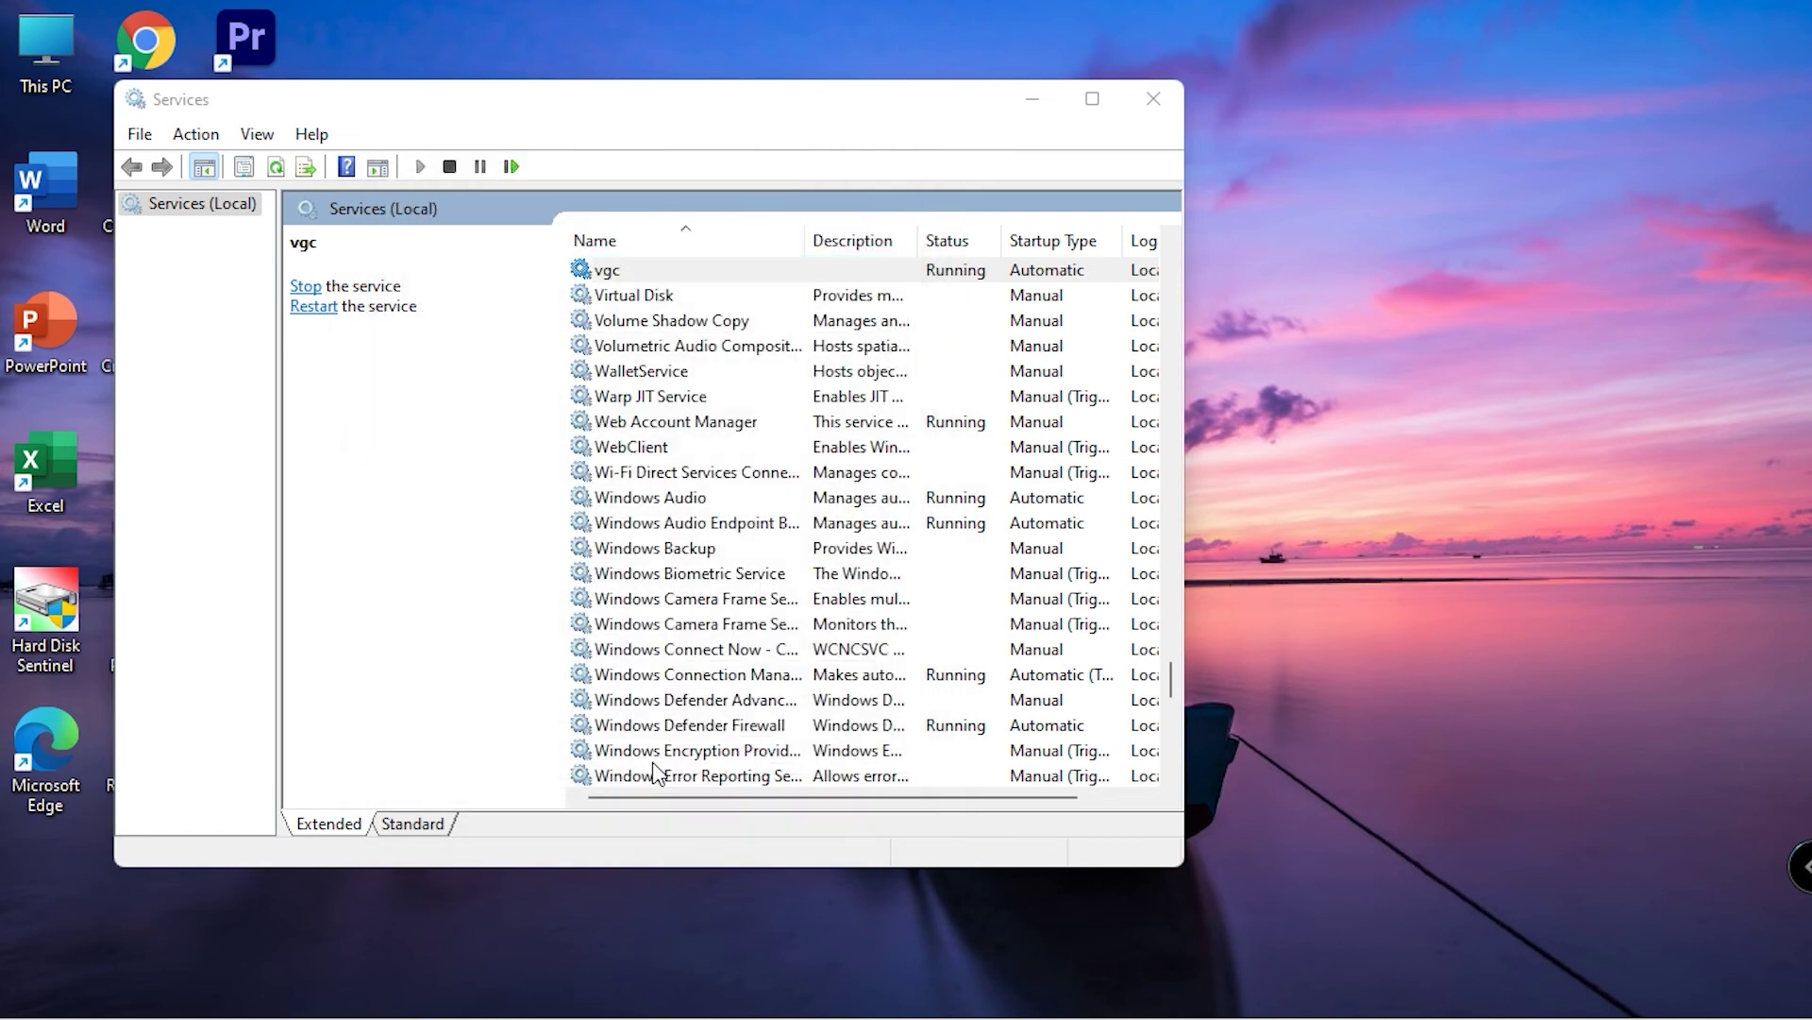
pyautogui.click(1167, 106)
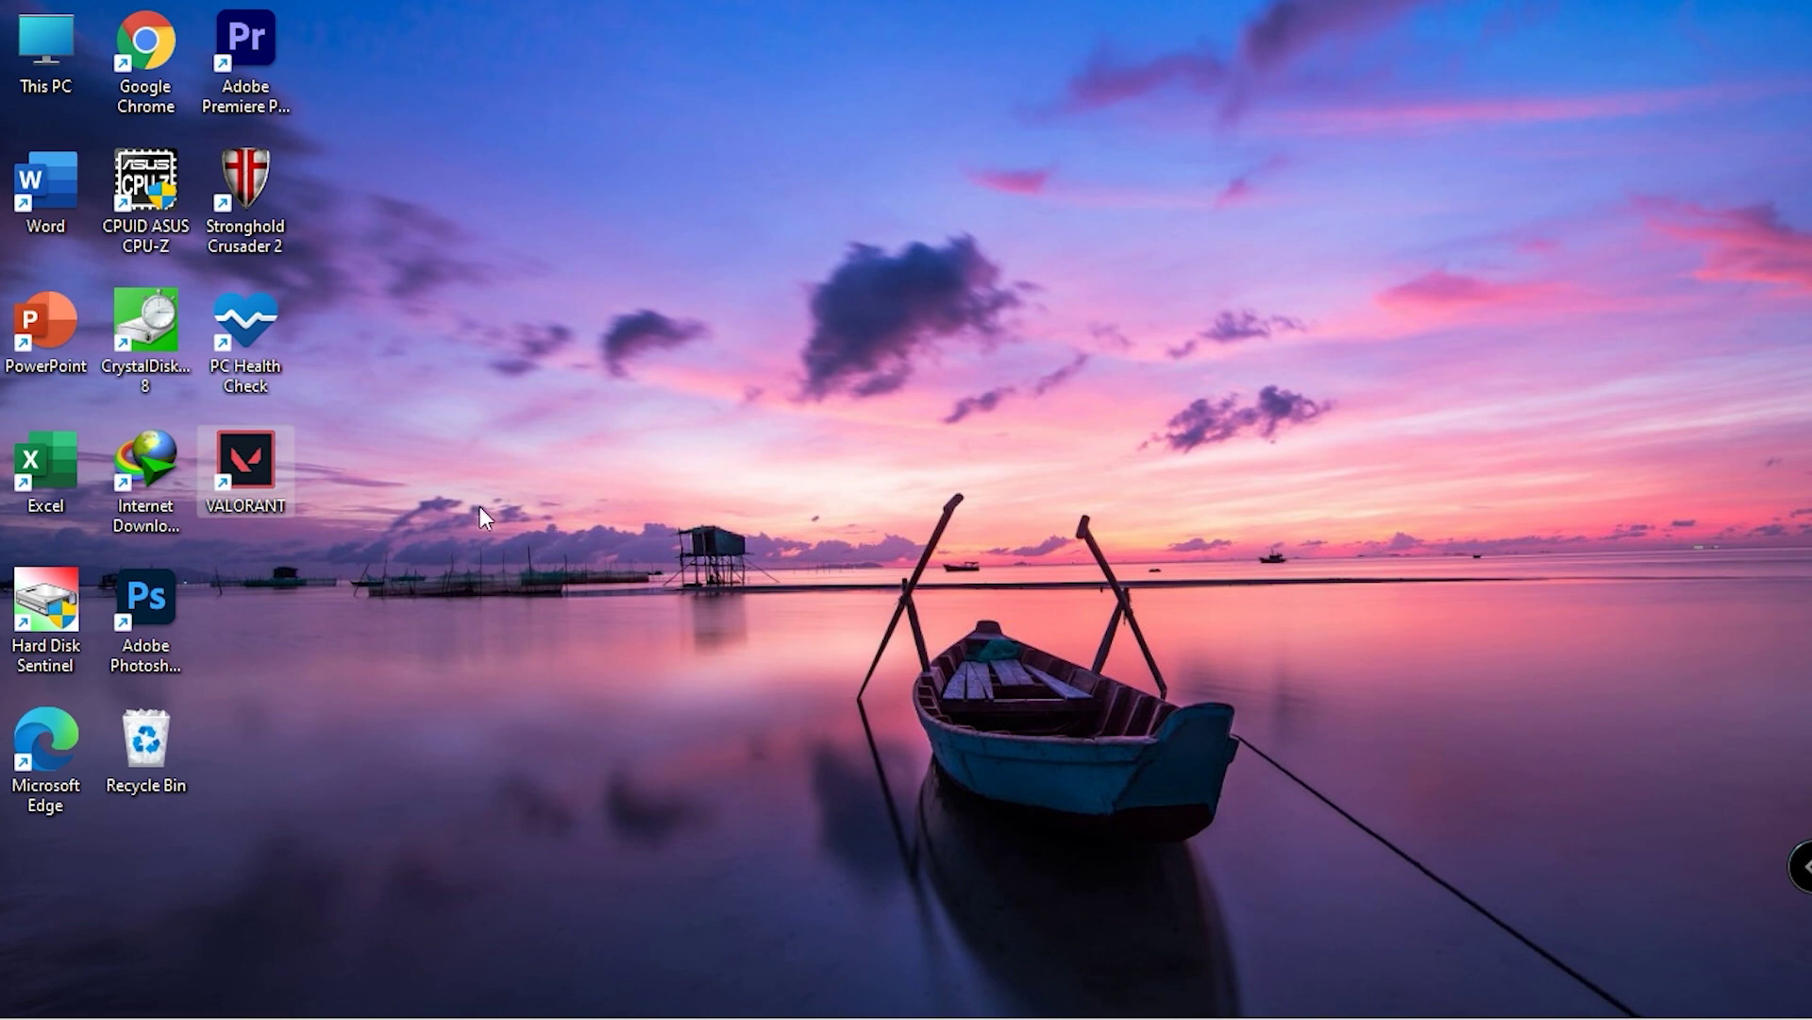
# Launch VALORANT from the desktop and check that its home and Play screens open, declining the agent recruitment offer
pyautogui.doubleClick(263, 487)
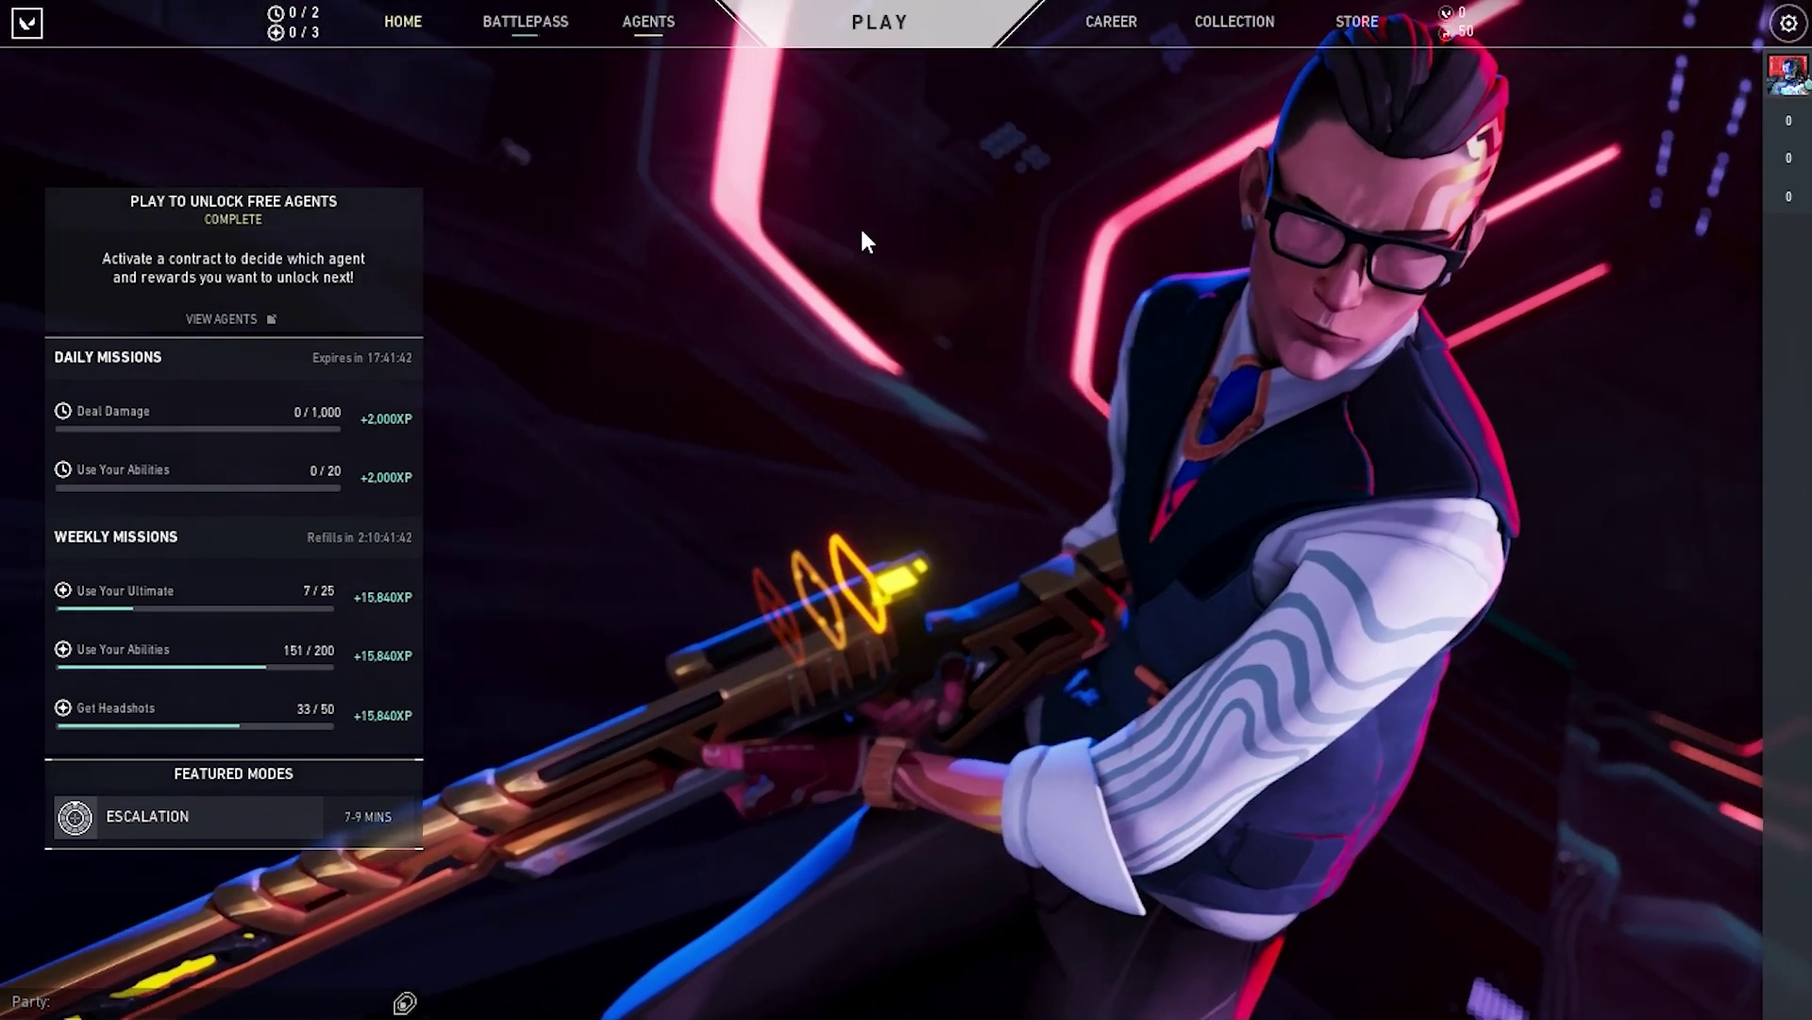
pyautogui.click(899, 38)
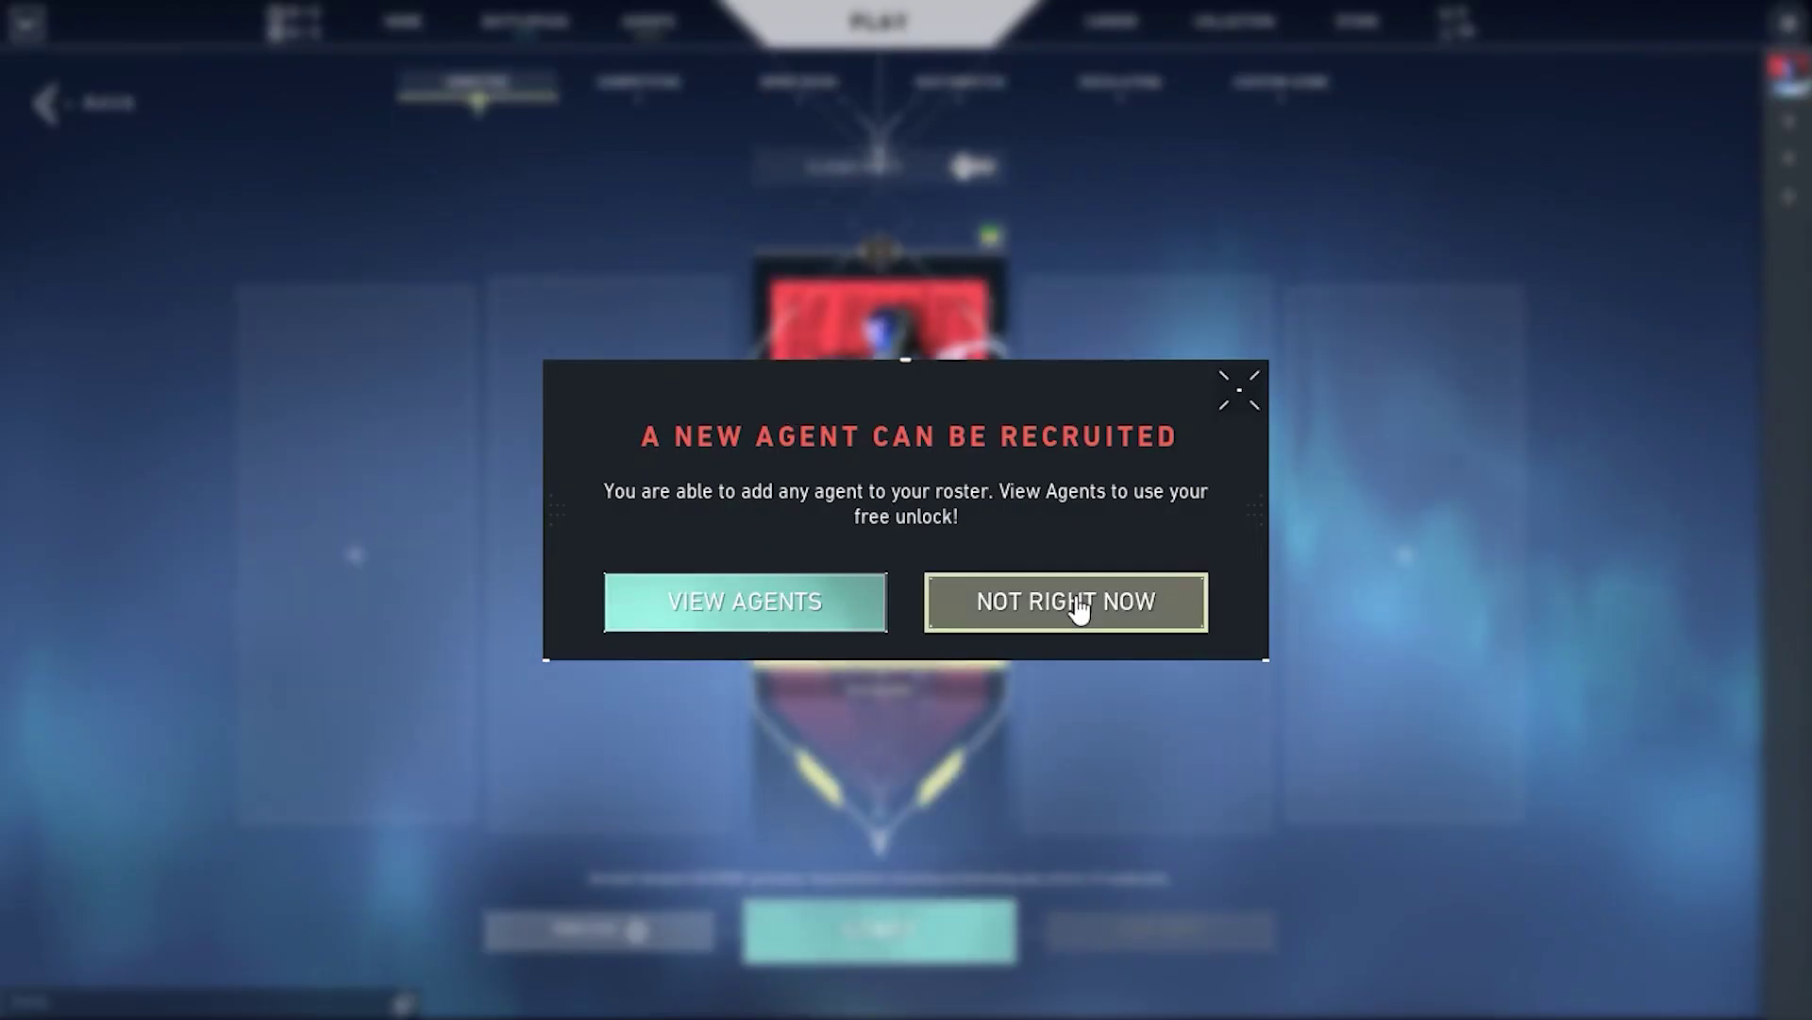
pyautogui.click(1080, 609)
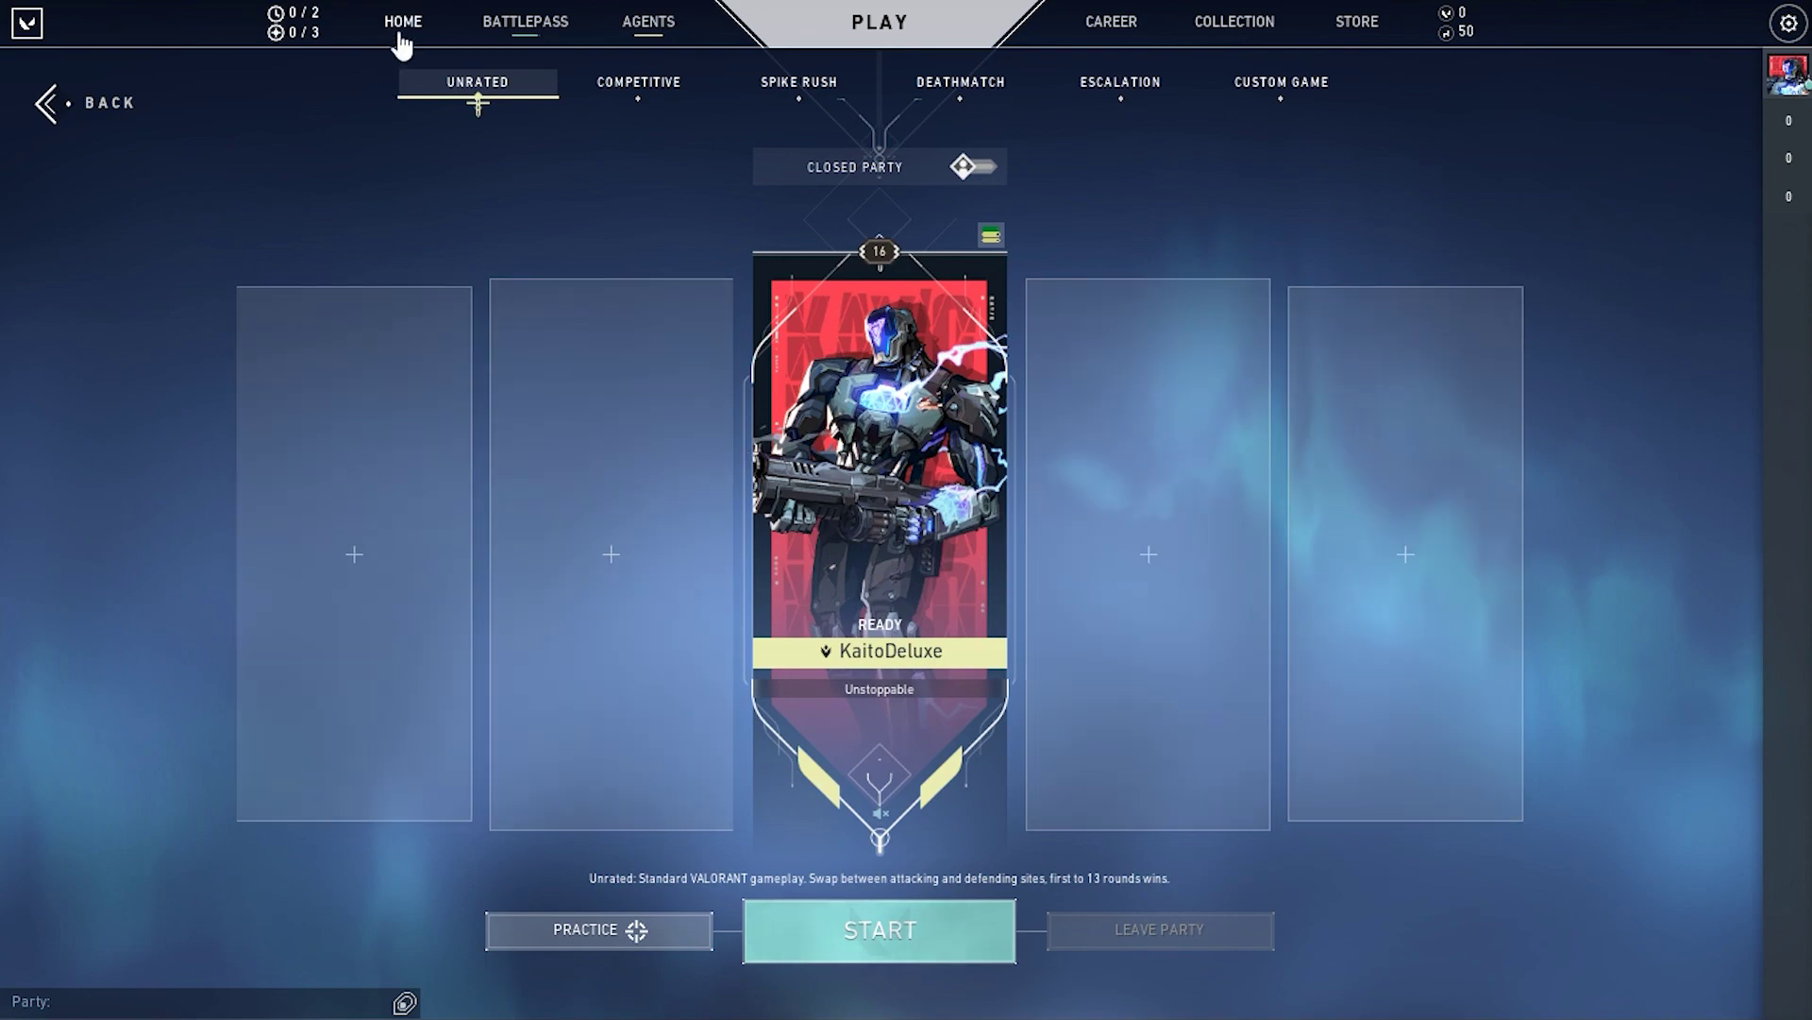
pyautogui.click(402, 38)
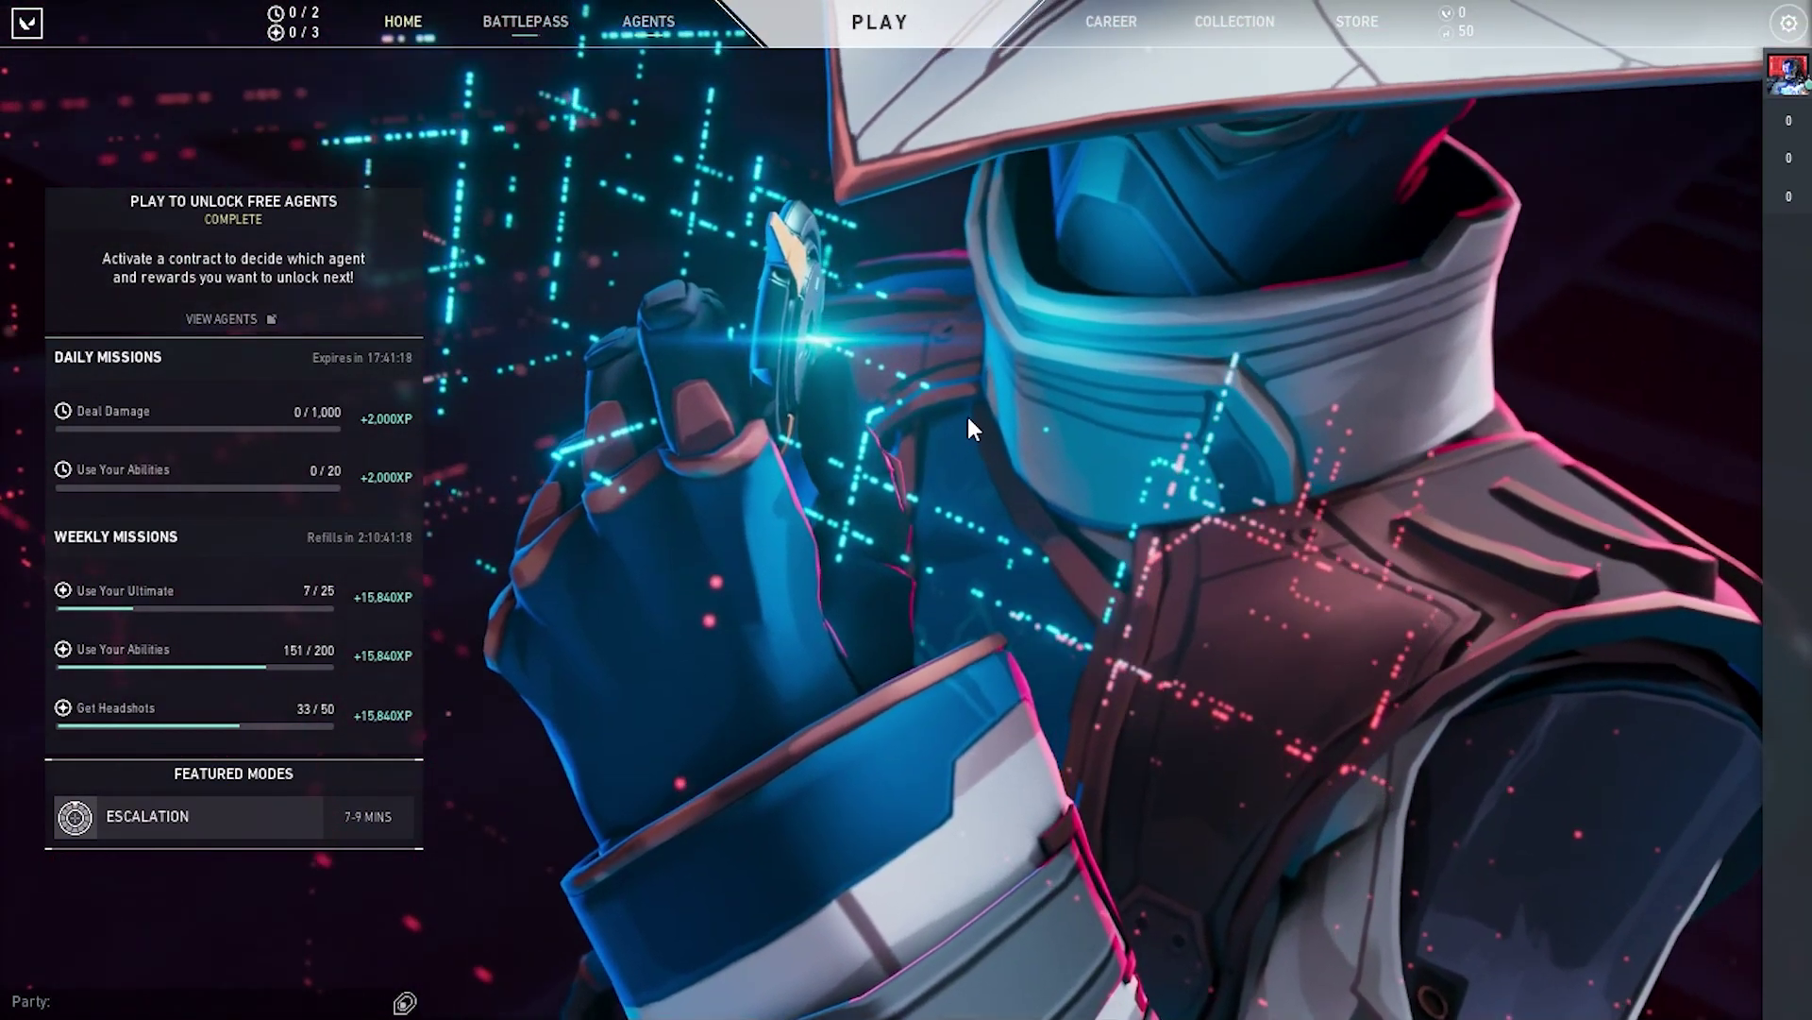
pyautogui.click(879, 22)
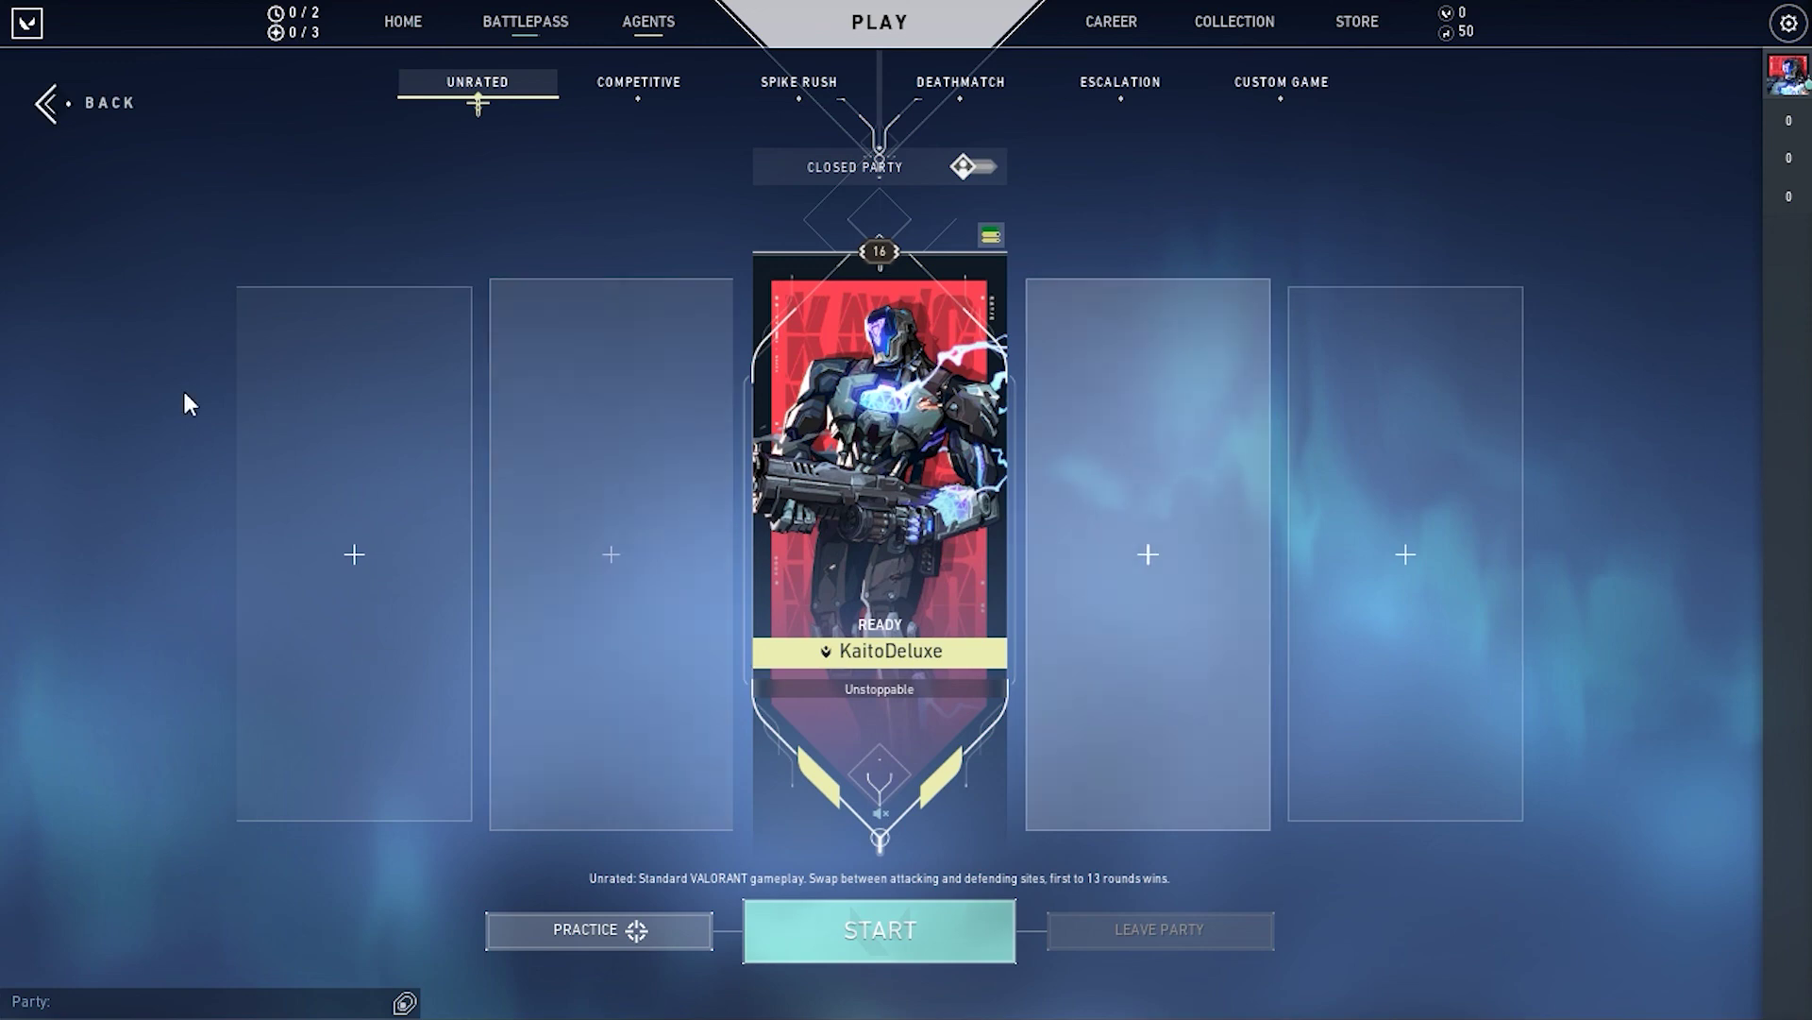